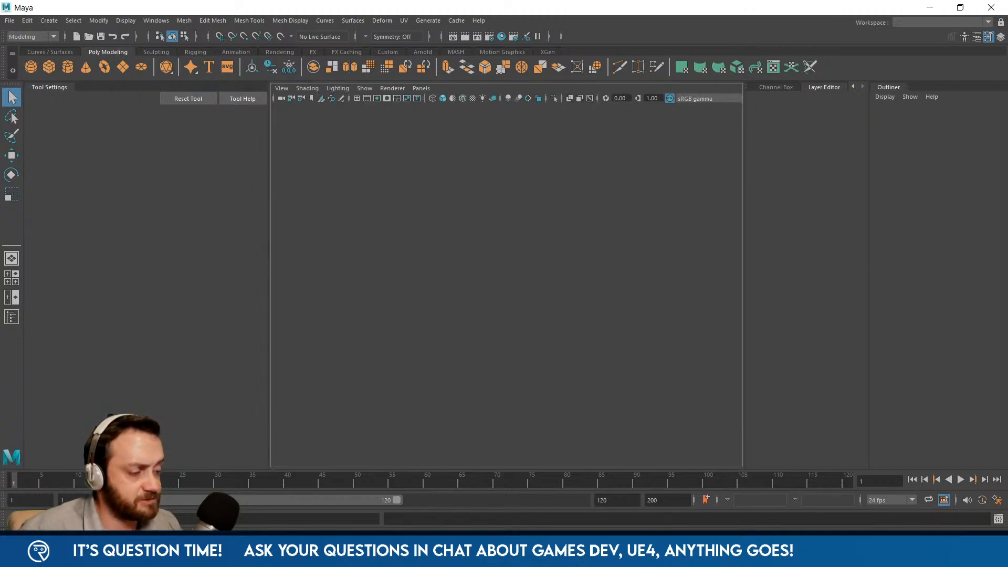
- Switch to Maya and close the floating Tool Settings window
{"action": "mouse_move", "coordinate": [140, 552]}
{"action": "left_click", "coordinate": [223, 493]}
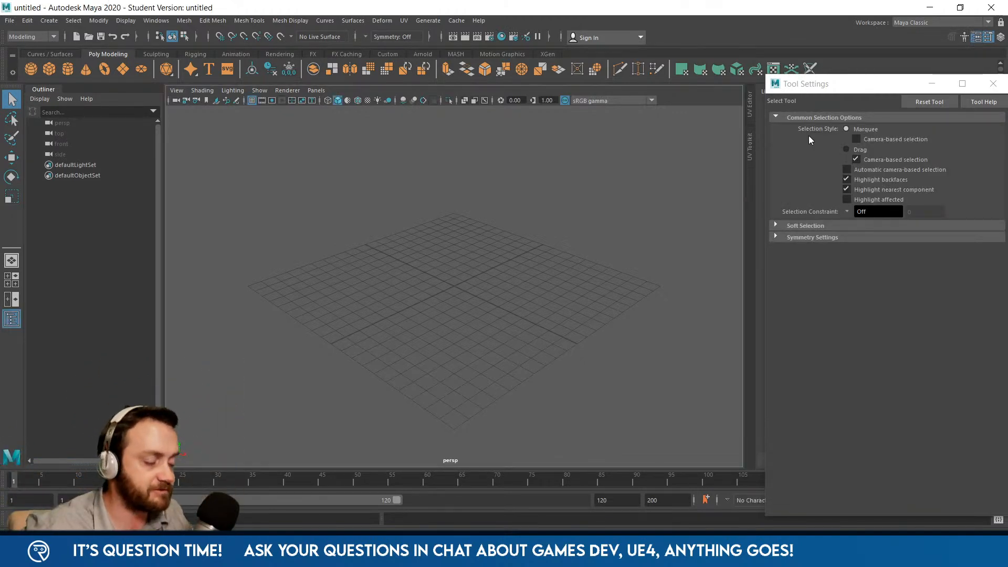
{"action": "left_click_drag", "start_coordinate": [813, 92], "coordinate": [711, 90]}
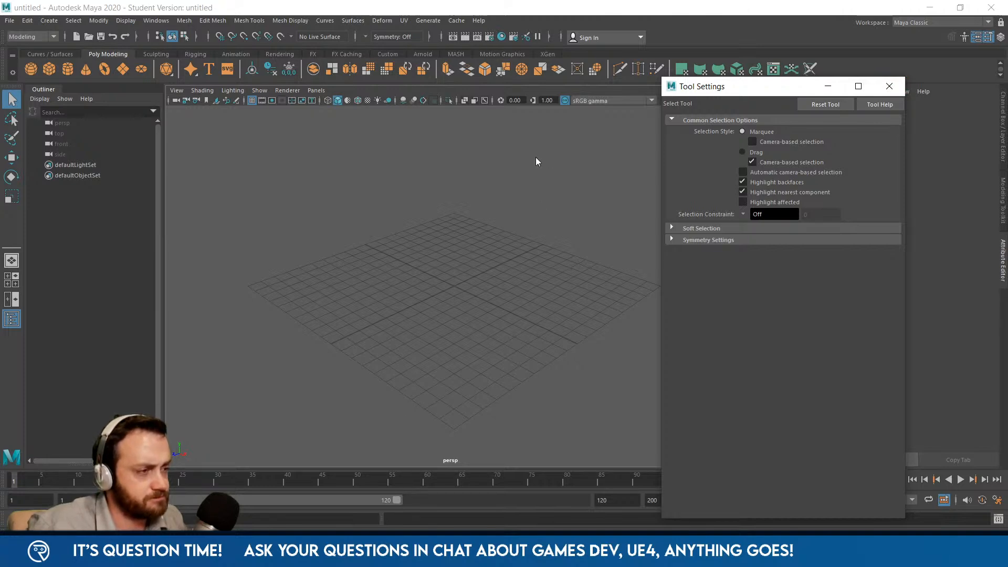
{"action": "key", "text": "alt+F4"}
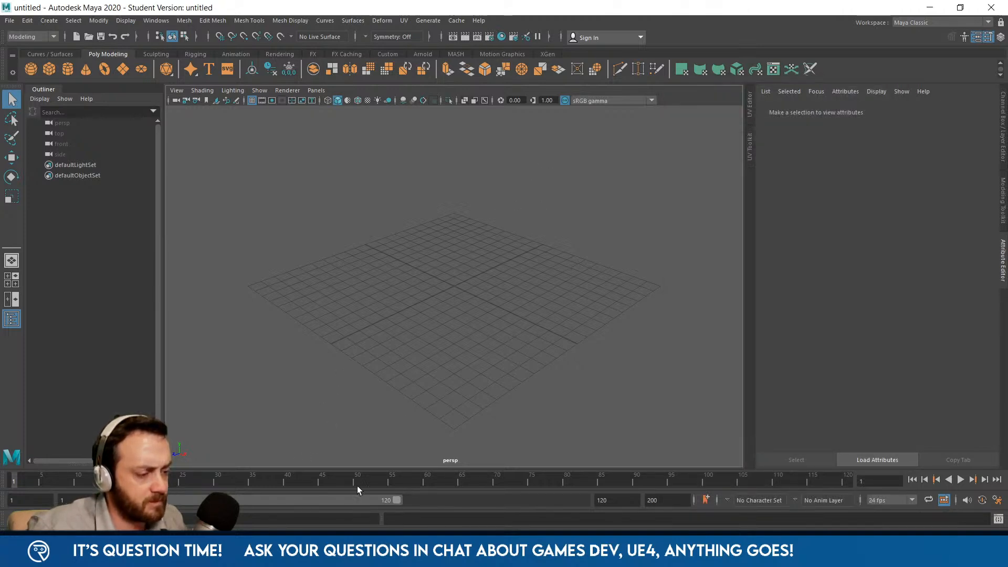
- Look through the roll animations on Mixamo in the browser and return to Maya
{"action": "mouse_move", "coordinate": [141, 552]}
{"action": "left_click", "coordinate": [216, 504]}
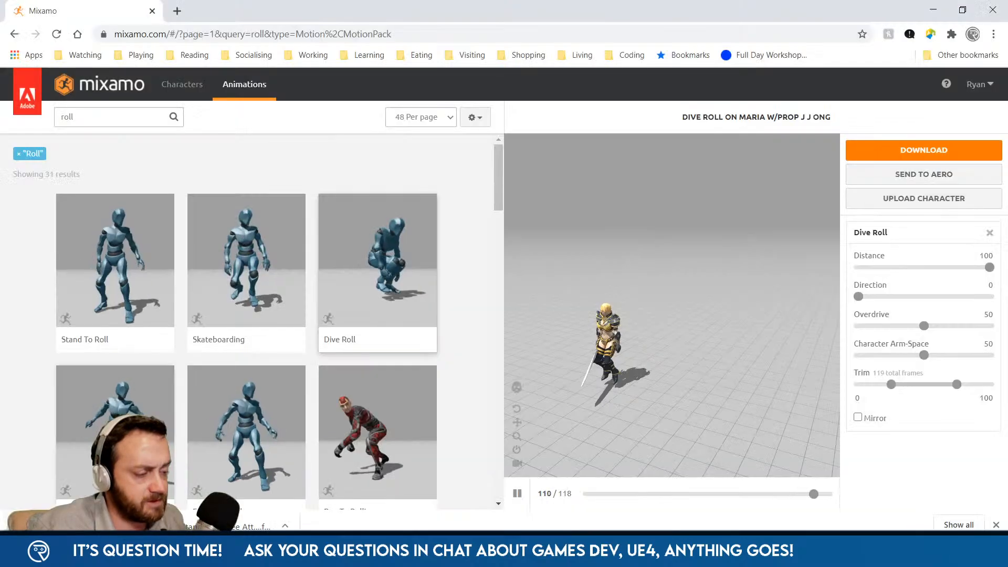
{"action": "left_click_drag", "start_coordinate": [78, 526], "coordinate": [404, 509]}
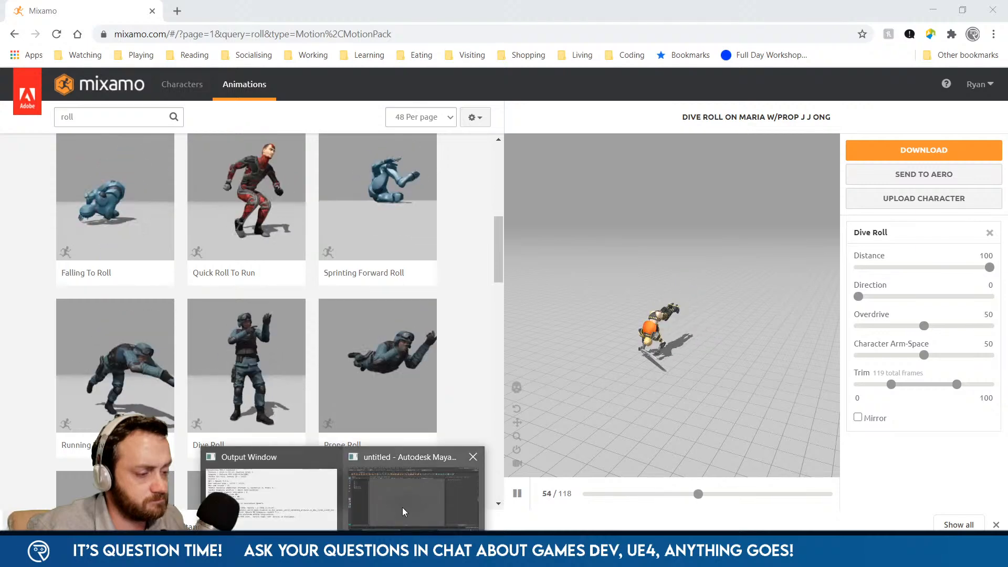
{"action": "left_click", "coordinate": [403, 510]}
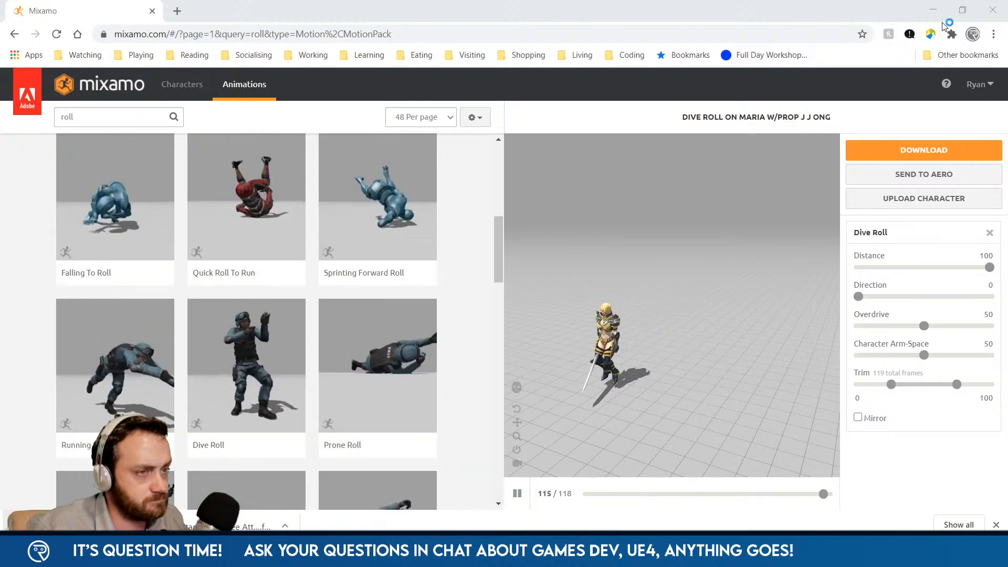
{"action": "left_click", "coordinate": [932, 10]}
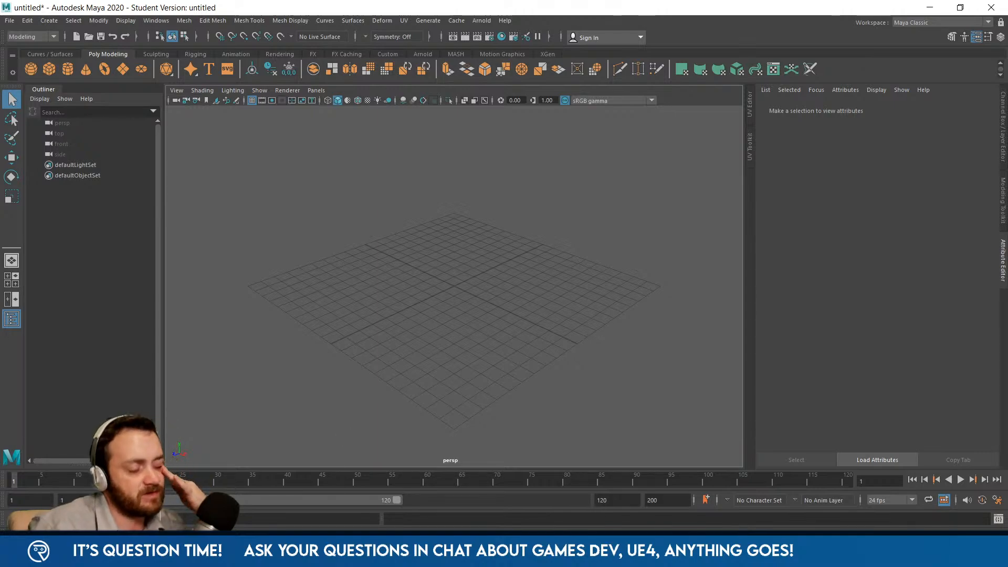
- Switch to Unreal Editor, minimize the animation editor, and open the StarterContent Materials folder in the content browser
{"action": "mouse_move", "coordinate": [315, 557]}
{"action": "left_click", "coordinate": [370, 505]}
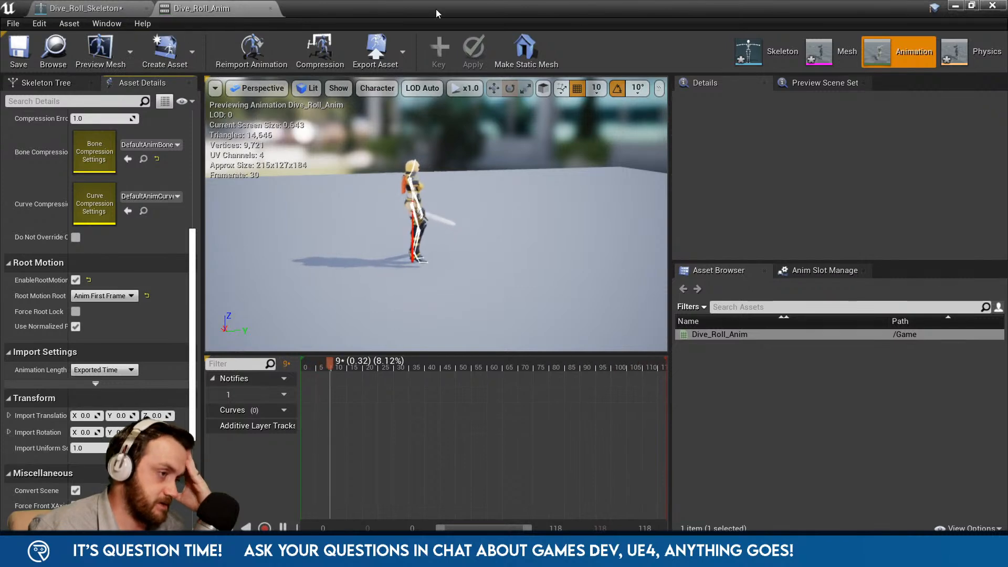
{"action": "left_click", "coordinate": [956, 5]}
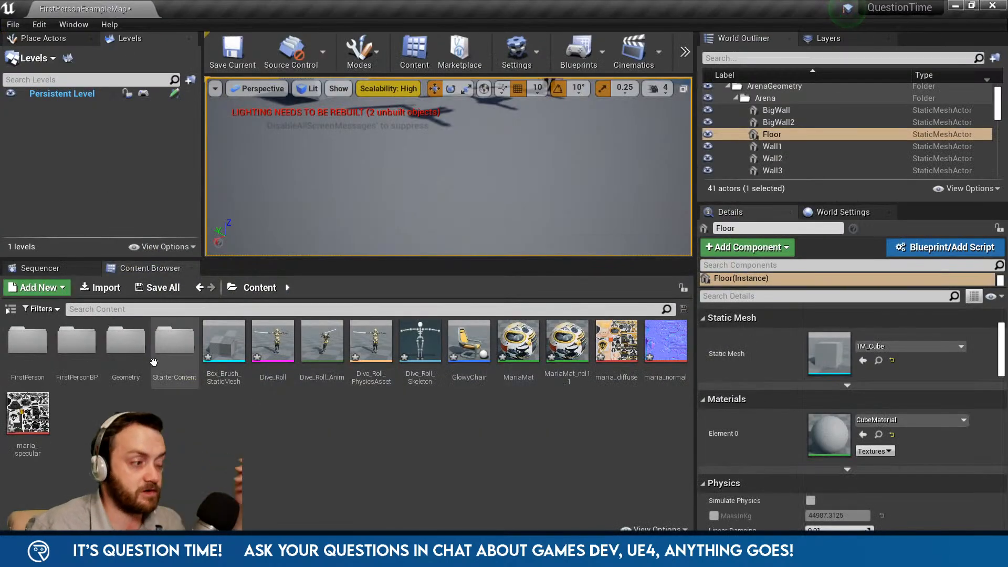
{"action": "left_click", "coordinate": [187, 357]}
{"action": "double_click", "coordinate": [187, 357]}
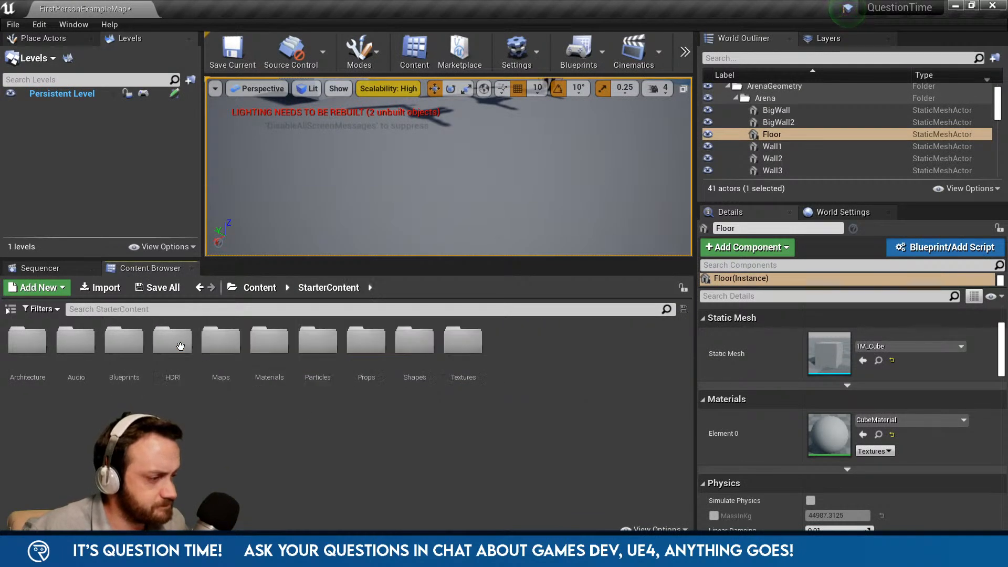
{"action": "double_click", "coordinate": [270, 340]}
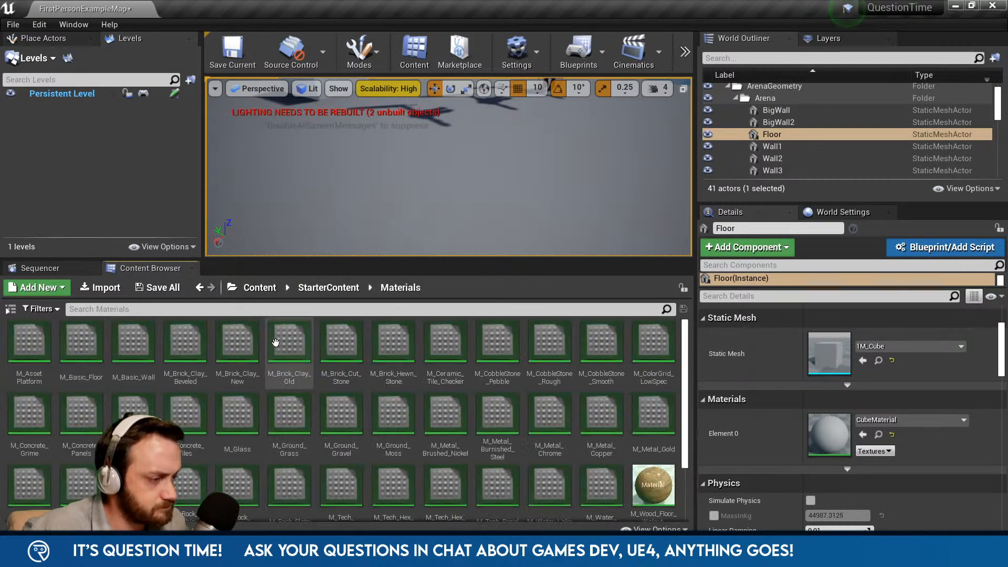
- Open the M_Brick_Clay_New material in the material editor
{"action": "left_click", "coordinate": [236, 342]}
{"action": "double_click", "coordinate": [234, 346]}
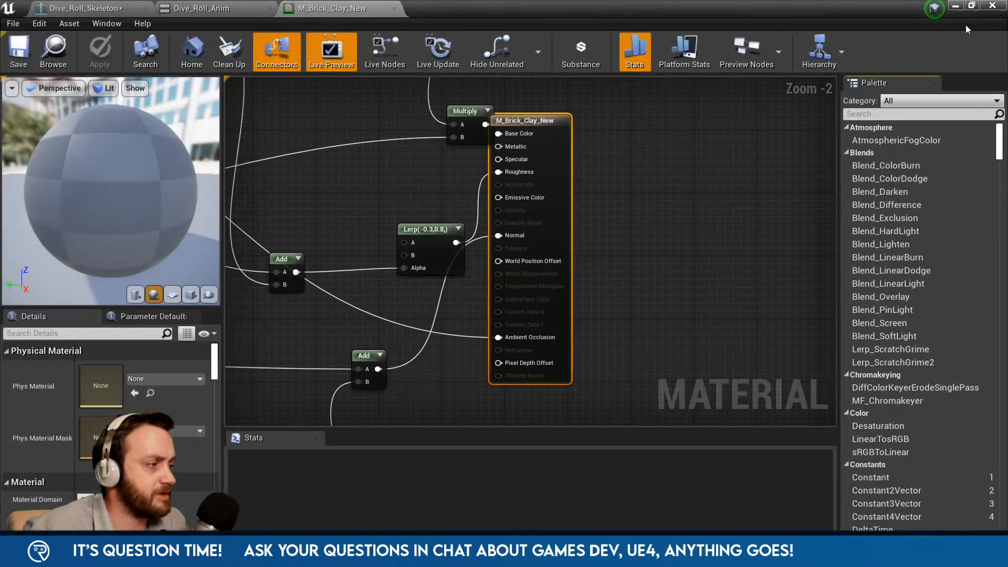
{"action": "left_click", "coordinate": [955, 6]}
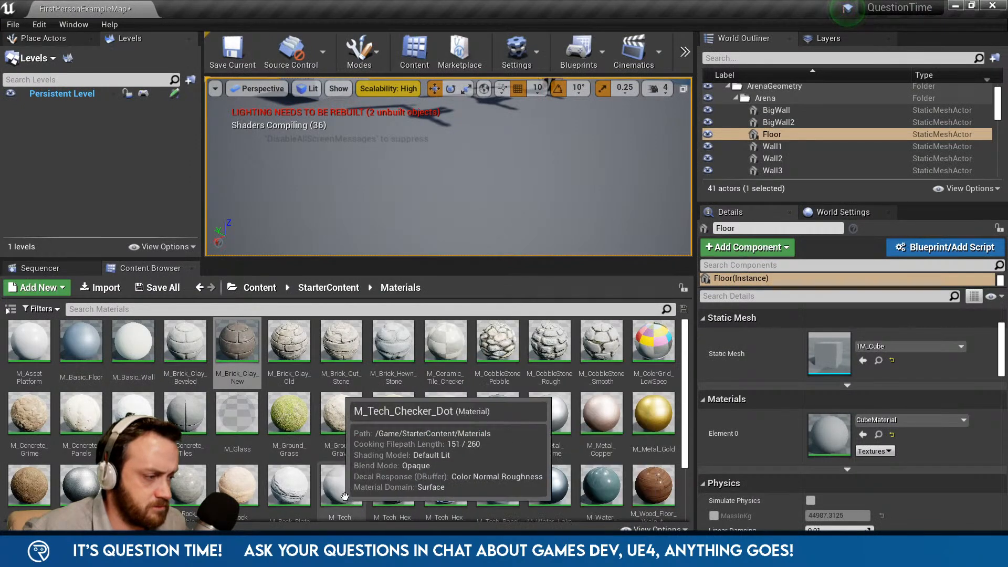
{"action": "double_click", "coordinate": [237, 341]}
- Add a PixelNormalWS node in the empty graph area beside the material's main node
{"action": "right_click_drag", "start_coordinate": [699, 230], "coordinate": [453, 286]}
{"action": "right_click", "coordinate": [461, 273]}
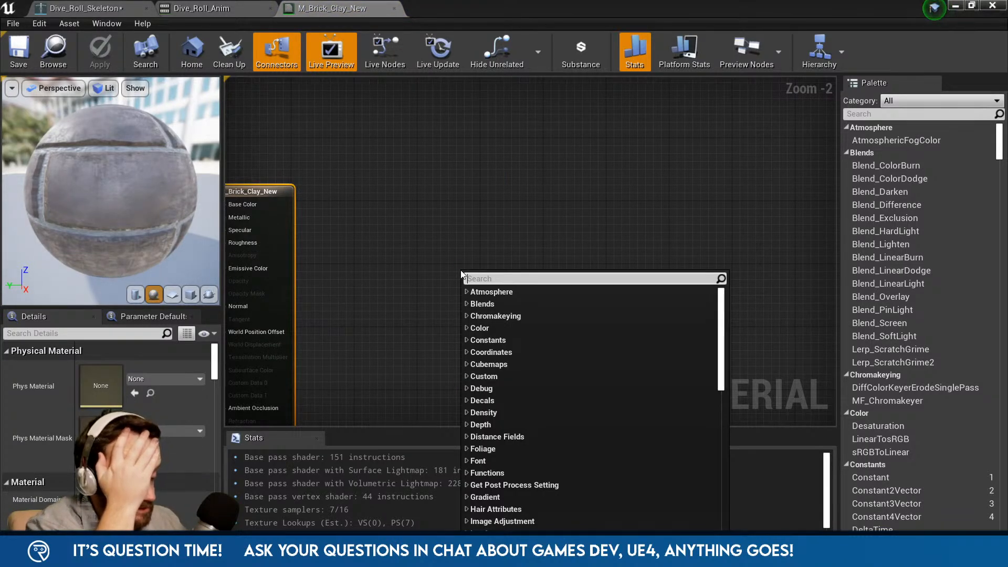
{"action": "type", "text": "normal"}
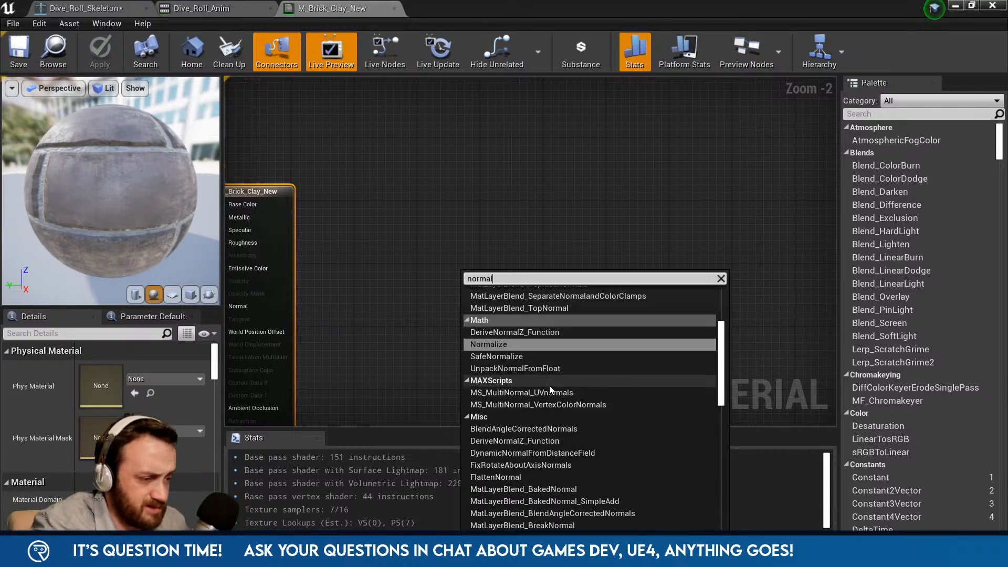
{"action": "scroll", "coordinate": [551, 388], "scroll_direction": "up", "scroll_amount": 1}
{"action": "scroll", "coordinate": [550, 389], "scroll_direction": "up", "scroll_amount": 2}
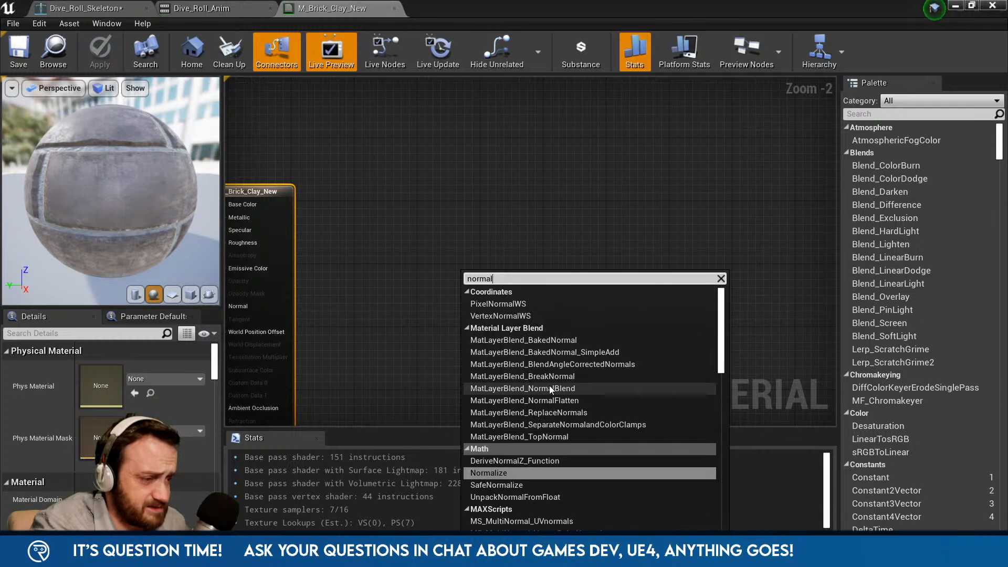
{"action": "left_click", "coordinate": [519, 304]}
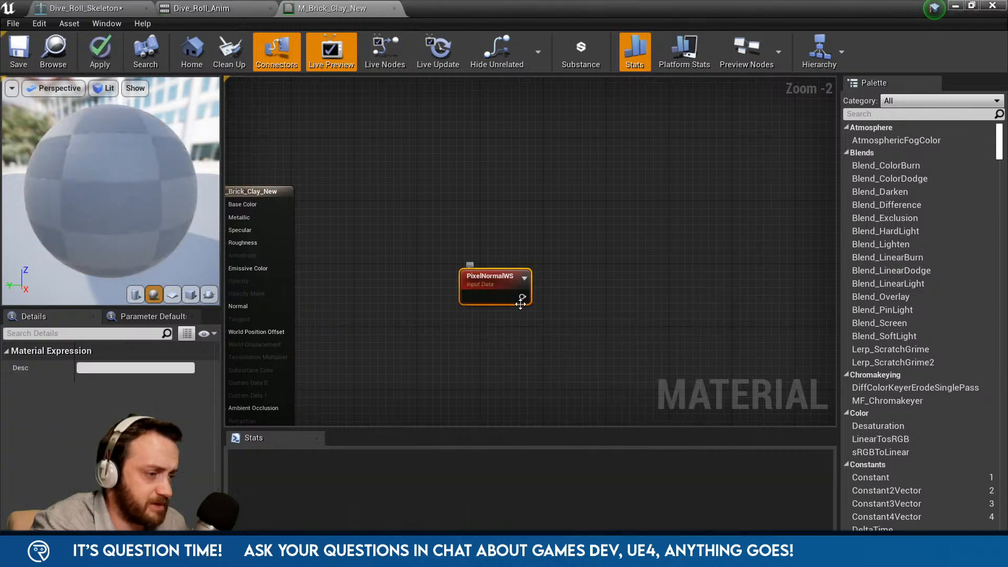
- Try a WorldAlignedNormal node just below the PixelNormalWS node and delete it again
{"action": "right_click", "coordinate": [512, 316]}
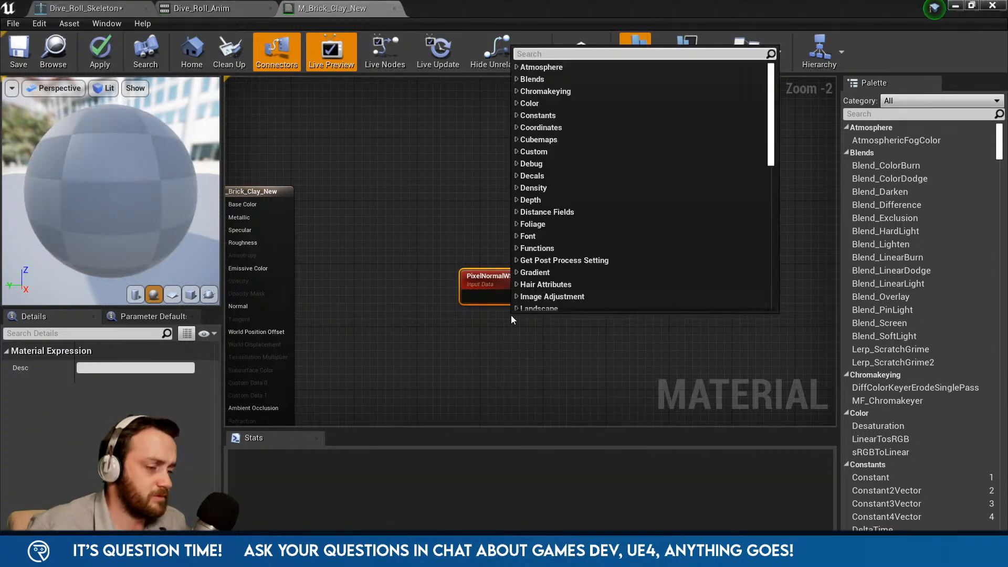
{"action": "type", "text": "normal"}
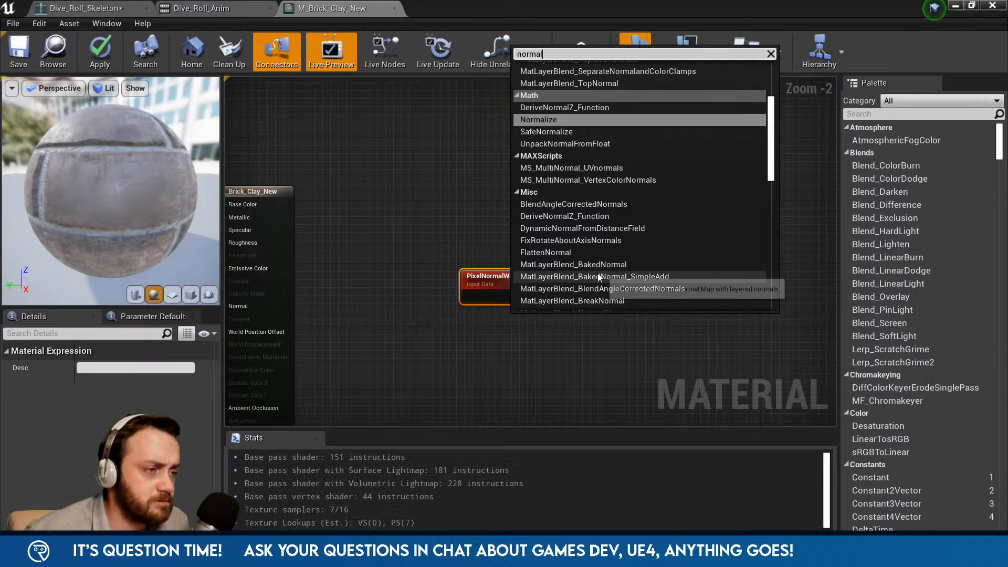
{"action": "scroll", "coordinate": [597, 273], "scroll_direction": "down", "scroll_amount": 6}
{"action": "scroll", "coordinate": [596, 270], "scroll_direction": "down", "scroll_amount": 2}
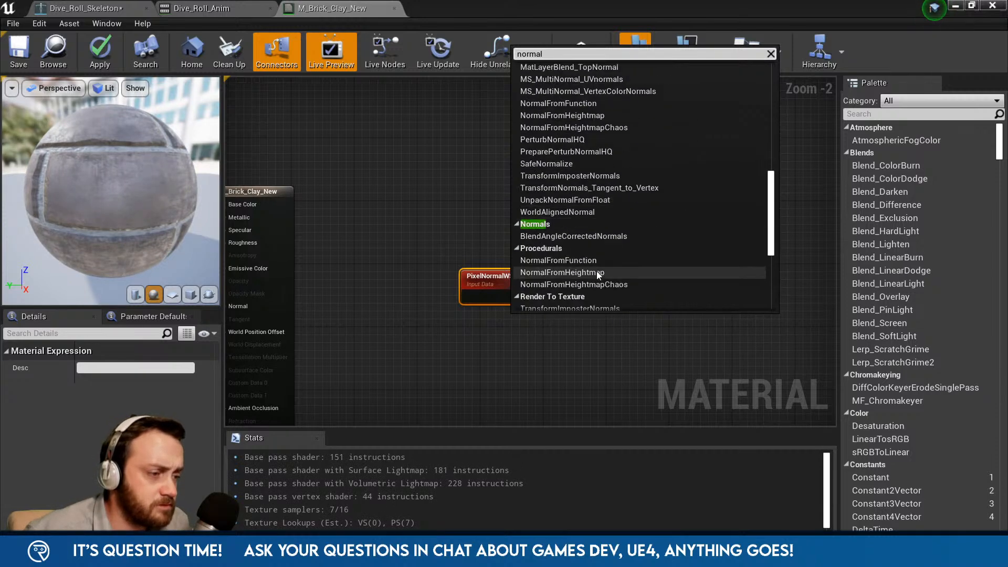
{"action": "scroll", "coordinate": [596, 271], "scroll_direction": "down", "scroll_amount": 2}
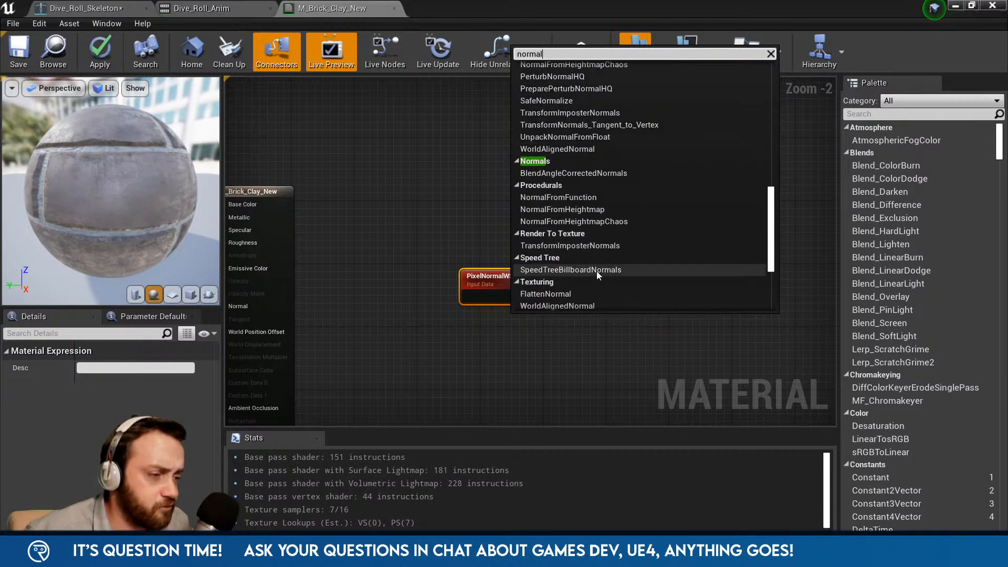
{"action": "scroll", "coordinate": [596, 271], "scroll_direction": "down", "scroll_amount": 2}
{"action": "scroll", "coordinate": [596, 272], "scroll_direction": "down", "scroll_amount": 2}
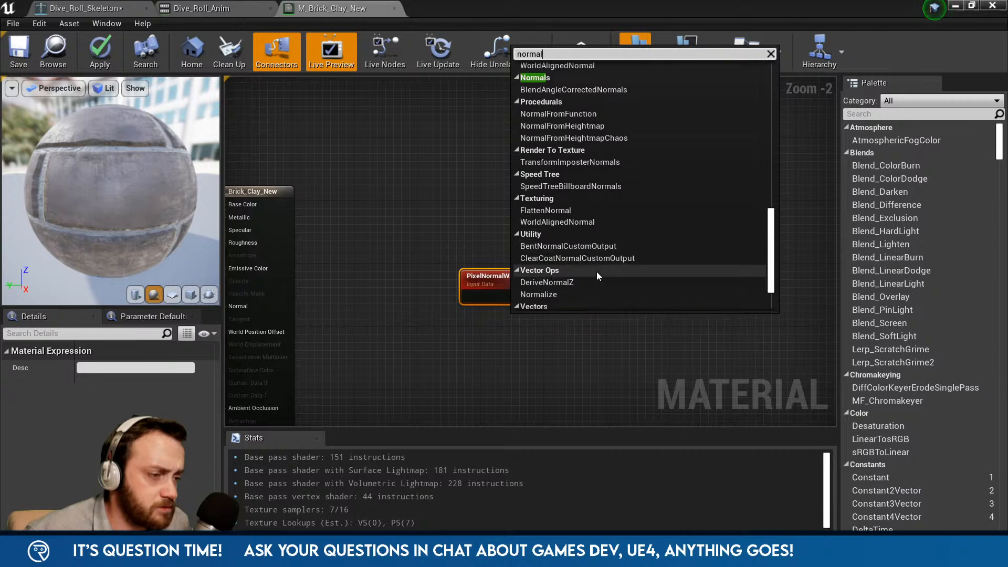
{"action": "left_click", "coordinate": [566, 226]}
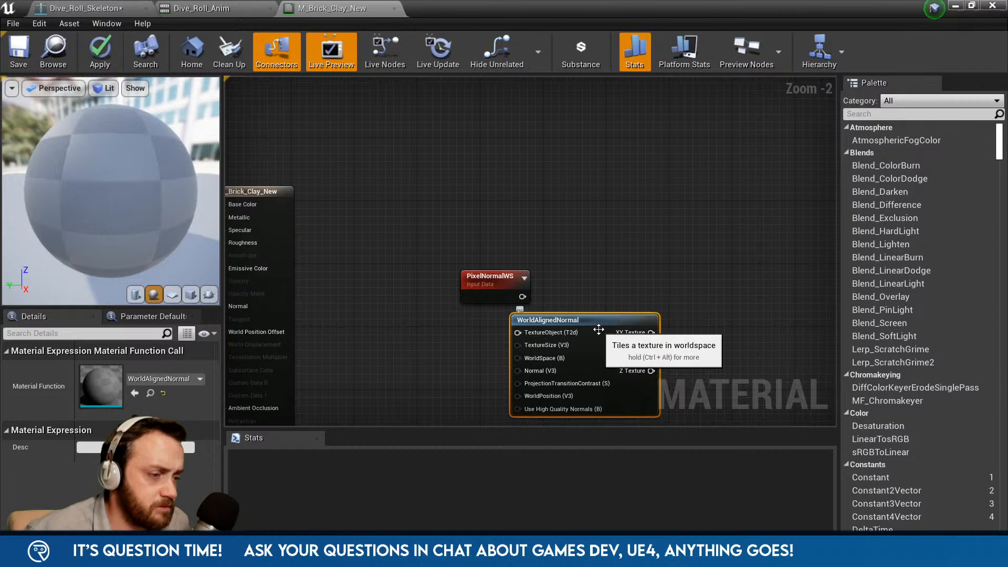
{"action": "mouse_move", "coordinate": [598, 330]}
{"action": "left_mouse_down"}
{"action": "mouse_move", "coordinate": [603, 296]}
{"action": "mouse_move", "coordinate": [601, 311]}
{"action": "left_mouse_up"}
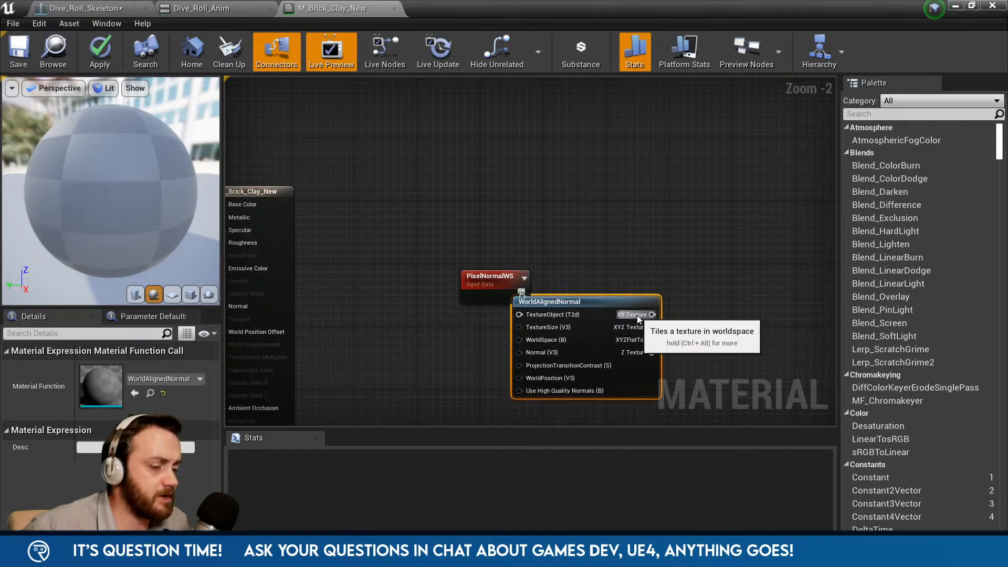
{"action": "key", "text": "Delete"}
- Move the PixelNormalWS node closer to the material's main node and add a WorldAlignedNormal node below it
{"action": "left_click_drag", "start_coordinate": [518, 295], "coordinate": [404, 223]}
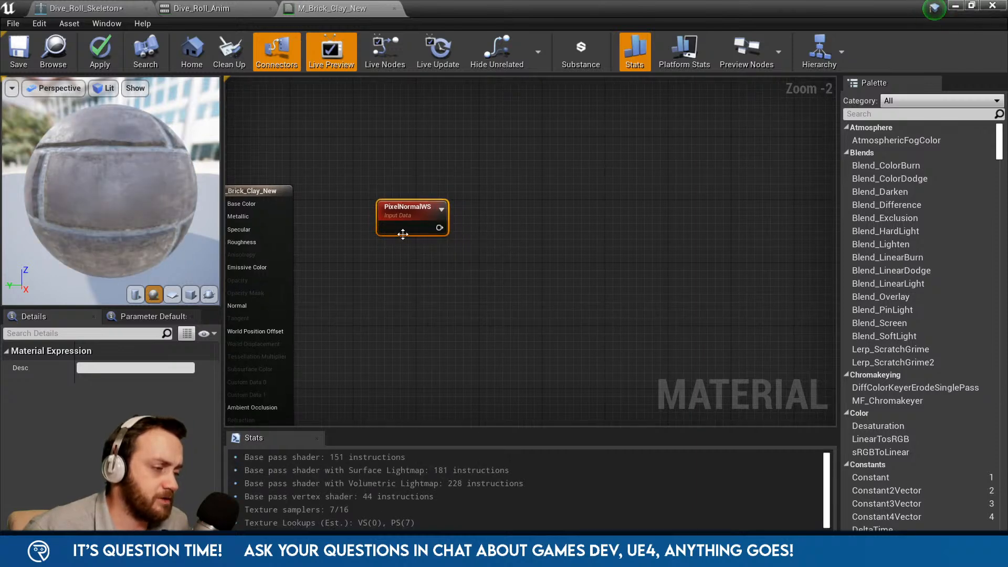
{"action": "left_click_drag", "start_coordinate": [403, 235], "coordinate": [403, 270]}
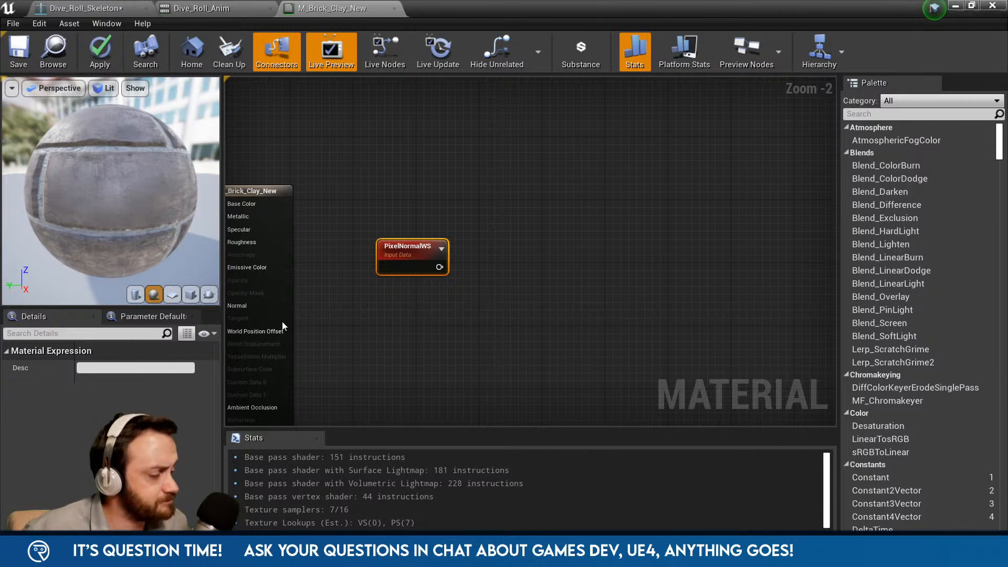
{"action": "right_click", "coordinate": [446, 313]}
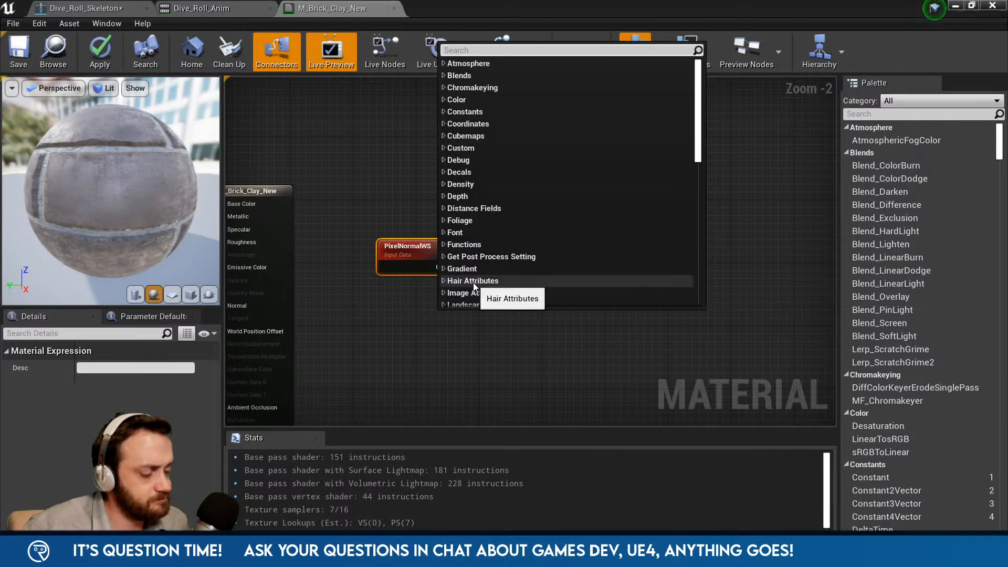
{"action": "type", "text": "normal"}
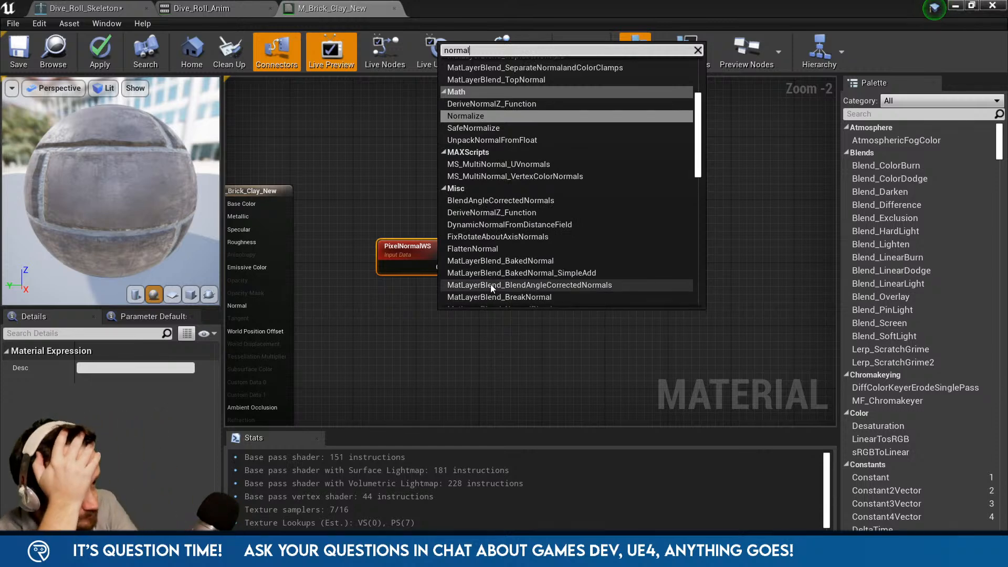
{"action": "scroll", "coordinate": [474, 282], "scroll_direction": "down", "scroll_amount": 6}
{"action": "scroll", "coordinate": [487, 304], "scroll_direction": "down", "scroll_amount": 10}
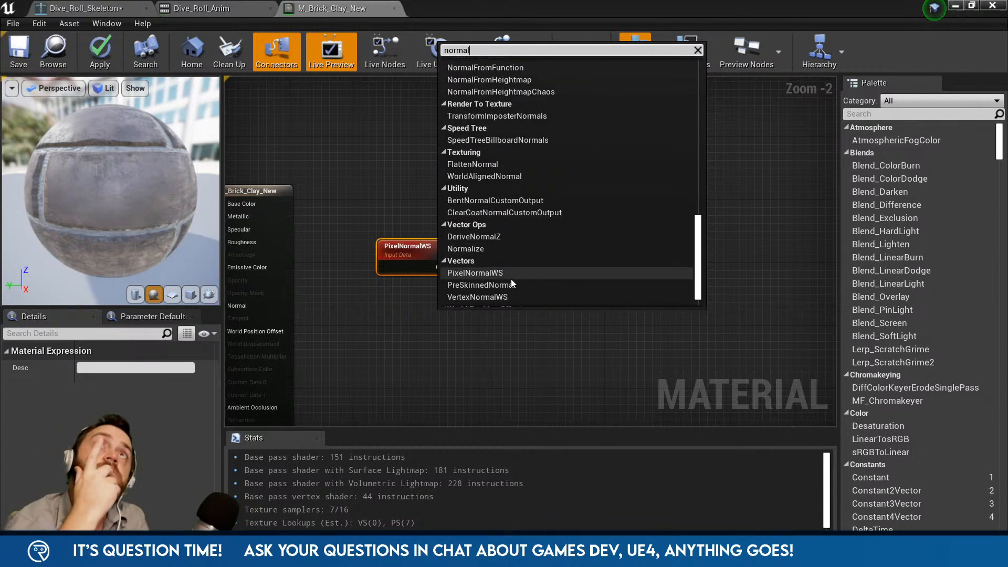
{"action": "scroll", "coordinate": [511, 283], "scroll_direction": "down", "scroll_amount": 1}
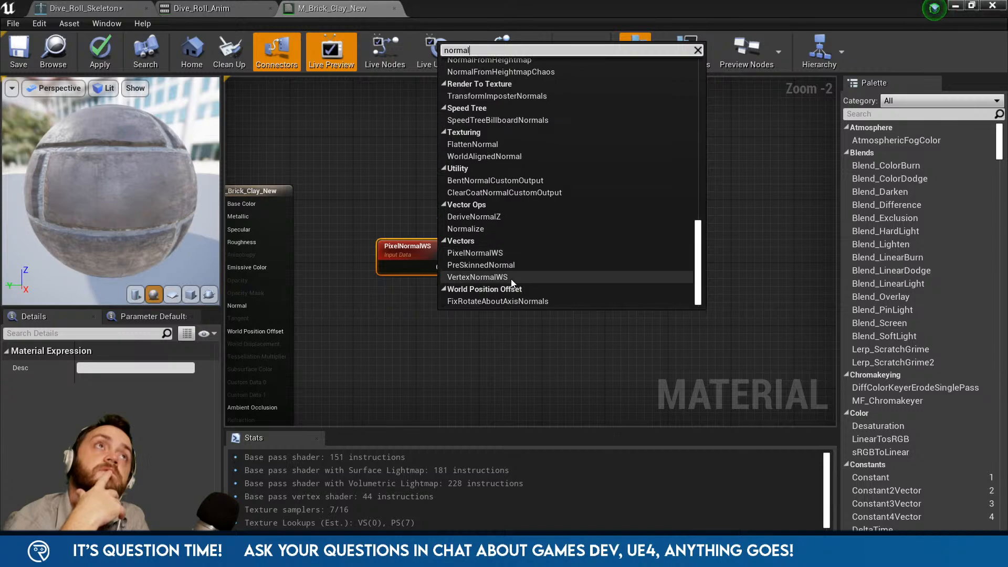
{"action": "scroll", "coordinate": [515, 291], "scroll_direction": "up", "scroll_amount": 1}
{"action": "scroll", "coordinate": [515, 294], "scroll_direction": "down", "scroll_amount": 1}
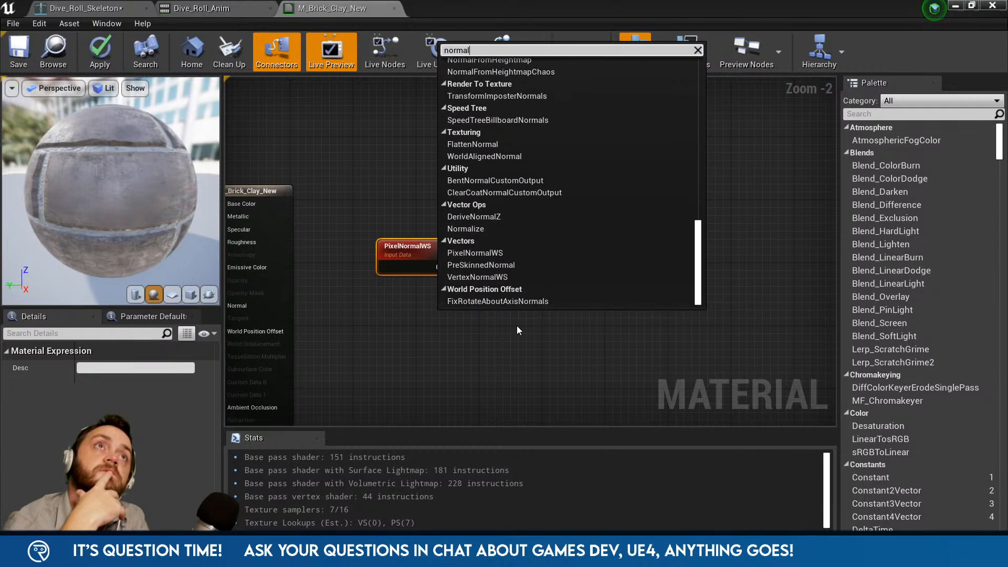
{"action": "scroll", "coordinate": [517, 336], "scroll_direction": "down", "scroll_amount": 2}
{"action": "scroll", "coordinate": [514, 389], "scroll_direction": "up", "scroll_amount": 4}
{"action": "scroll", "coordinate": [515, 392], "scroll_direction": "down", "scroll_amount": 6}
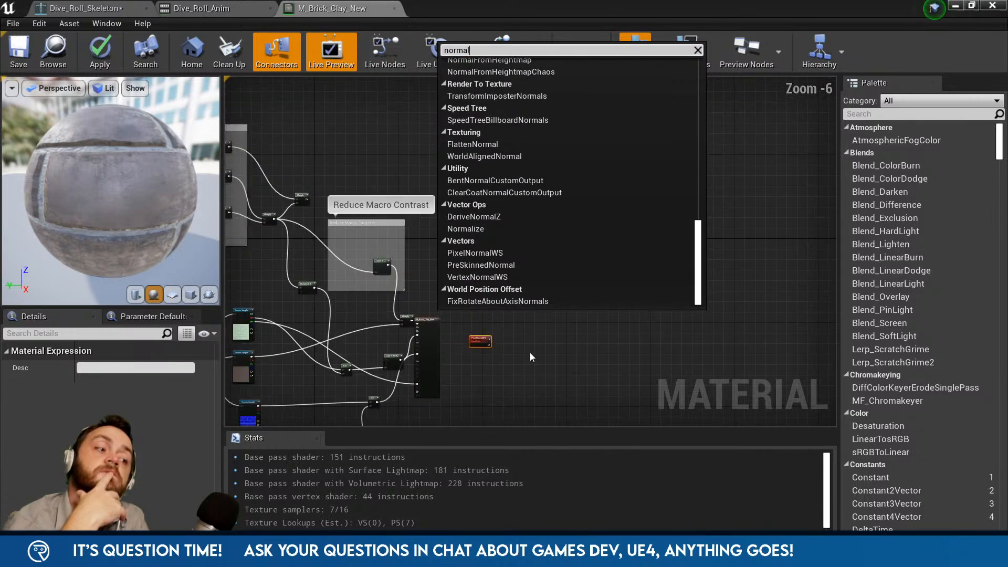
{"action": "scroll", "coordinate": [533, 344], "scroll_direction": "down", "scroll_amount": 2}
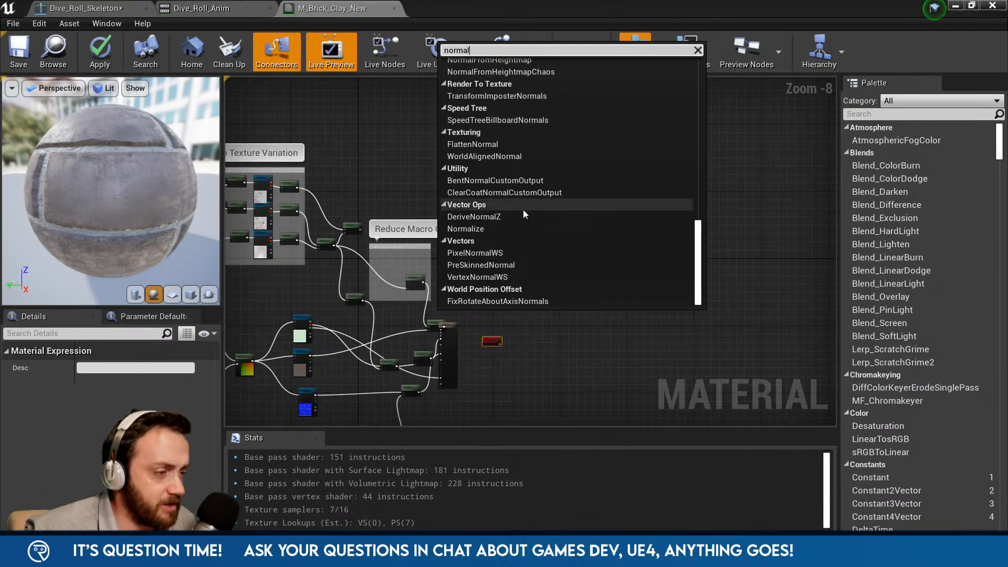
{"action": "left_click", "coordinate": [499, 160]}
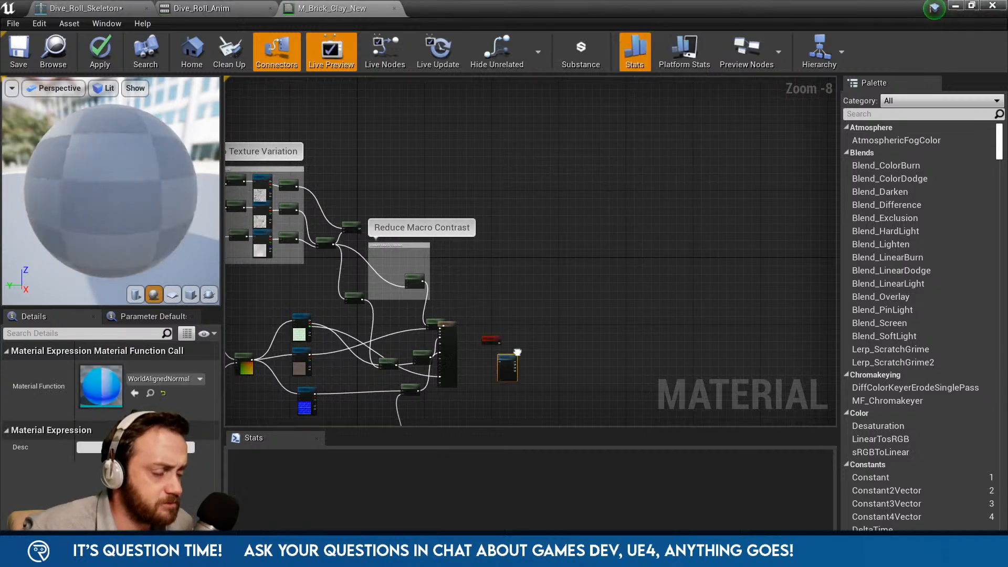
{"action": "scroll", "coordinate": [517, 352], "scroll_direction": "up", "scroll_amount": 8}
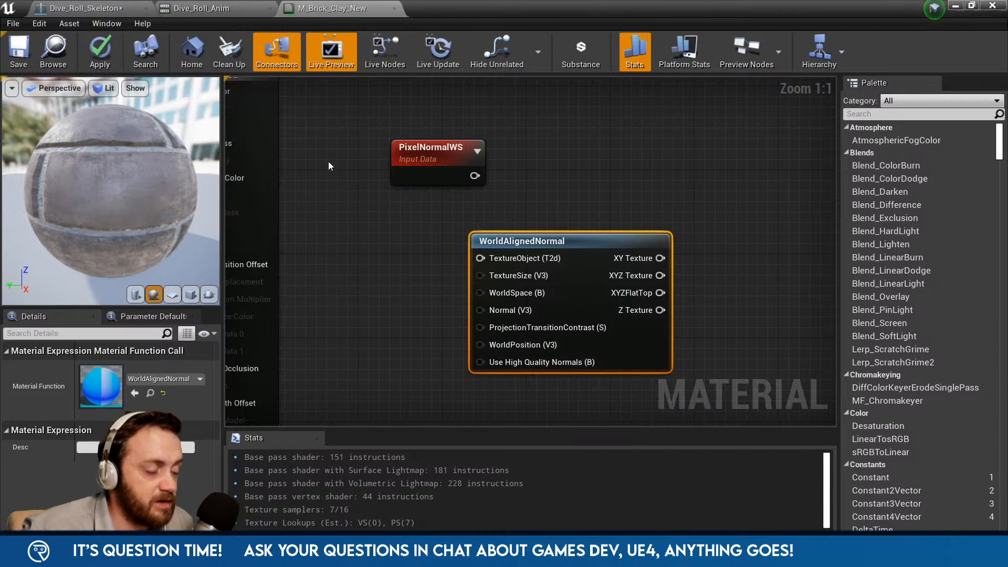
- Delete both the PixelNormalWS and WorldAlignedNormal nodes from the material graph
{"action": "left_click_drag", "start_coordinate": [328, 162], "coordinate": [565, 373]}
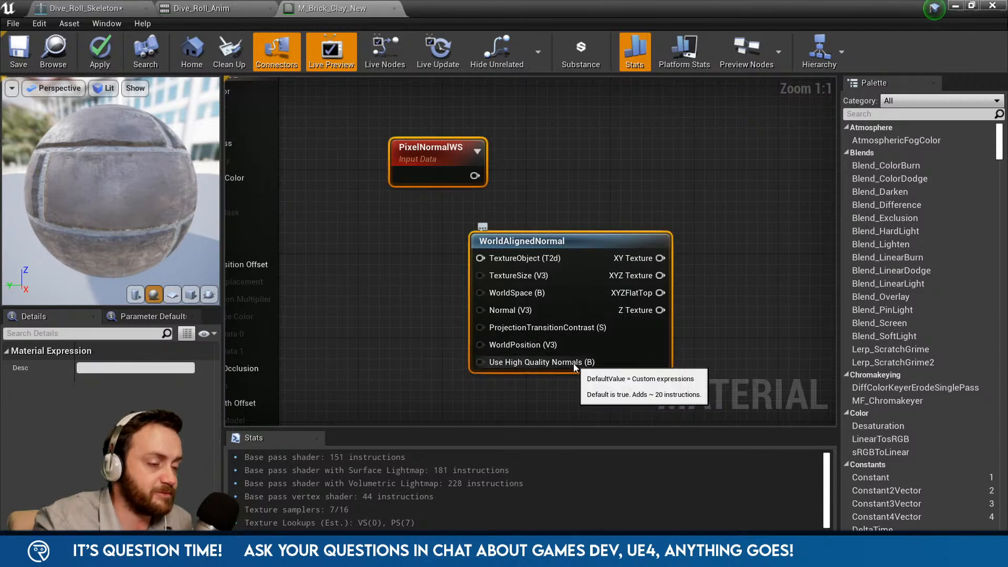
{"action": "key", "text": "Delete"}
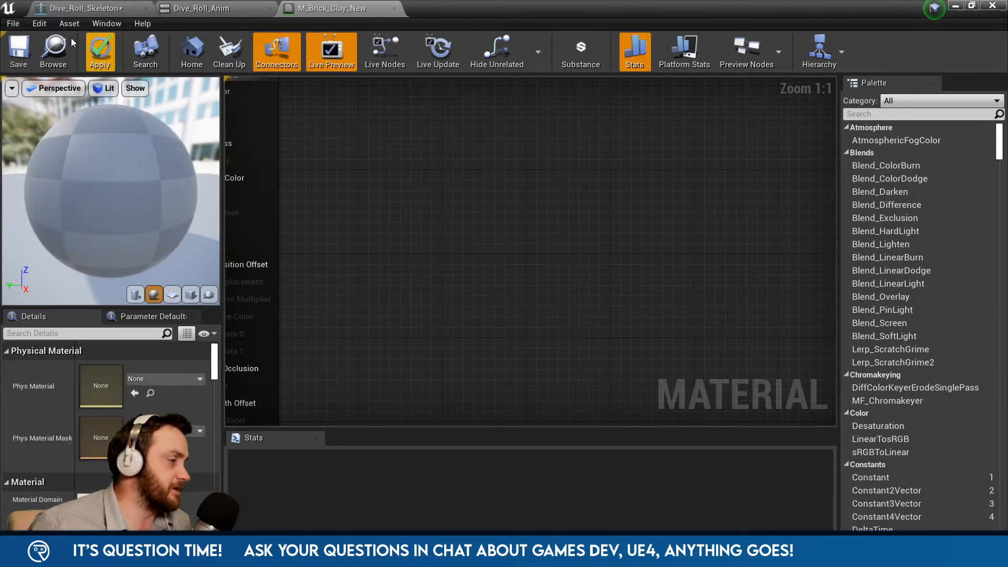
- Switch to Maya, import Dive Roll.fbx into the empty scene and dismiss the import warnings
{"action": "left_click", "coordinate": [426, 511]}
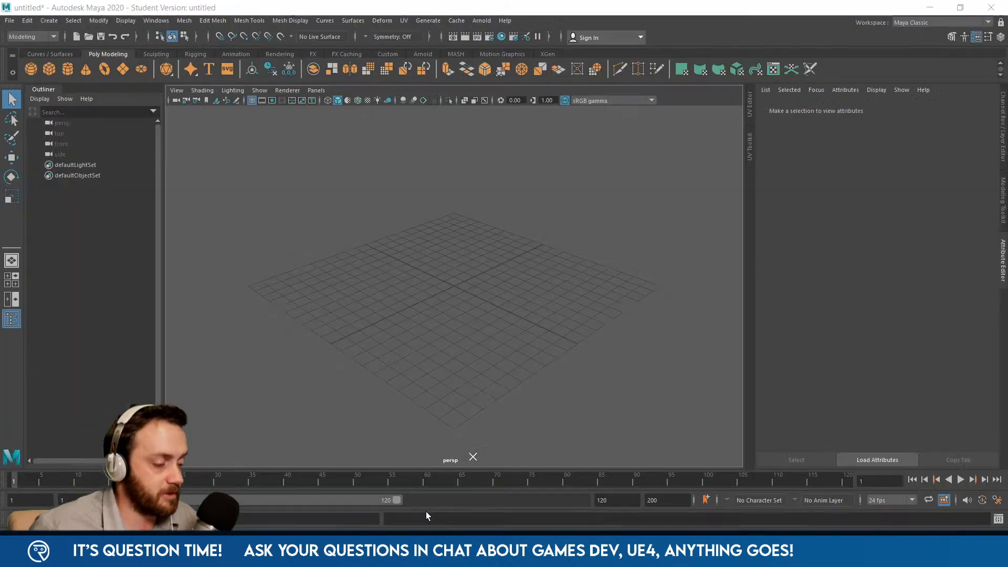
{"action": "left_click", "coordinate": [143, 554]}
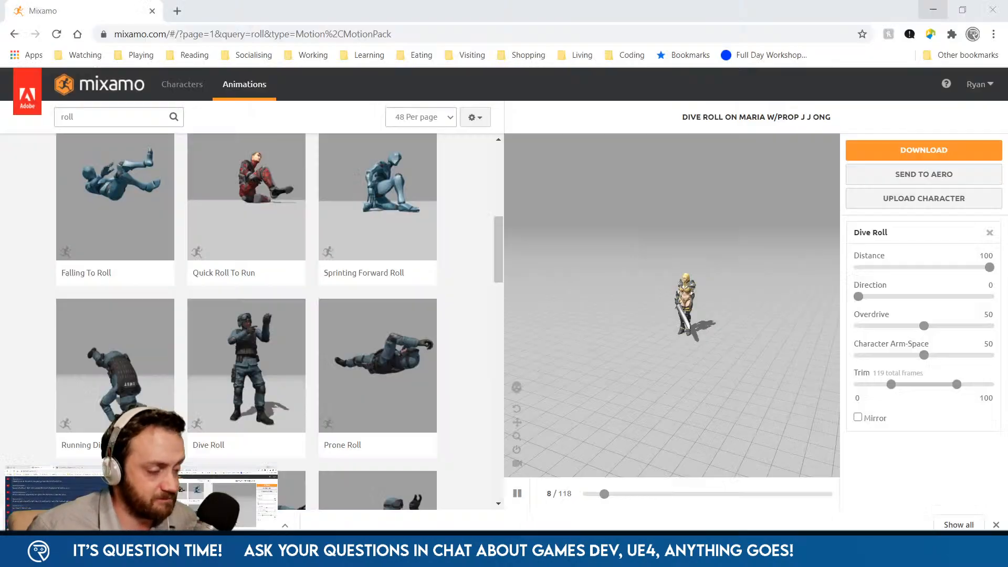
{"action": "left_click", "coordinate": [216, 496]}
{"action": "left_click_drag", "start_coordinate": [68, 525], "coordinate": [418, 397]}
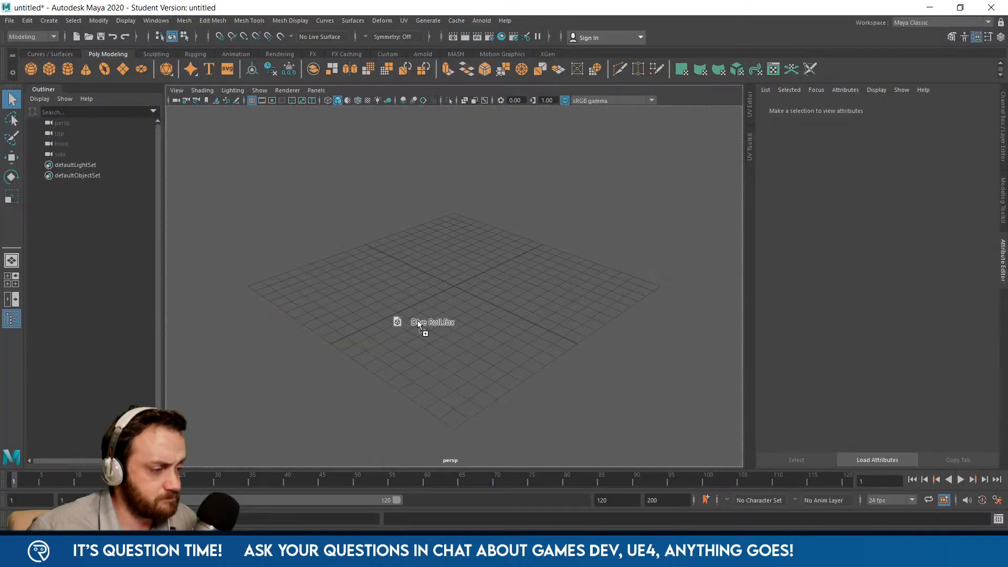
{"action": "left_click_drag", "start_coordinate": [418, 324], "coordinate": [426, 335]}
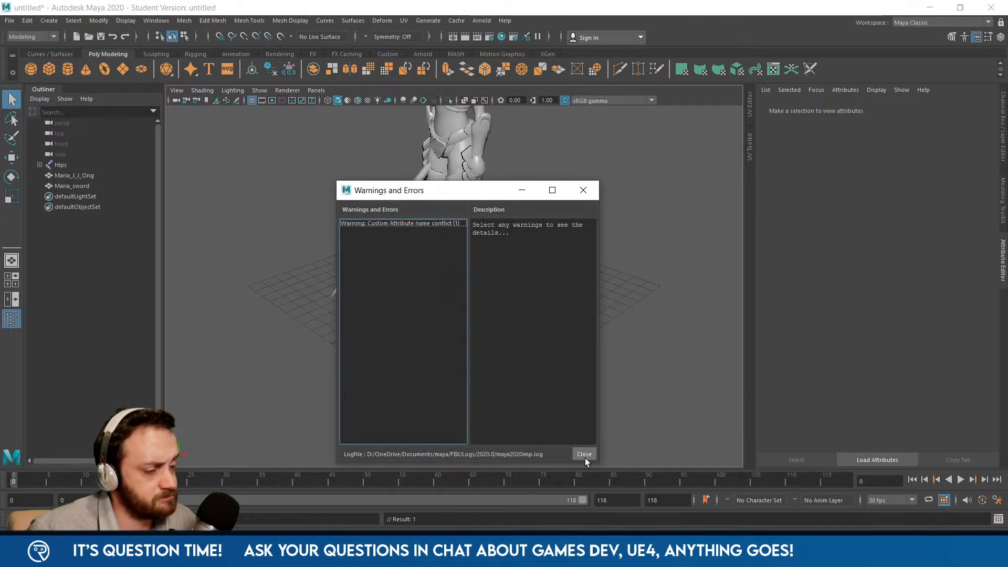
{"action": "left_click", "coordinate": [583, 452]}
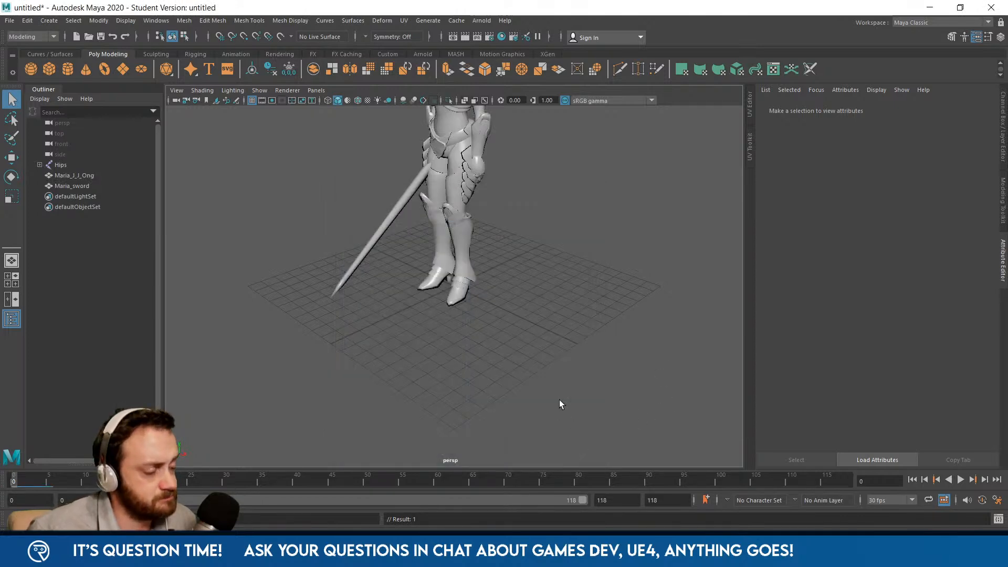
- Select the Hips joint, expand its hierarchy and turn on X-Ray Joints display for the character
{"action": "left_click", "coordinate": [64, 166]}
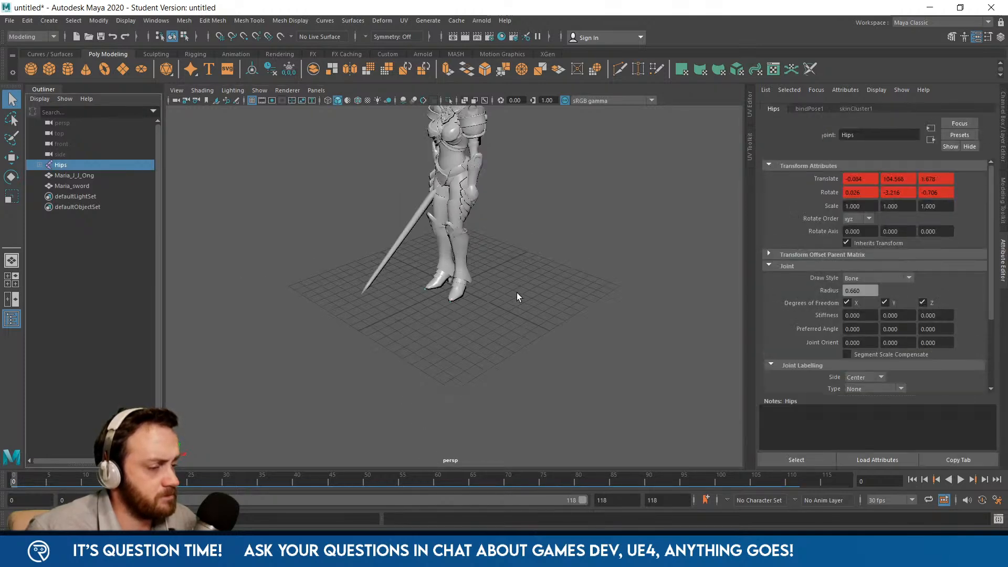
{"action": "left_click_drag", "start_coordinate": [473, 319], "coordinate": [410, 347], "text": "alt"}
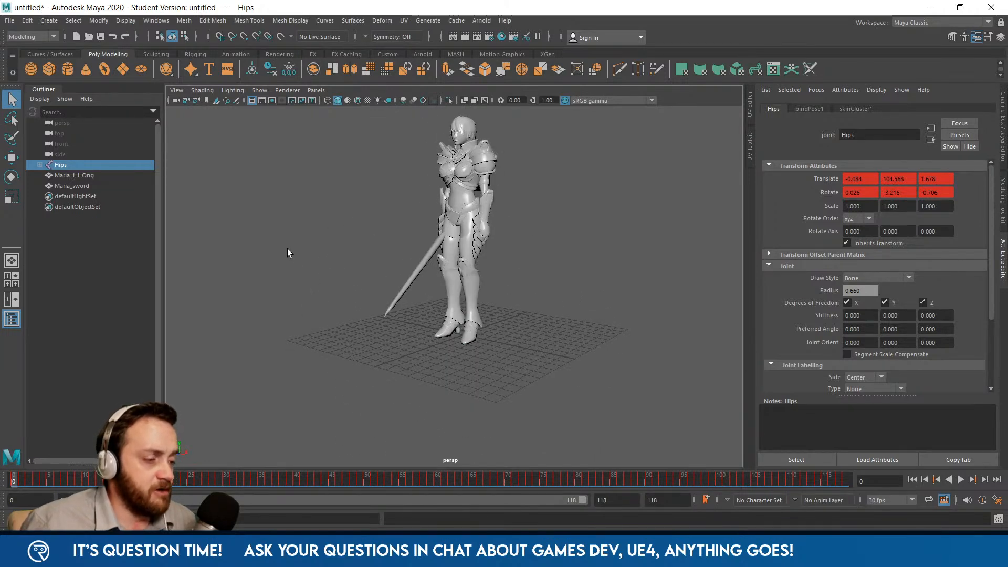
{"action": "left_click", "coordinate": [40, 166]}
{"action": "left_click_drag", "start_coordinate": [265, 231], "coordinate": [396, 284], "text": "alt"}
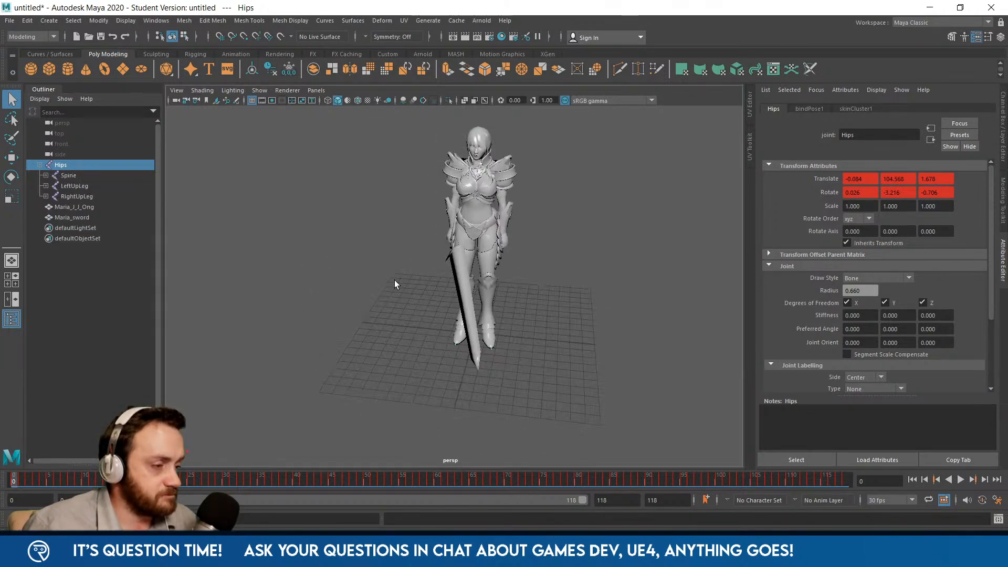
{"action": "left_click", "coordinate": [200, 87]}
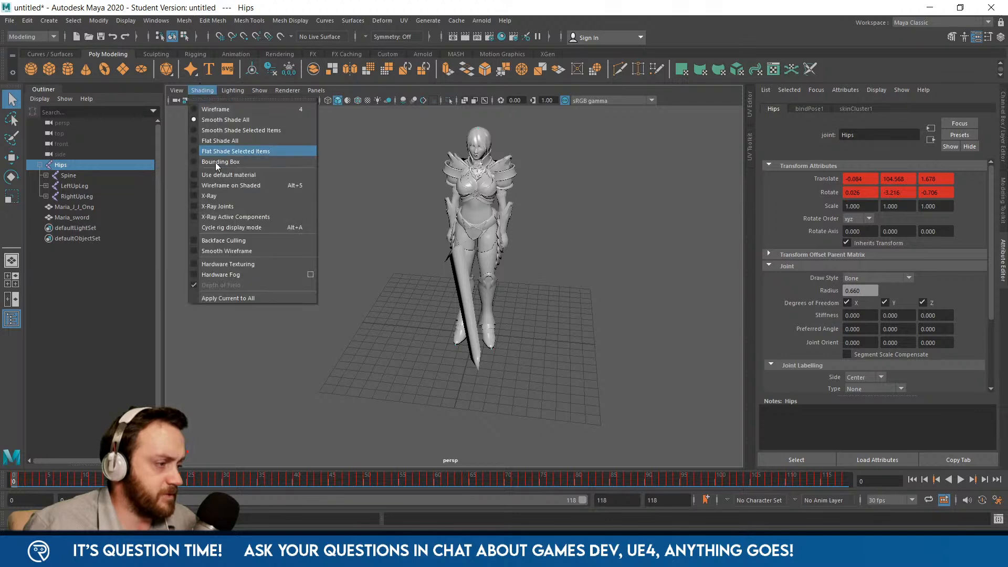
{"action": "left_click", "coordinate": [224, 202]}
{"action": "left_click_drag", "start_coordinate": [525, 410], "coordinate": [560, 416], "text": "alt"}
{"action": "scroll", "coordinate": [520, 297], "scroll_direction": "up", "scroll_amount": 5}
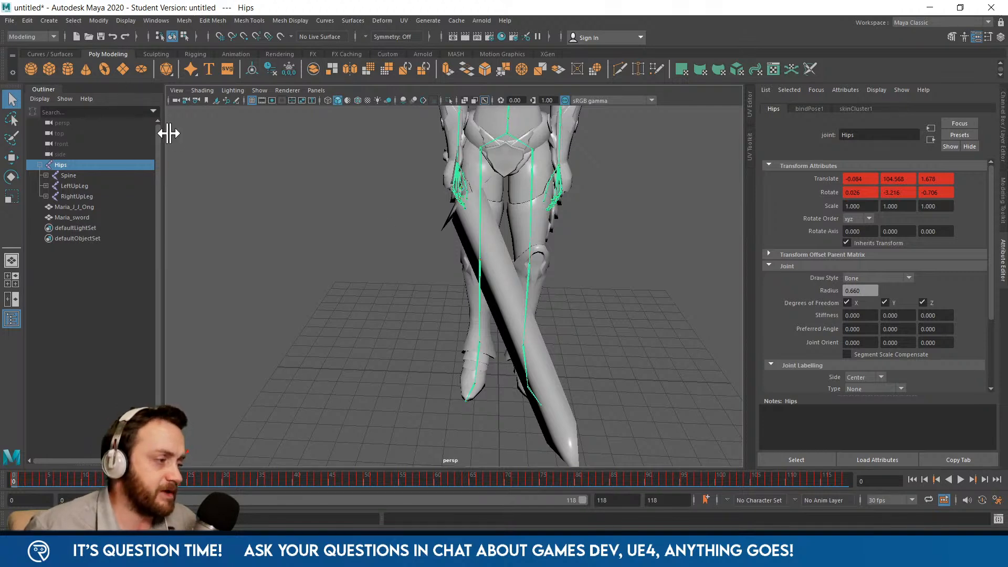
- Create a single joint on the ground between the character's feet and set its radius to 8
{"action": "left_click", "coordinate": [198, 54]}
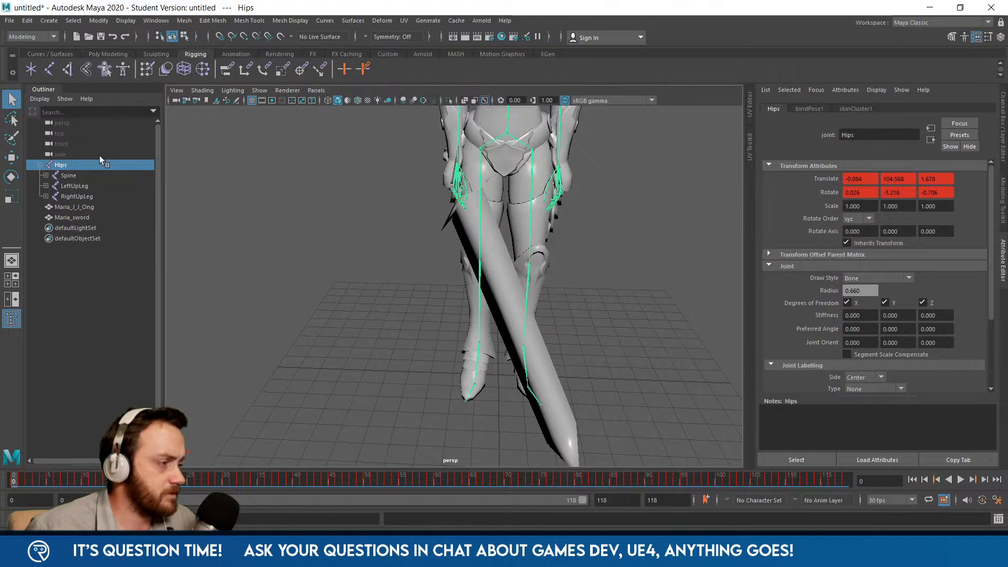
{"action": "left_click", "coordinate": [497, 379]}
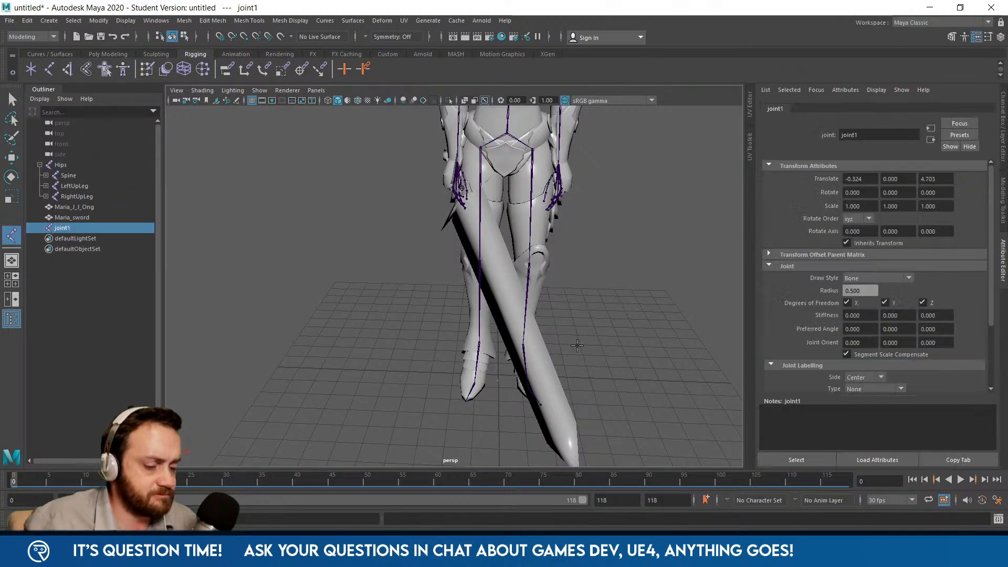
{"action": "key", "text": "q"}
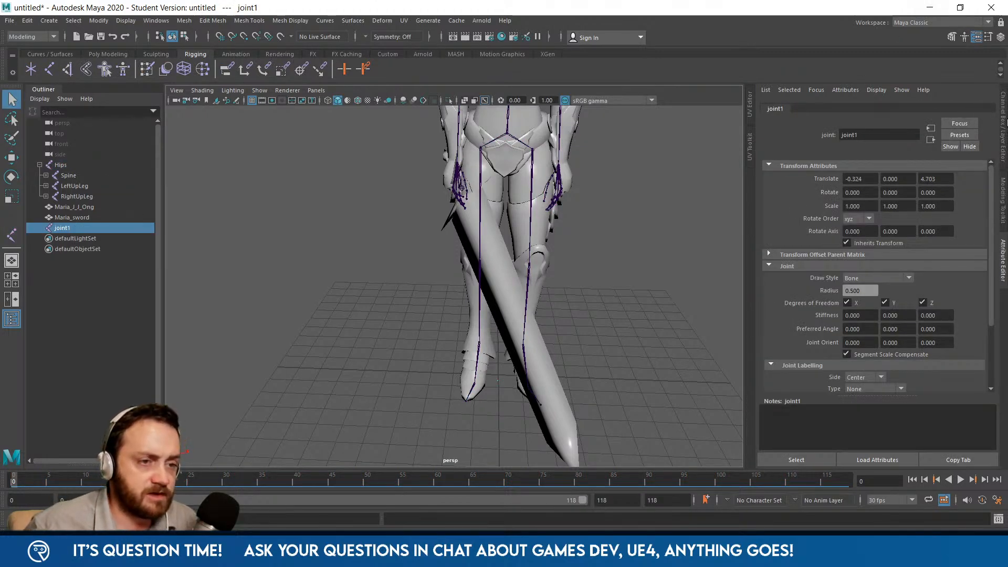
{"action": "left_click", "coordinate": [1003, 123]}
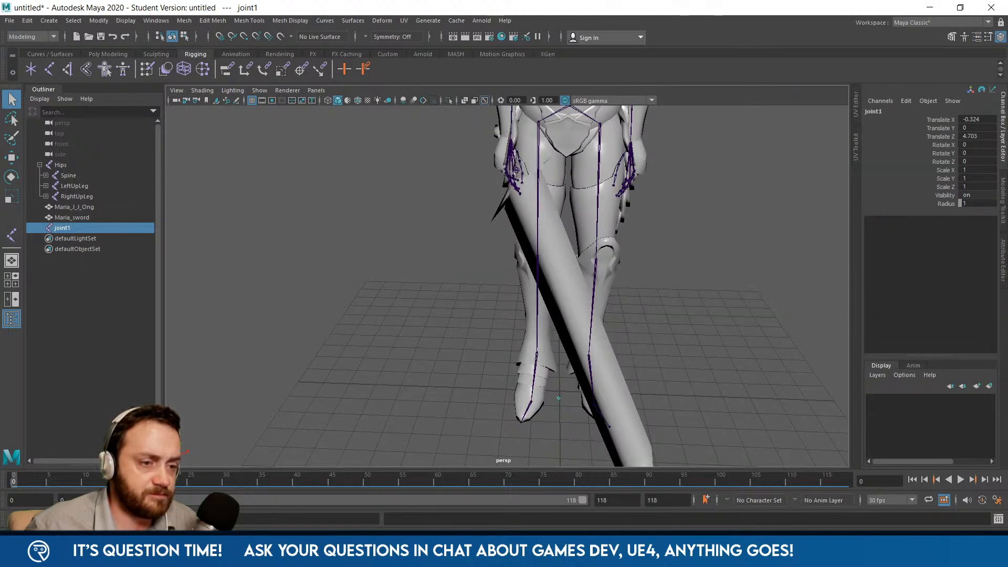
- Rename the new joint Root and set its translation to 0 on all three axes
{"action": "double_click", "coordinate": [69, 229]}
{"action": "type", "text": "Root"}
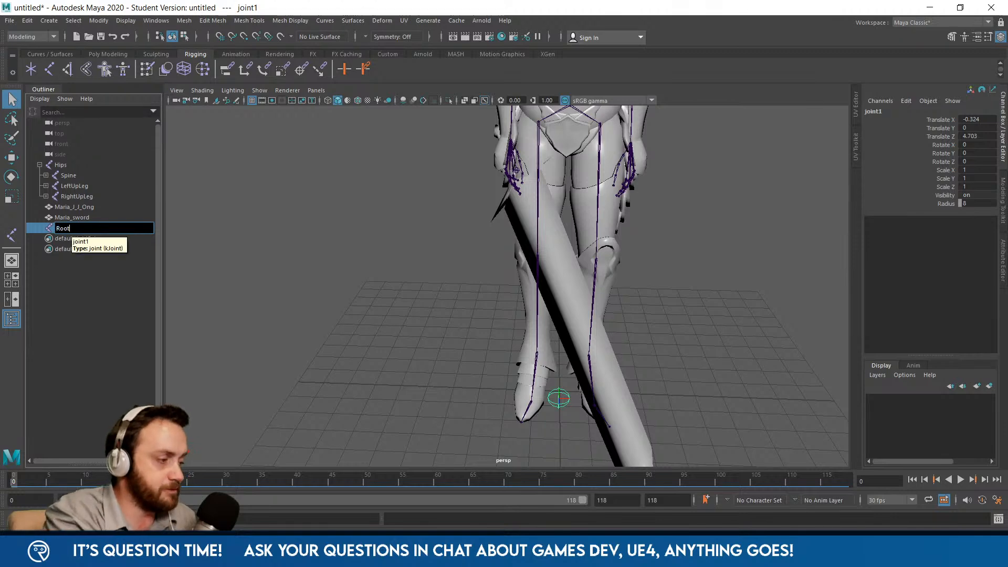
{"action": "key", "text": "Return"}
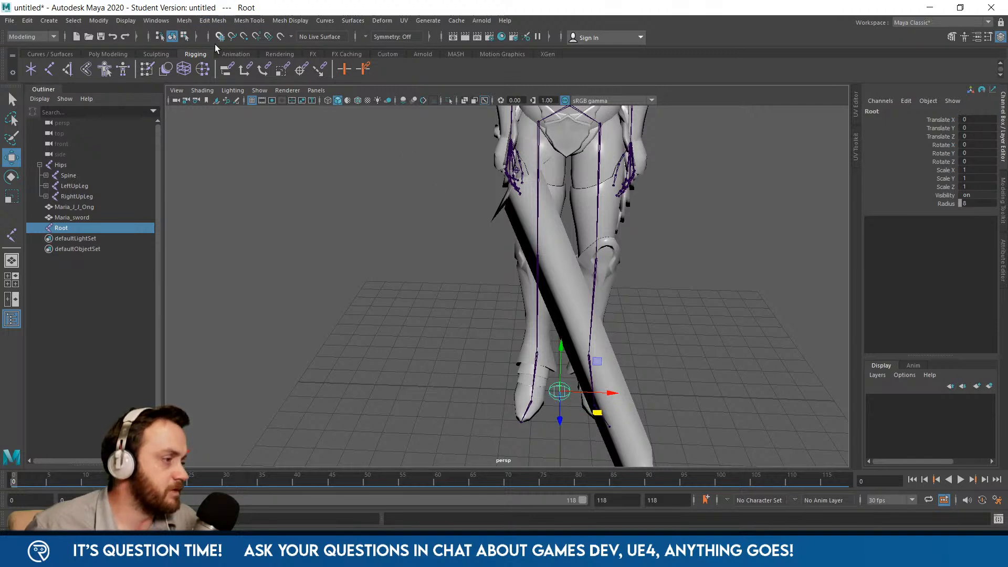
- Parent the Hips joint under the Root joint
{"action": "mouse_move", "coordinate": [63, 165]}
{"action": "left_mouse_down"}
{"action": "mouse_move", "coordinate": [67, 225]}
{"action": "mouse_move", "coordinate": [67, 166]}
{"action": "left_mouse_up"}
{"action": "middle_click_drag", "start_coordinate": [67, 165], "coordinate": [67, 228]}
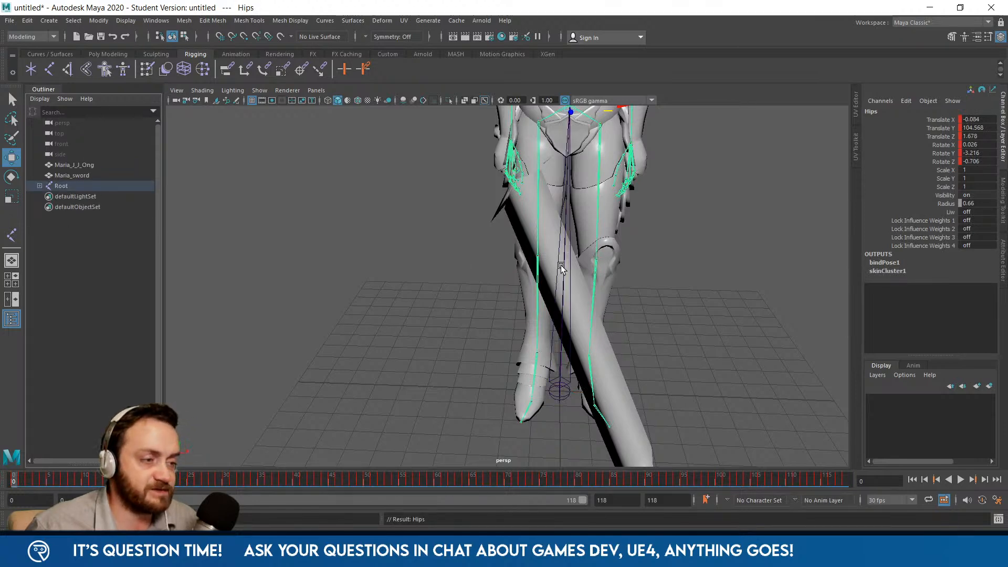
{"action": "scroll", "coordinate": [565, 278], "scroll_direction": "down", "scroll_amount": 7}
{"action": "left_click_drag", "start_coordinate": [640, 304], "coordinate": [553, 350], "text": "alt"}
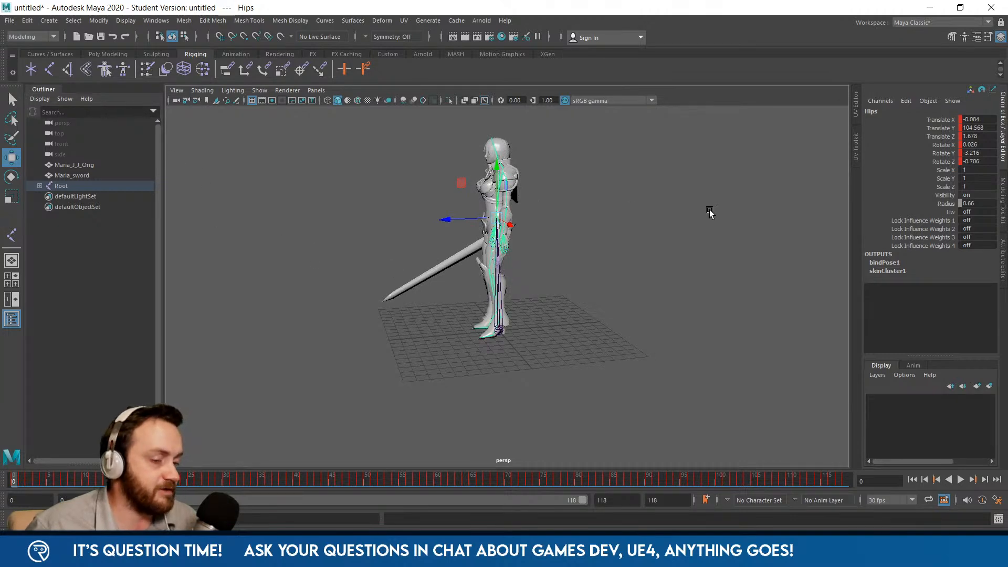
- Play the dive roll animation and open the Graph Editor for the Hips joint under Root
{"action": "left_click", "coordinate": [959, 479]}
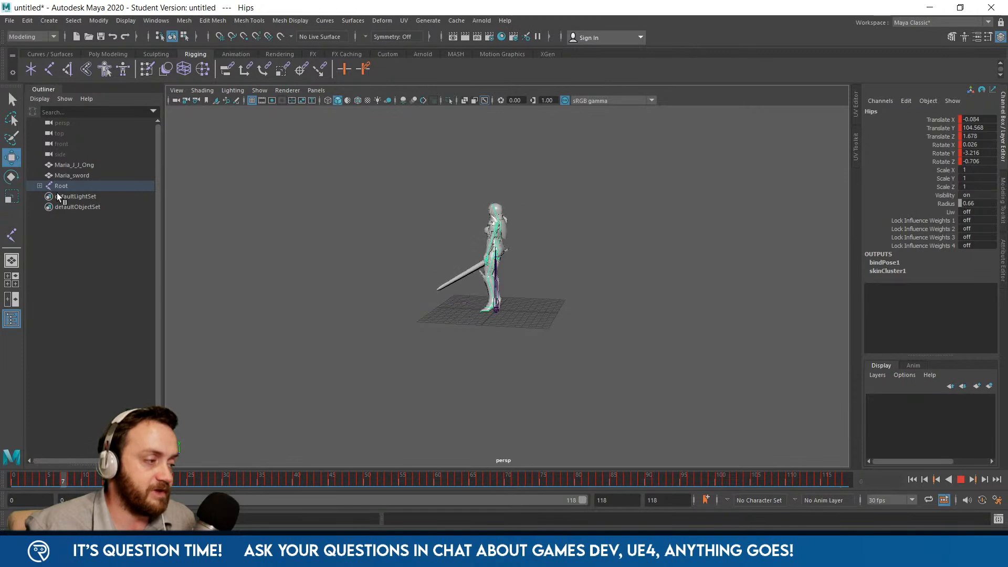
{"action": "left_click", "coordinate": [39, 186]}
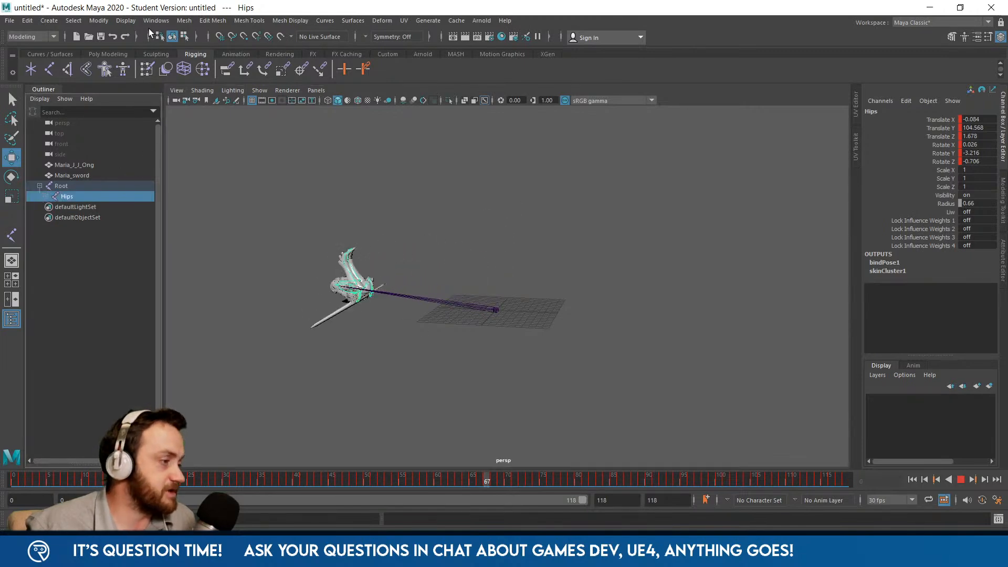
{"action": "left_click", "coordinate": [184, 20]}
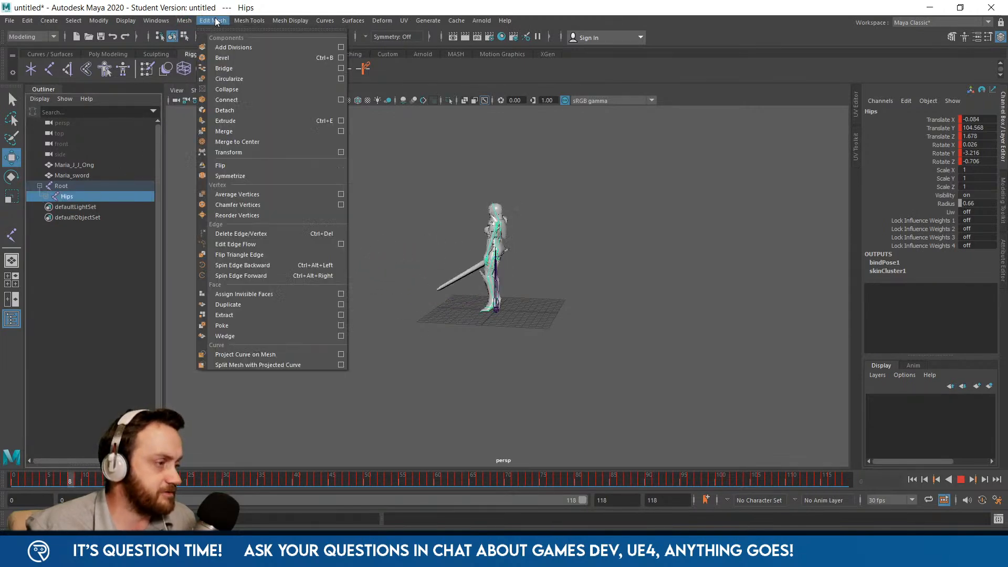
{"action": "mouse_move", "coordinate": [160, 22]}
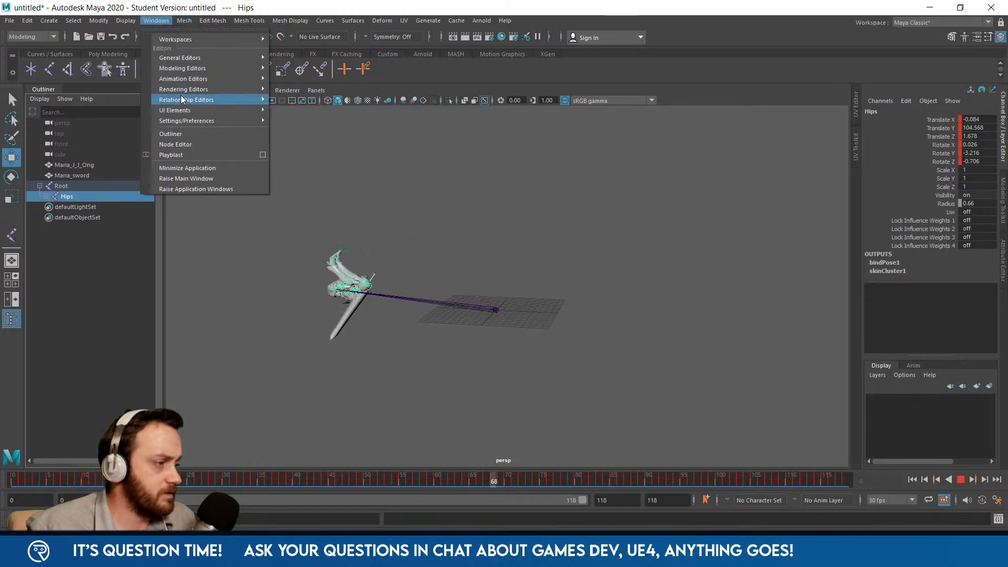
{"action": "mouse_move", "coordinate": [200, 79]}
{"action": "left_click", "coordinate": [288, 90]}
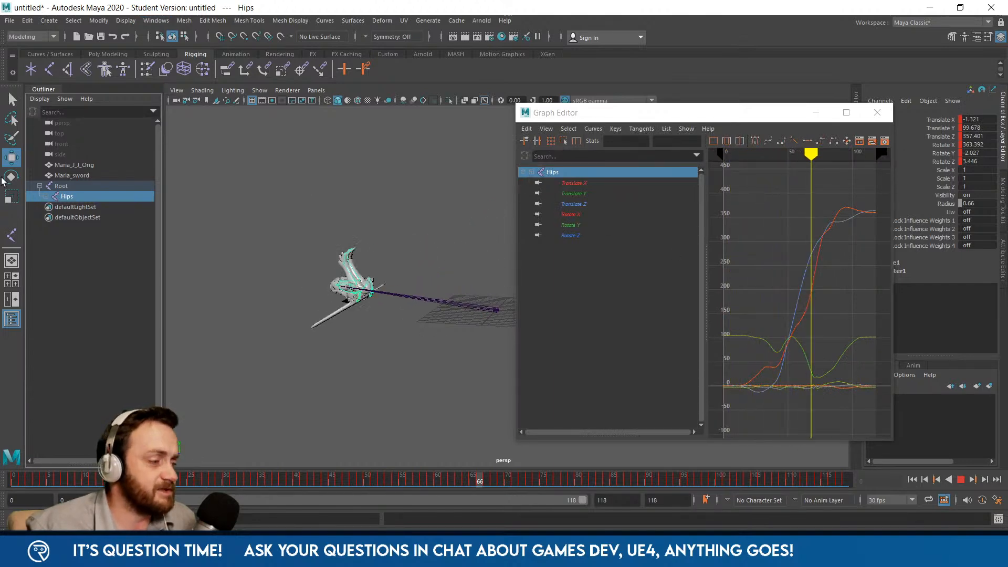
- Examine the Hips joint's Translate X, Translate Y and Translate Z animation curves one by one
{"action": "left_click", "coordinate": [65, 186]}
{"action": "left_click", "coordinate": [66, 198]}
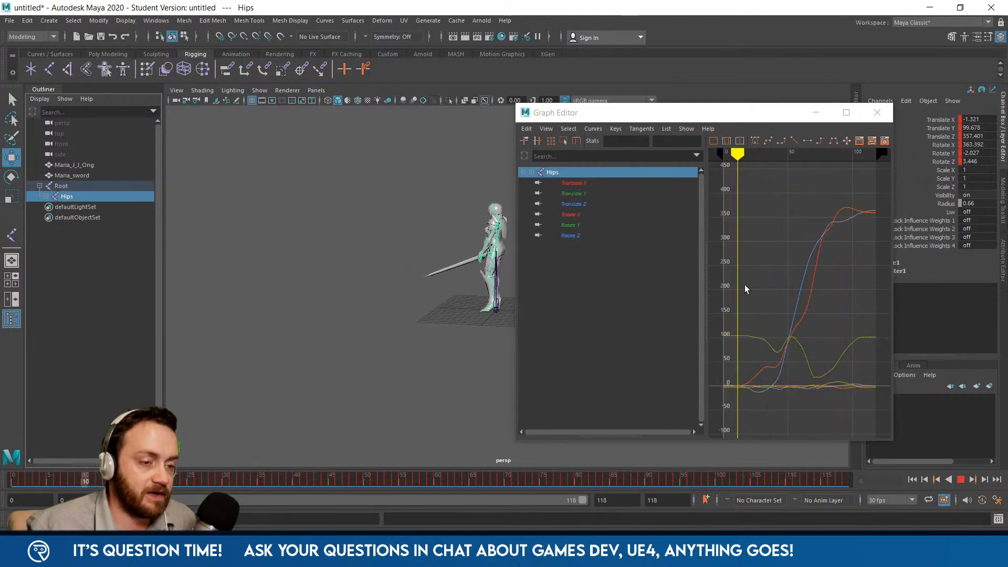
{"action": "left_click", "coordinate": [581, 183]}
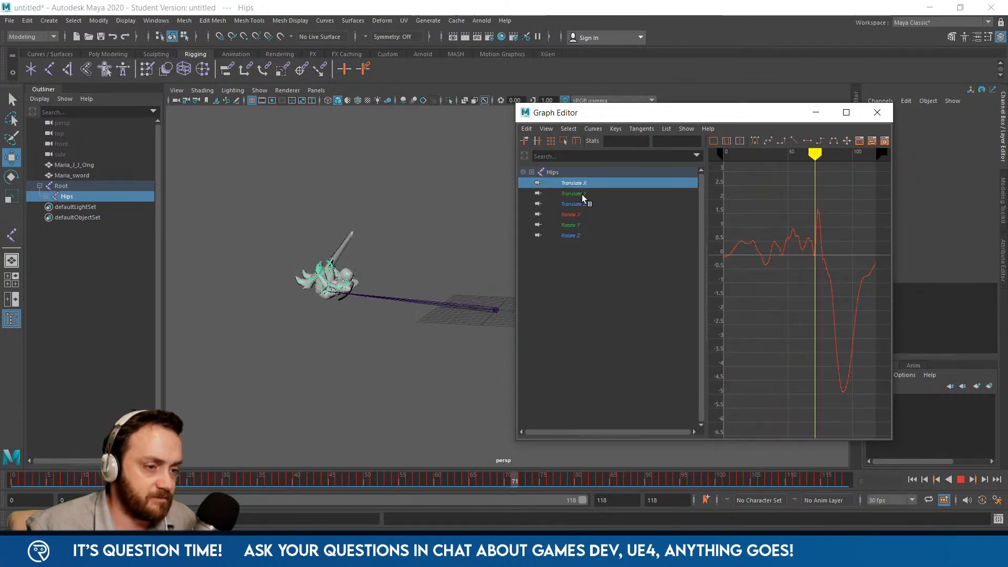
{"action": "left_click", "coordinate": [581, 194]}
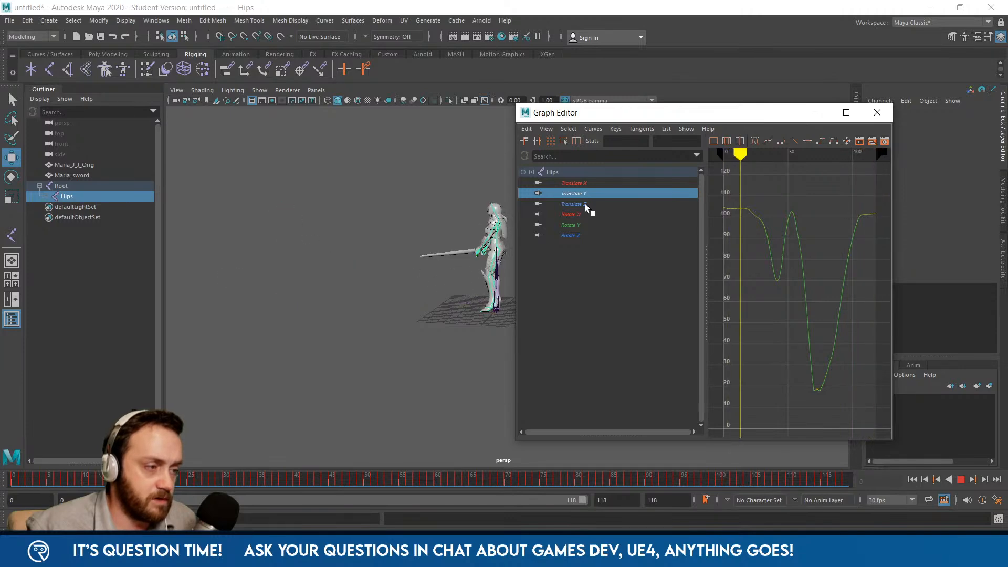
{"action": "left_click", "coordinate": [583, 204]}
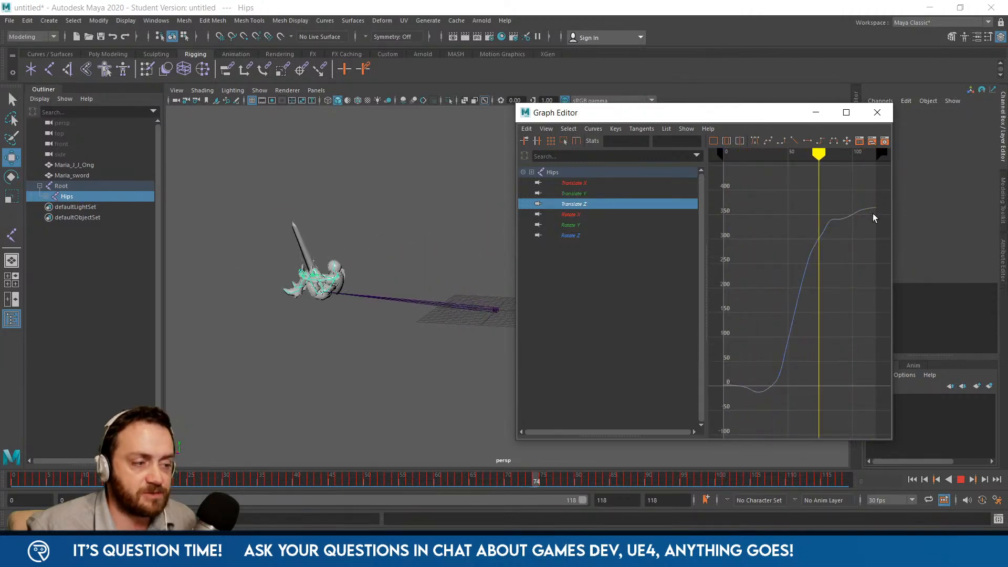
- Select every key on the Hips joint's Translate Z curve and continue saving the scene as a Student Version file
{"action": "left_click_drag", "start_coordinate": [881, 196], "coordinate": [800, 271]}
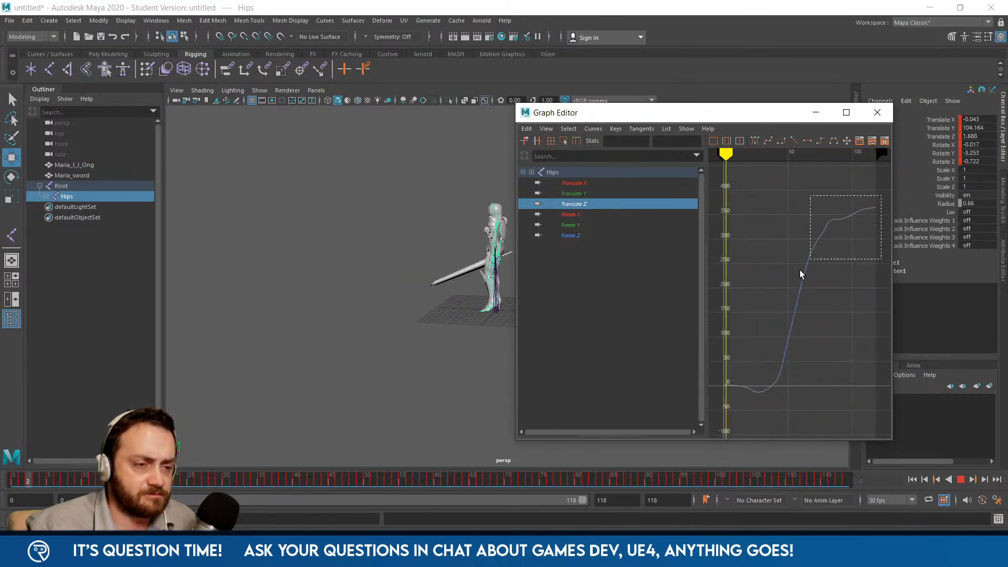
{"action": "left_click_drag", "start_coordinate": [708, 417], "coordinate": [710, 419]}
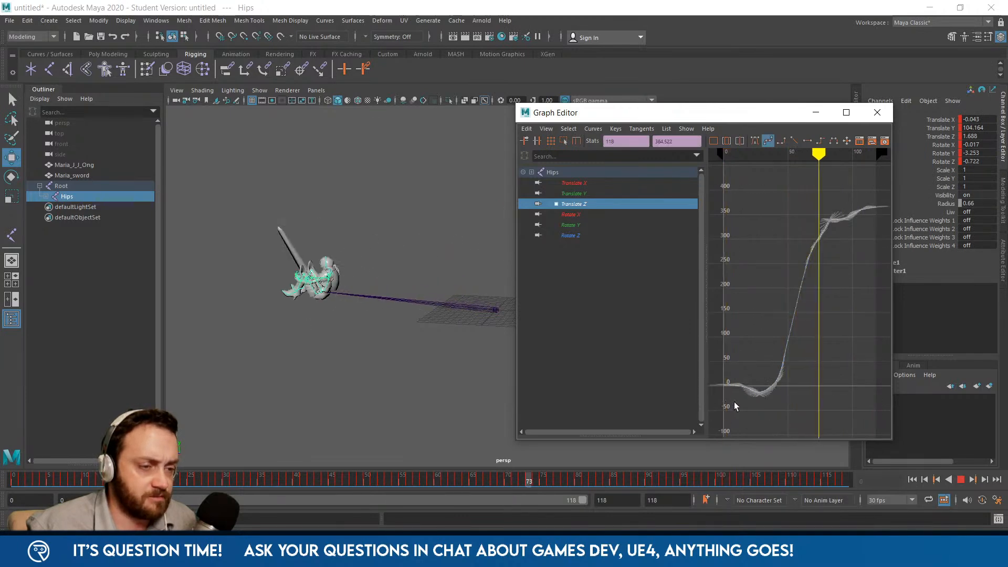
{"action": "key", "text": "ctrl+s"}
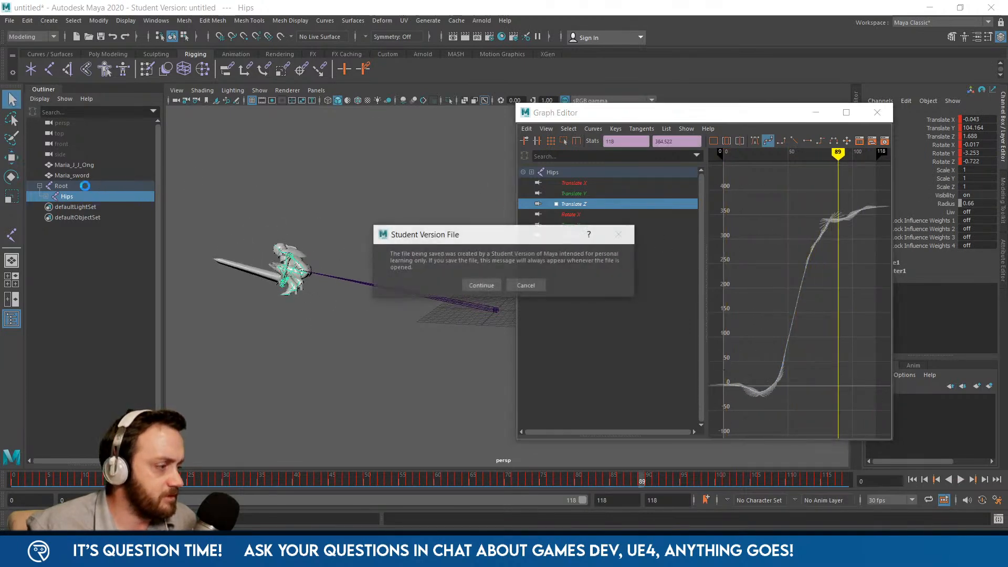
{"action": "left_click", "coordinate": [481, 285]}
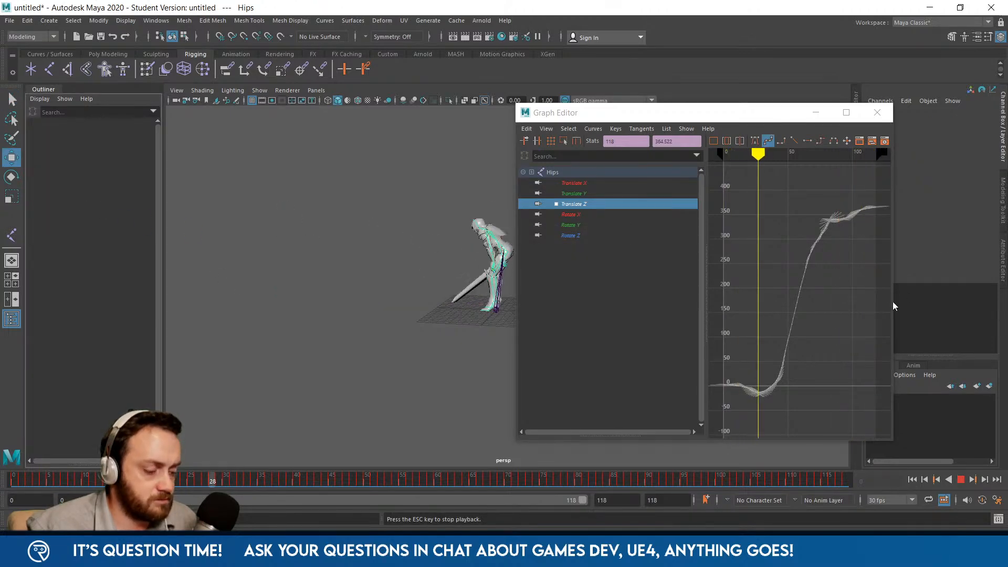
- Copy all Hips Translate Z keys, paste them onto the Root joint at frame 0, and play the animation
{"action": "left_click_drag", "start_coordinate": [889, 190], "coordinate": [705, 425]}
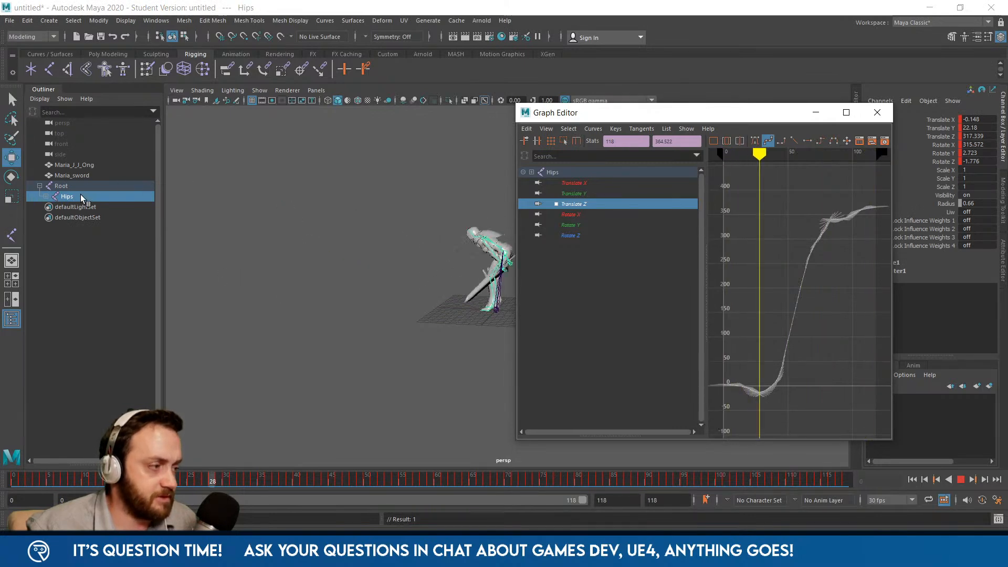
{"action": "left_click", "coordinate": [61, 186]}
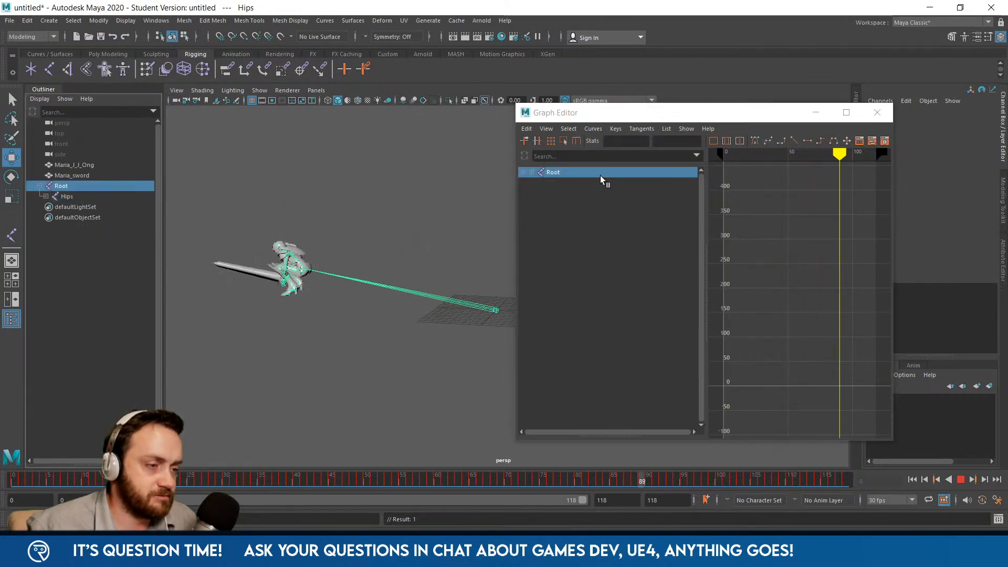
{"action": "left_click", "coordinate": [960, 480]}
{"action": "key", "text": "alt+shift+v"}
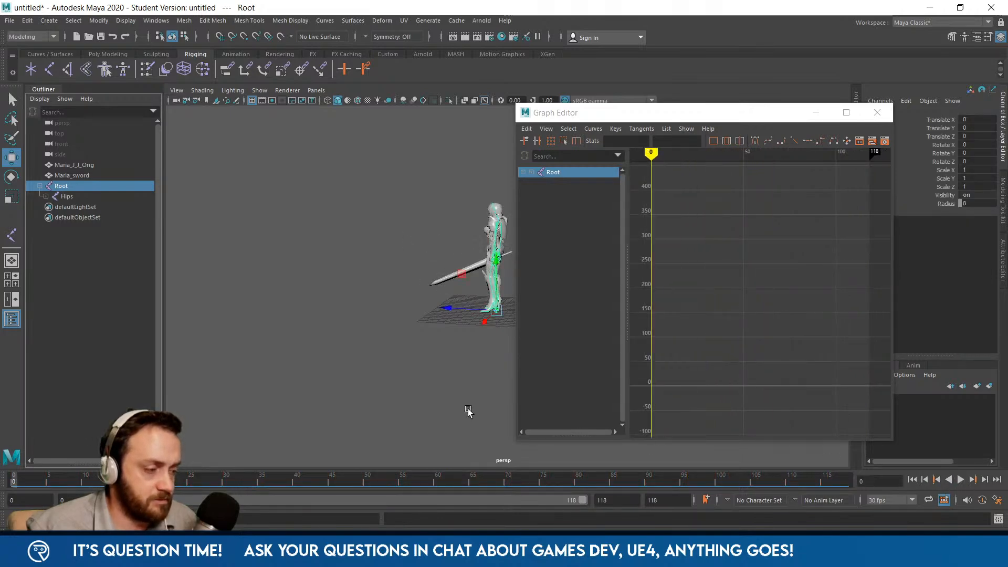
{"action": "key", "text": "ctrl+v"}
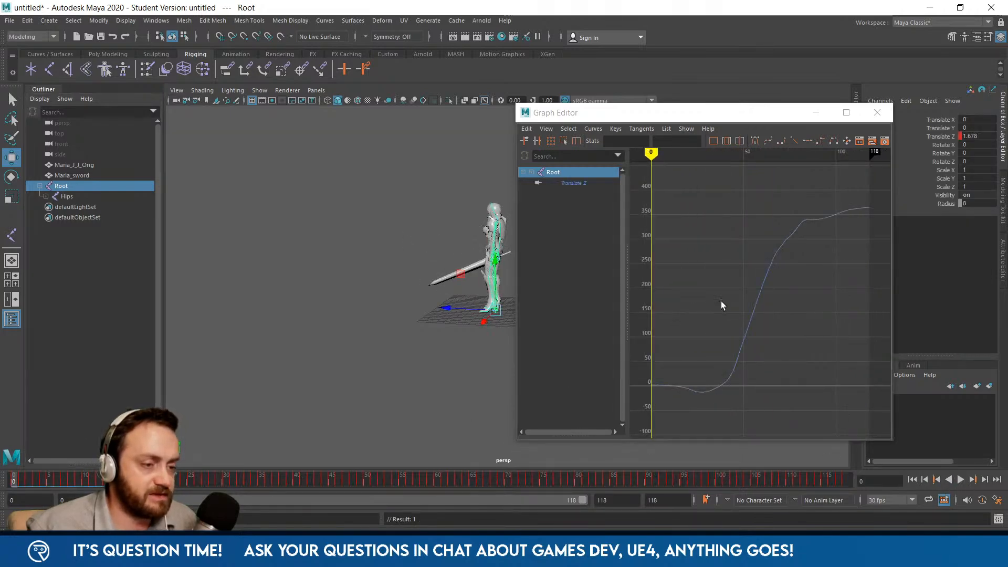
{"action": "left_click", "coordinate": [960, 481]}
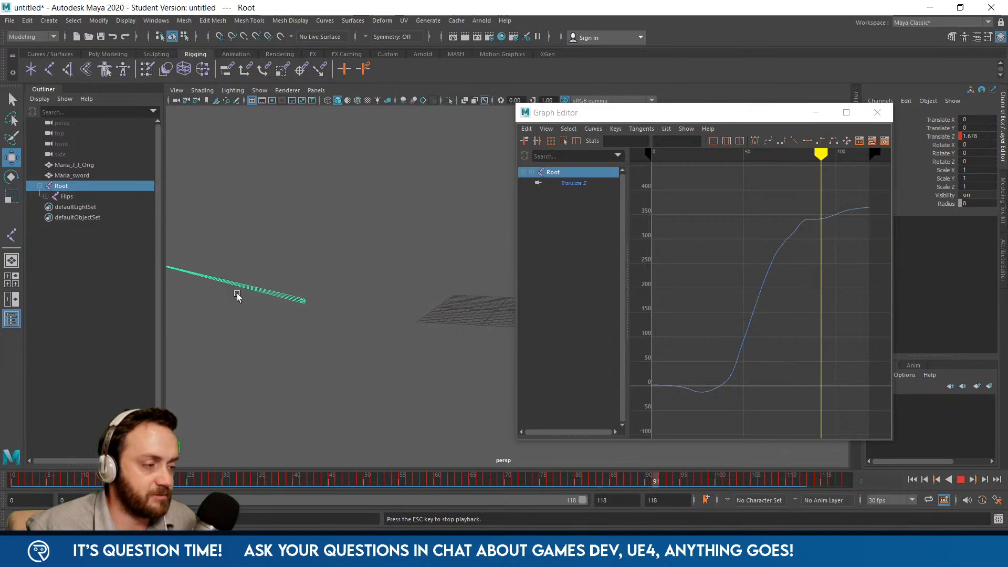
- Set every key on the Hips joint's Translate Z curve to 0 and close the Graph Editor
{"action": "left_click", "coordinate": [67, 197]}
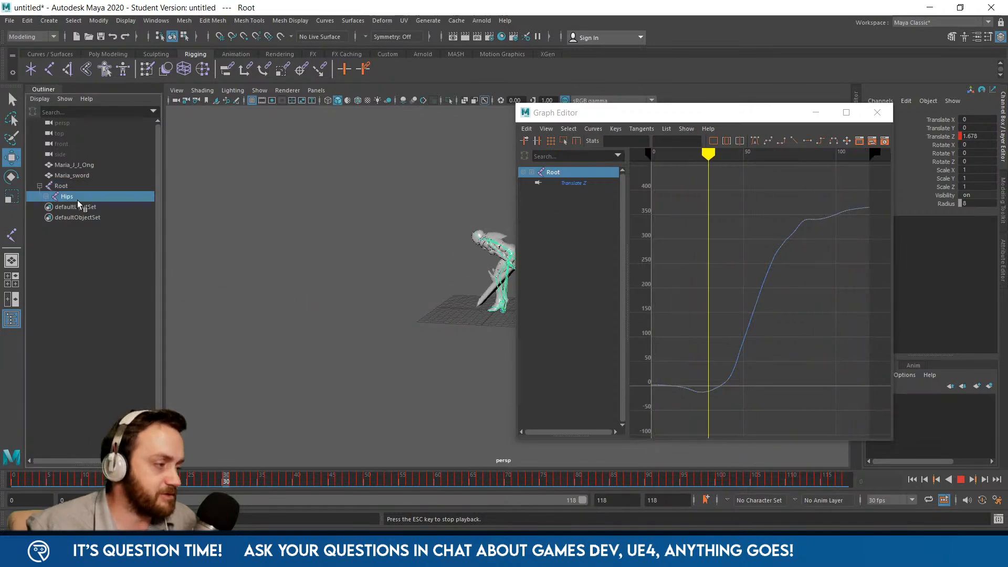
{"action": "left_click", "coordinate": [583, 205]}
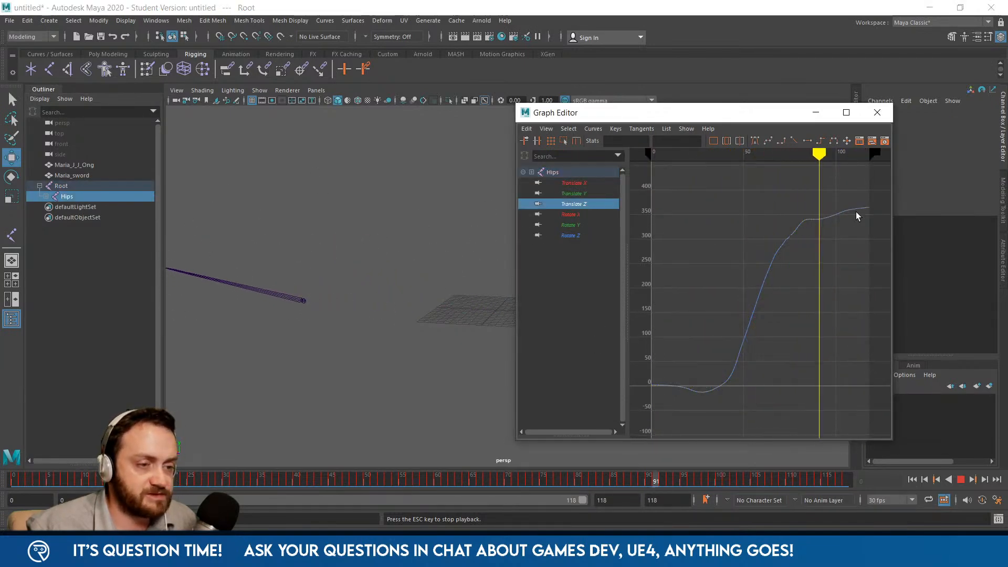
{"action": "left_click", "coordinate": [873, 204]}
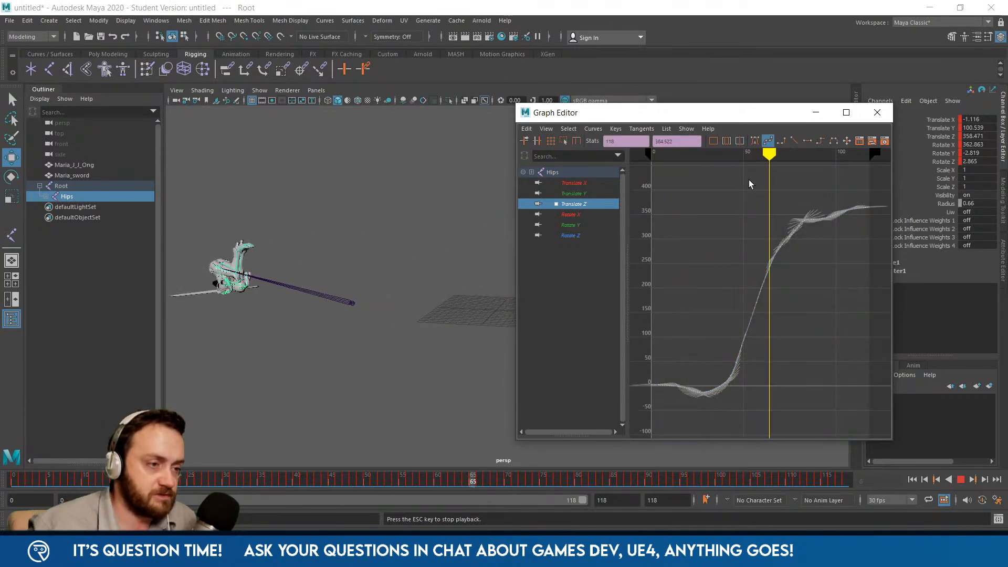
{"action": "double_click", "coordinate": [685, 142]}
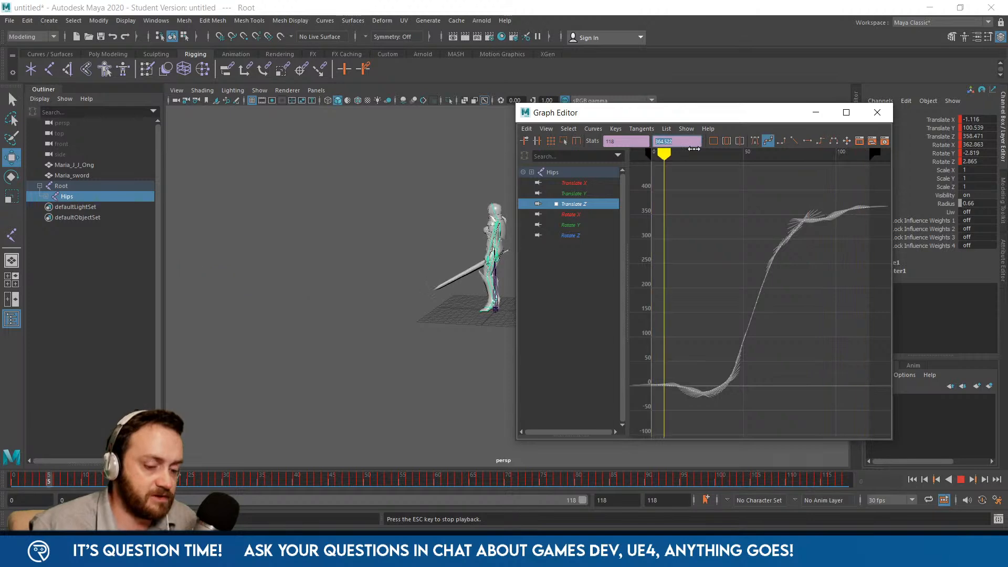
{"action": "type", "text": "0"}
{"action": "key", "text": "Return"}
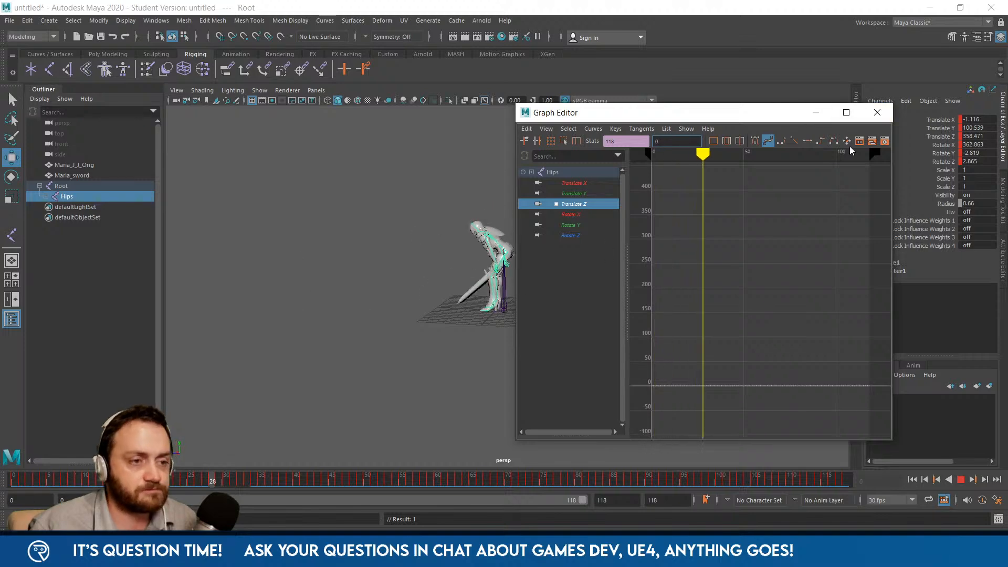
{"action": "left_click", "coordinate": [877, 113]}
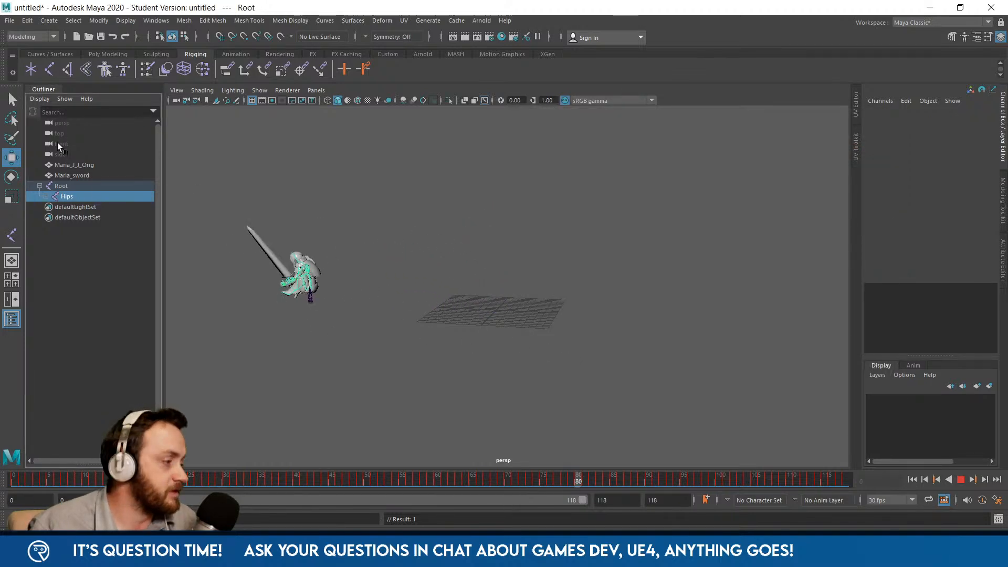
{"action": "key", "text": "Up"}
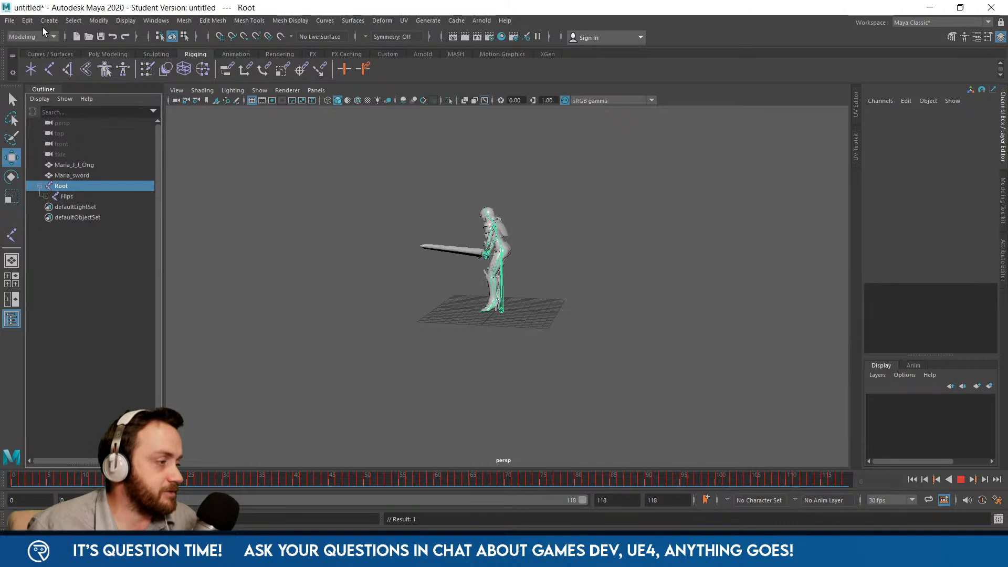
{"action": "left_click", "coordinate": [9, 20]}
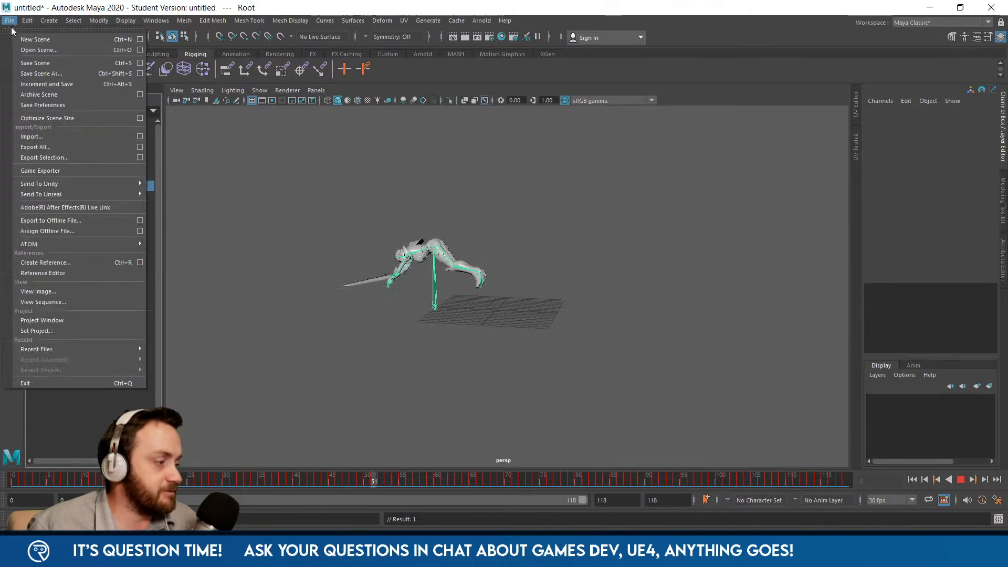
{"action": "left_click", "coordinate": [49, 160]}
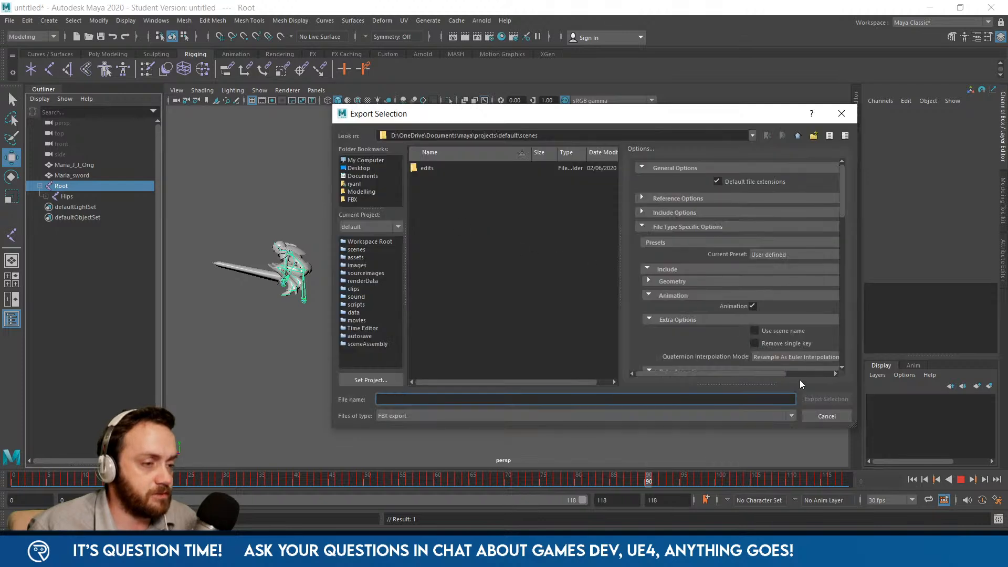
{"action": "left_click", "coordinate": [826, 415]}
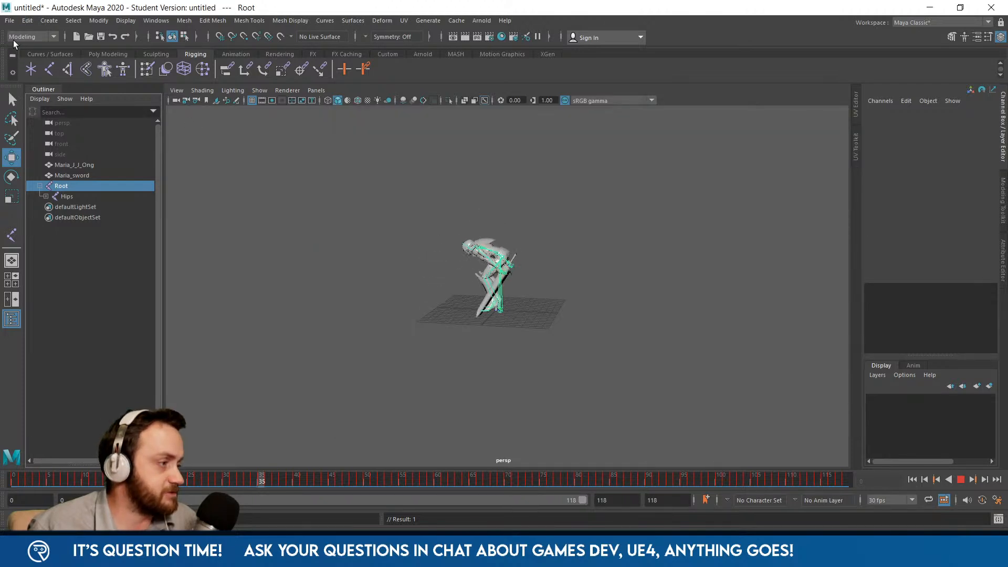
- Export the entire scene to the Desktop as an FBX file named fixedRoot and dismiss the export warnings
{"action": "left_click", "coordinate": [9, 20]}
{"action": "left_click", "coordinate": [41, 148]}
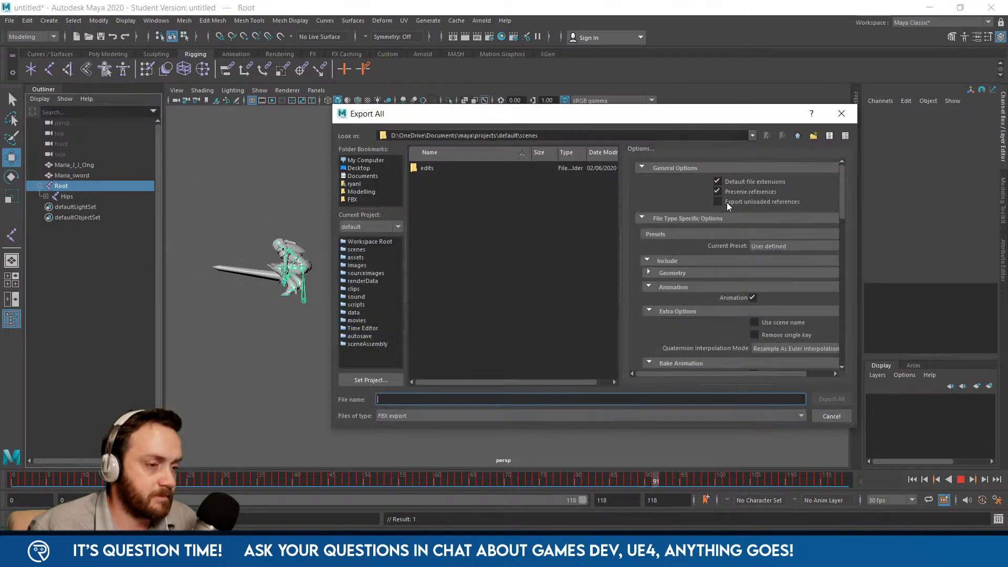
{"action": "left_click", "coordinate": [357, 169]}
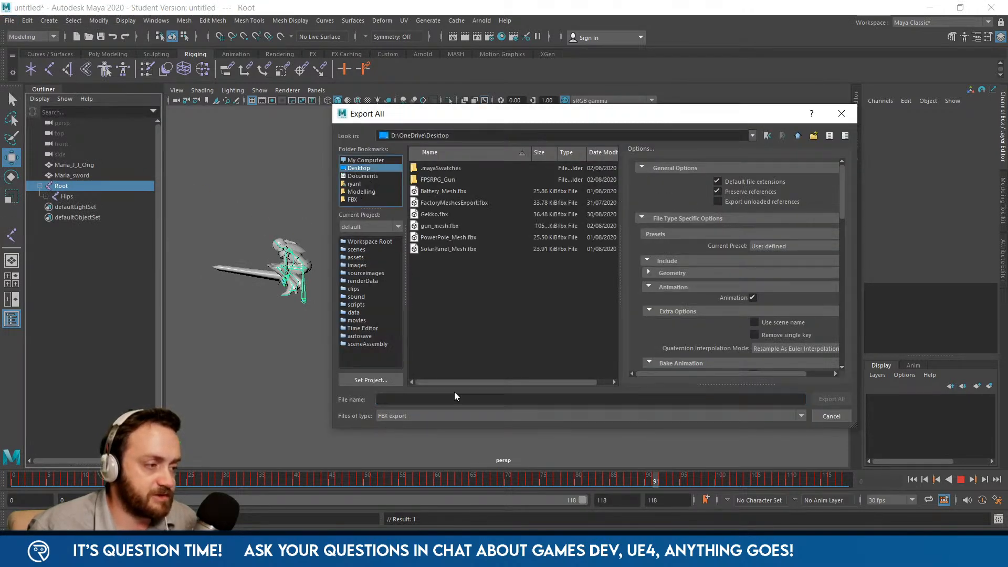
{"action": "left_click", "coordinate": [454, 398]}
{"action": "type", "text": "fixed"}
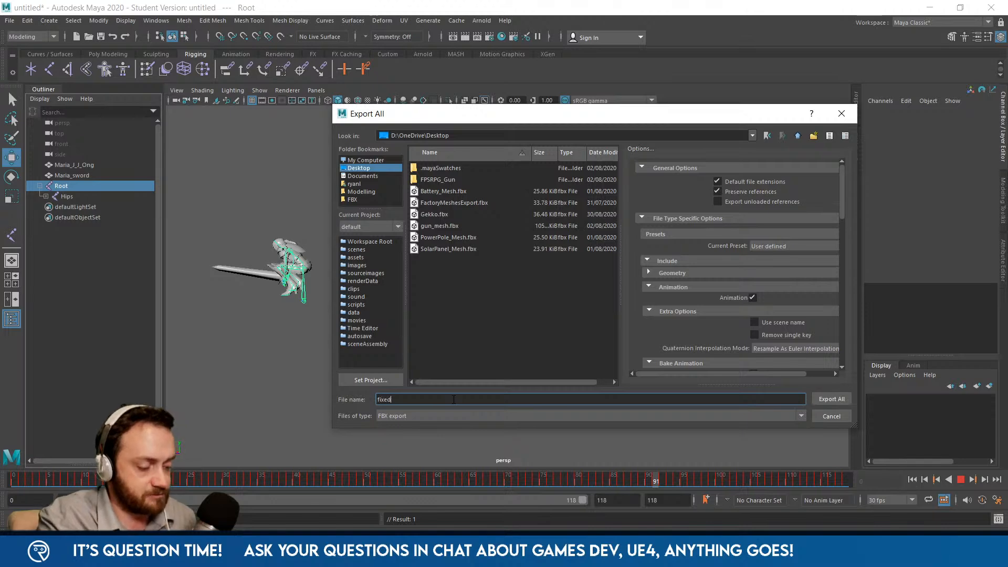
{"action": "type", "text": "Root"}
{"action": "key", "text": "Return"}
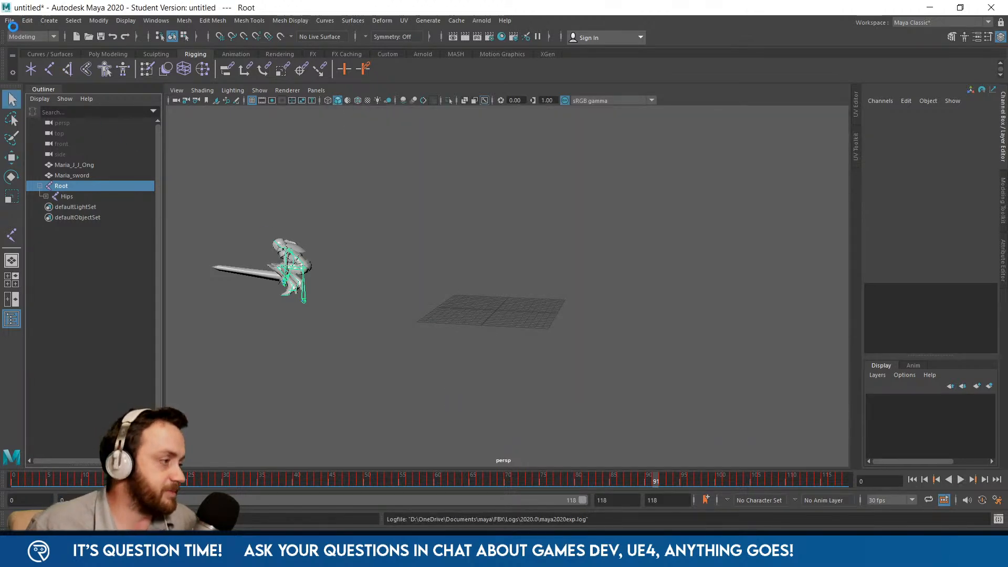
{"action": "left_click", "coordinate": [583, 192]}
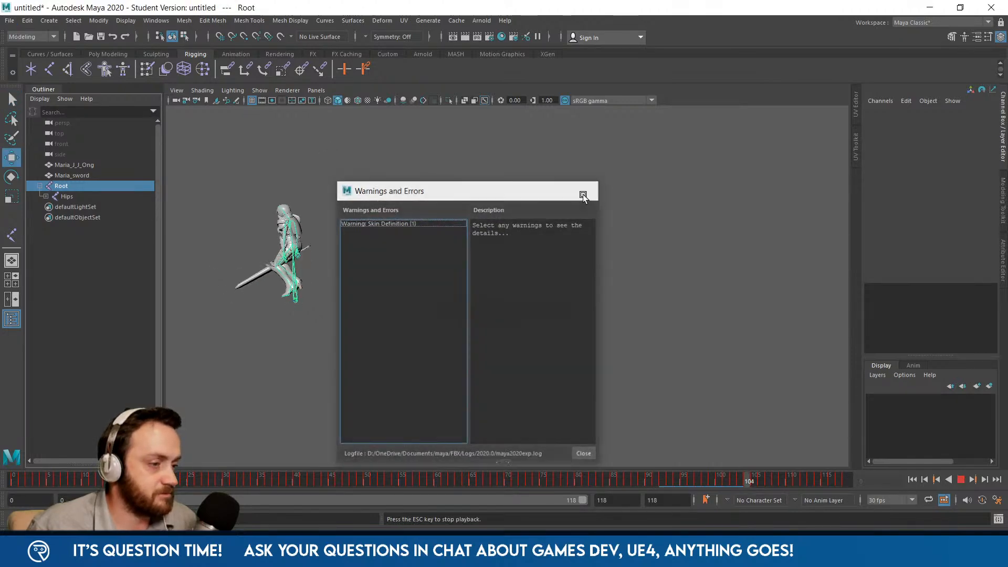
- Examine the Bake Animation settings in the Export All options for fixedRoot.fbx, leaving without exporting
{"action": "left_click", "coordinate": [10, 20]}
{"action": "key", "text": "Escape"}
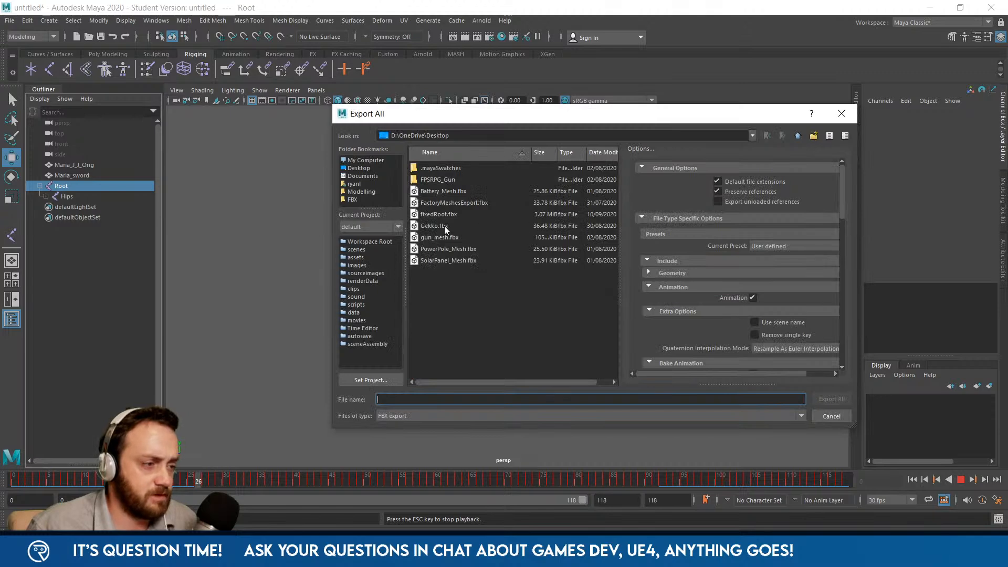
{"action": "left_click", "coordinate": [440, 215]}
{"action": "scroll", "coordinate": [724, 295], "scroll_direction": "down", "scroll_amount": 2}
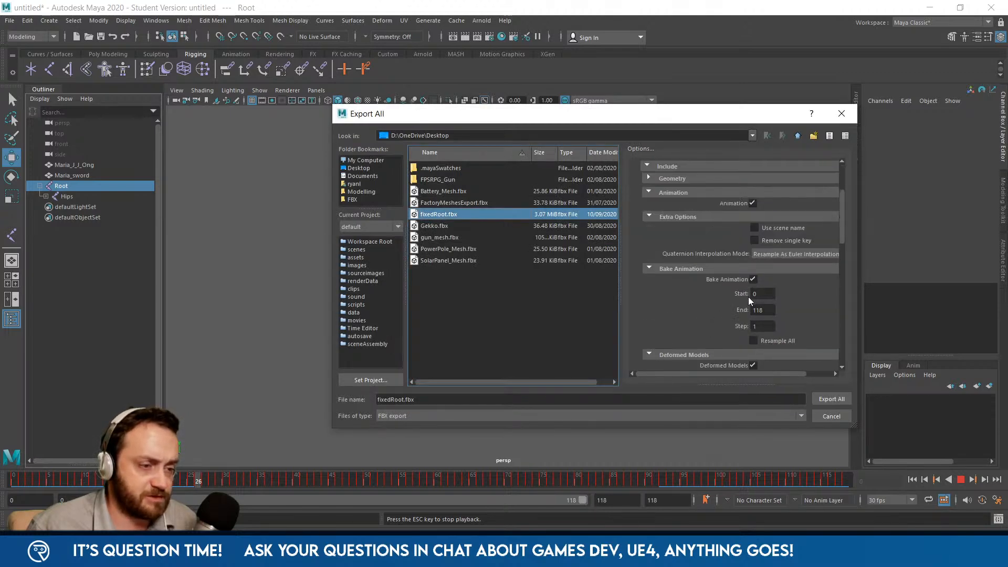
{"action": "left_click", "coordinate": [824, 416]}
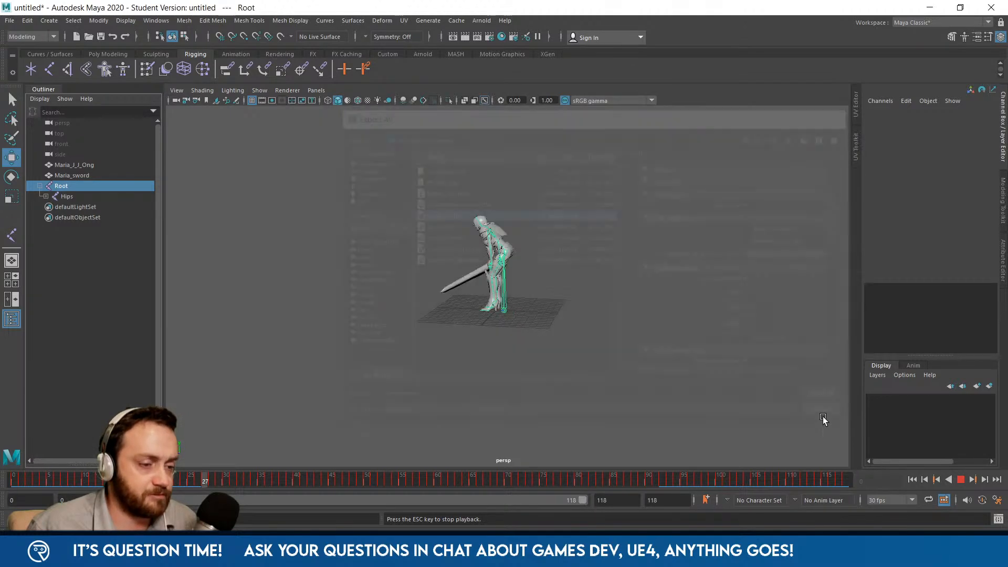
- Switch to Unreal Engine and close the asset editor window, discarding the changes to the M_Brick_Clay_New material
{"action": "left_click", "coordinate": [939, 7]}
{"action": "left_click", "coordinate": [415, 499]}
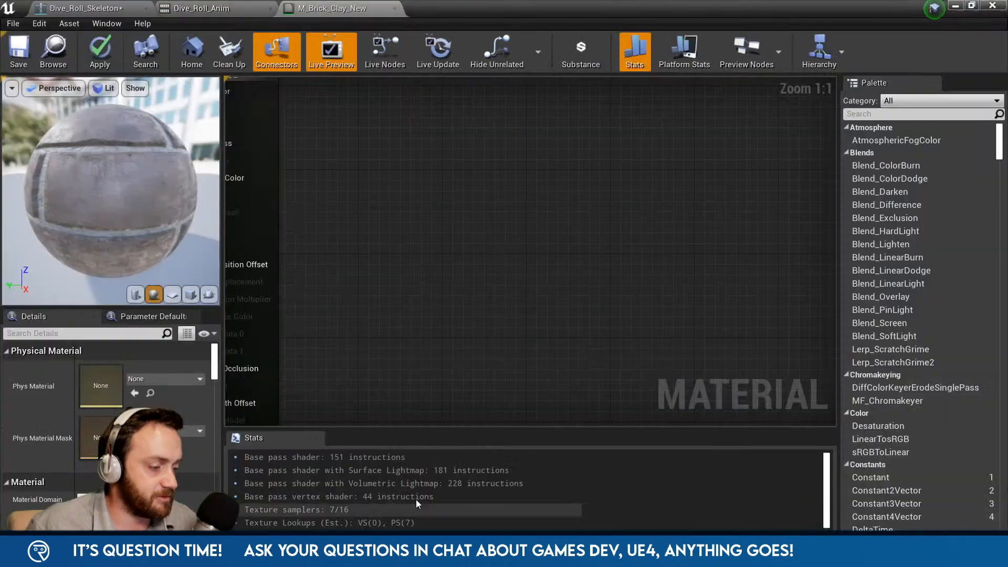
{"action": "left_click", "coordinate": [992, 6]}
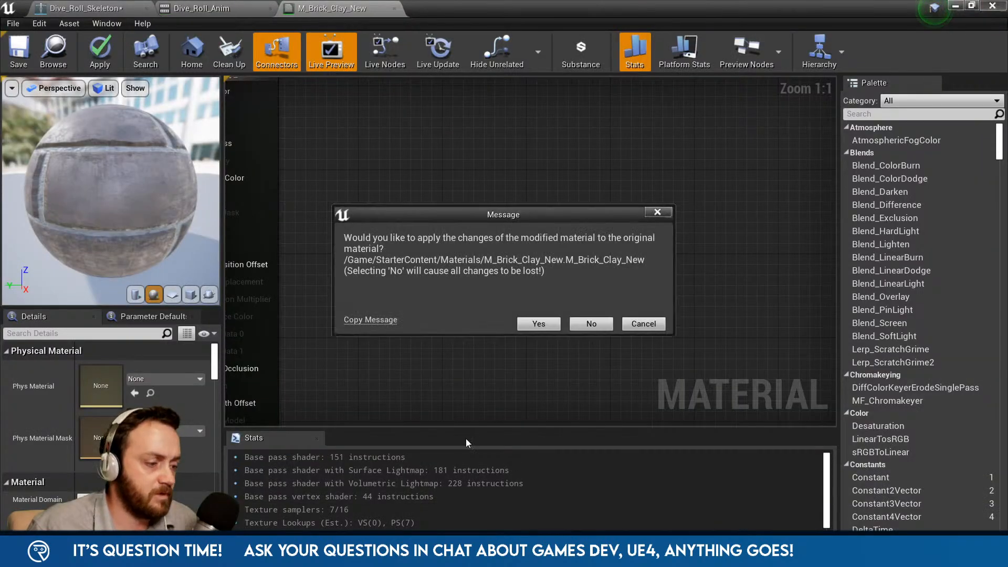
{"action": "left_click", "coordinate": [581, 322]}
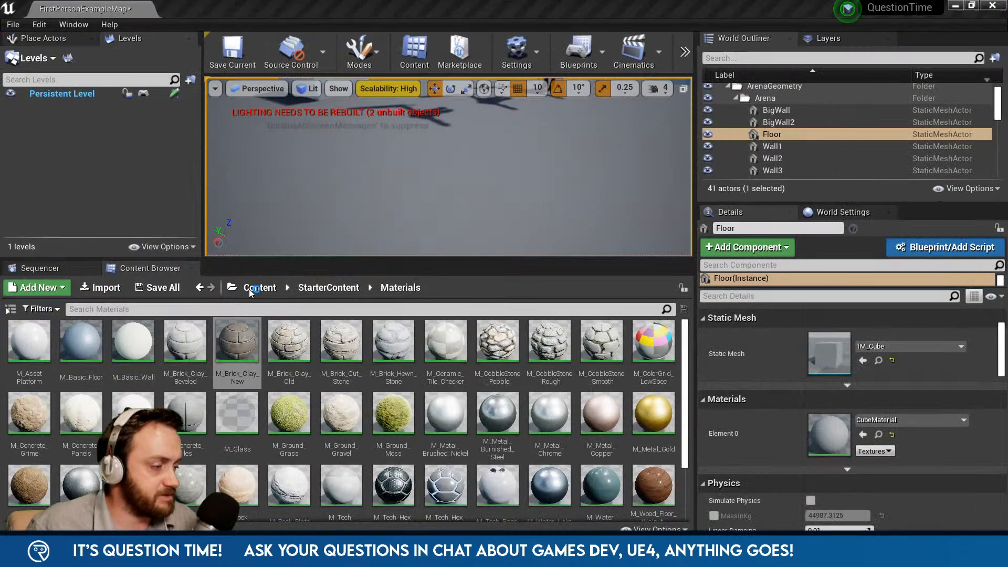
- Force delete all assets from Dive_Roll through maria_specular in the Content folder
{"action": "left_click", "coordinate": [265, 290]}
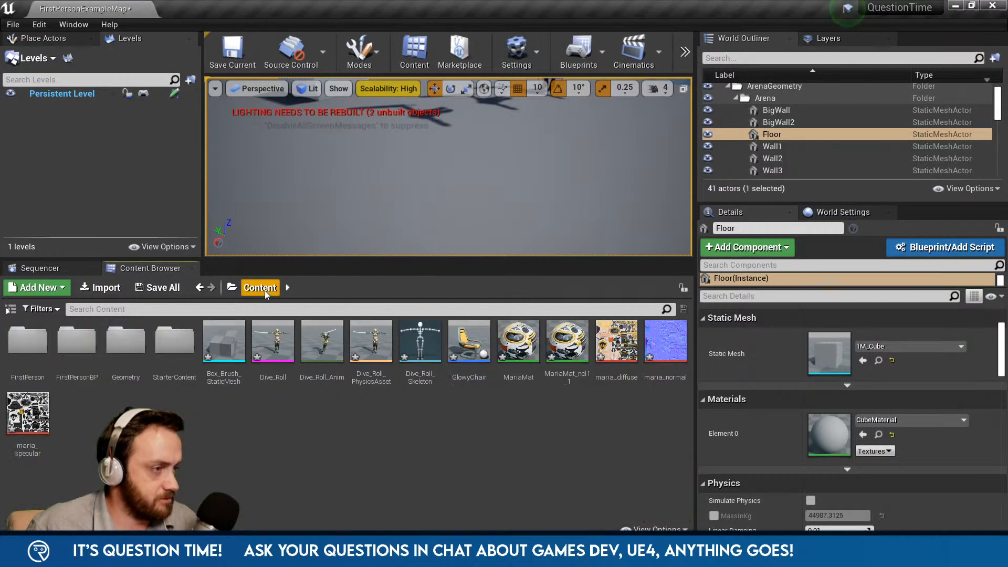
{"action": "left_click", "coordinate": [273, 346]}
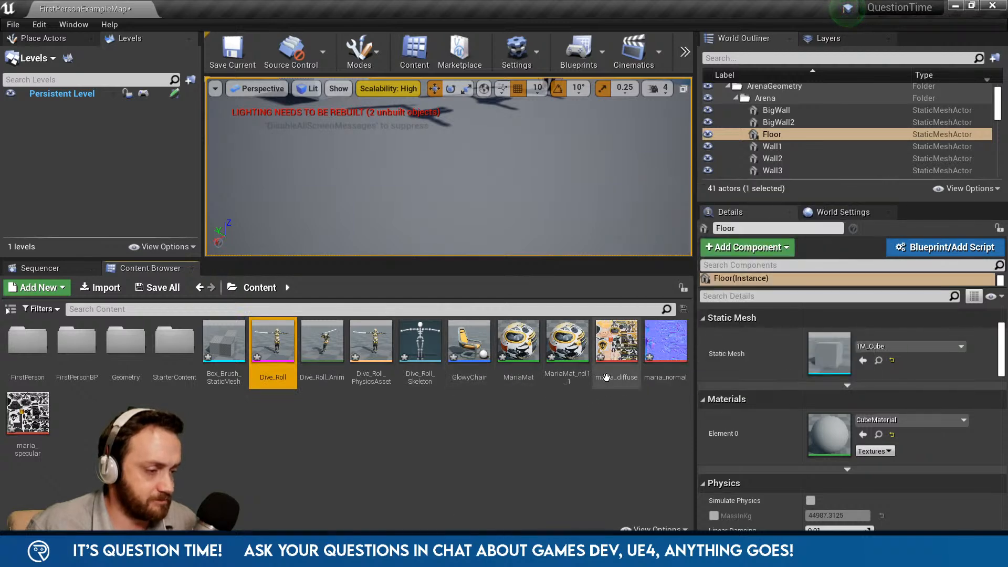
{"action": "left_click", "coordinate": [28, 415], "text": "shift"}
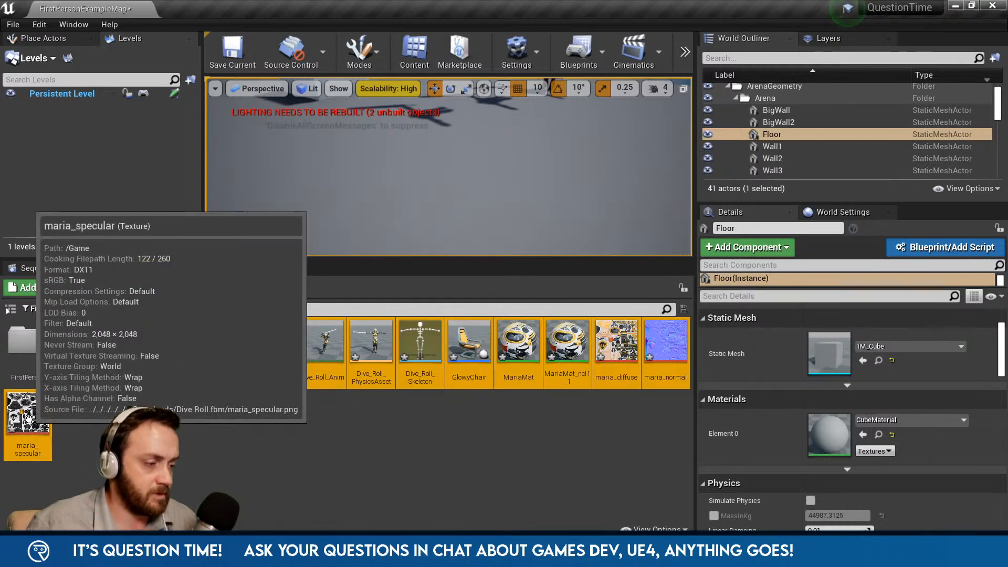
{"action": "key", "text": "Delete"}
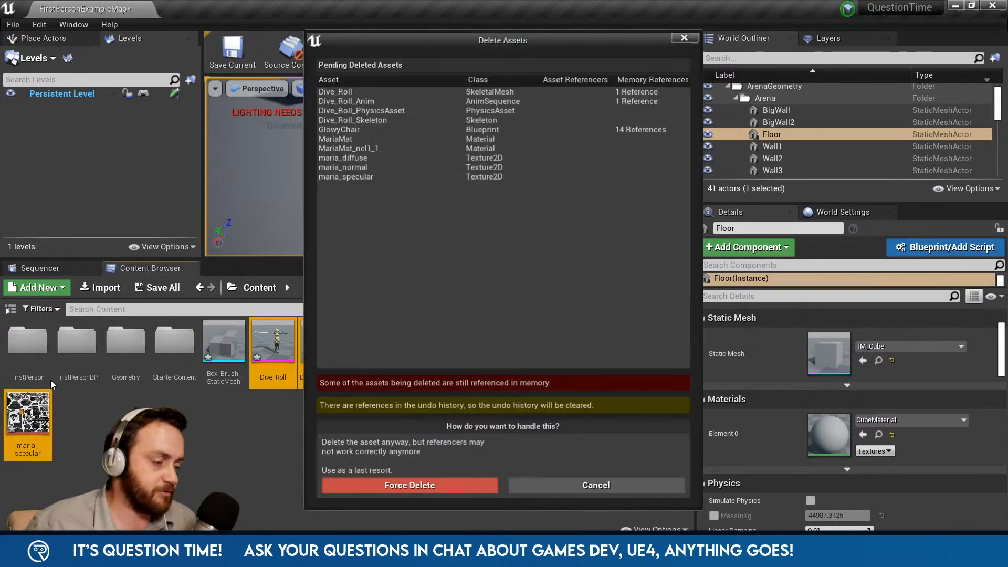
{"action": "left_click", "coordinate": [424, 485]}
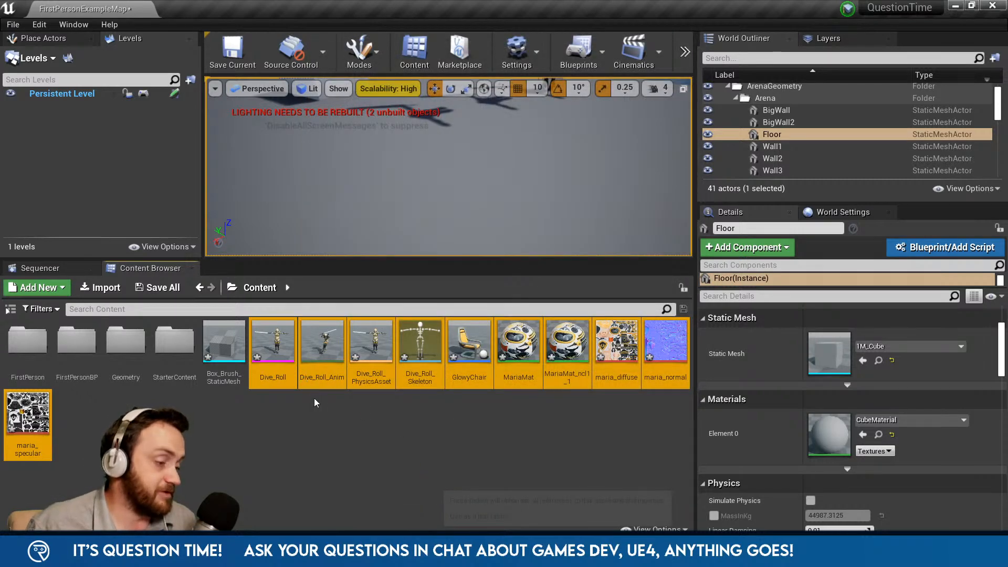
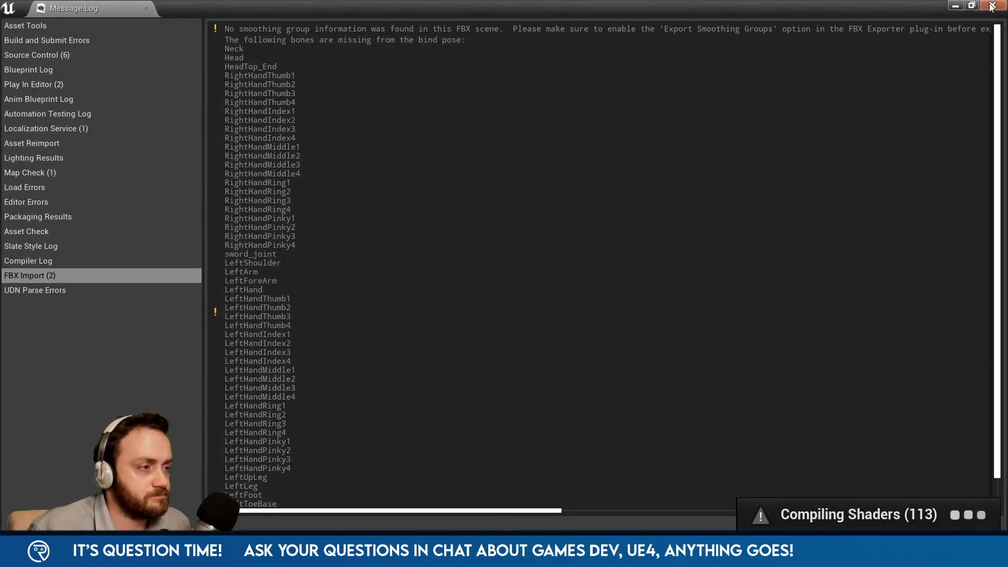
- Close the FBX import log, open the fixedRoot_Anim animation and examine its root movement from the side
{"action": "left_click", "coordinate": [992, 5]}
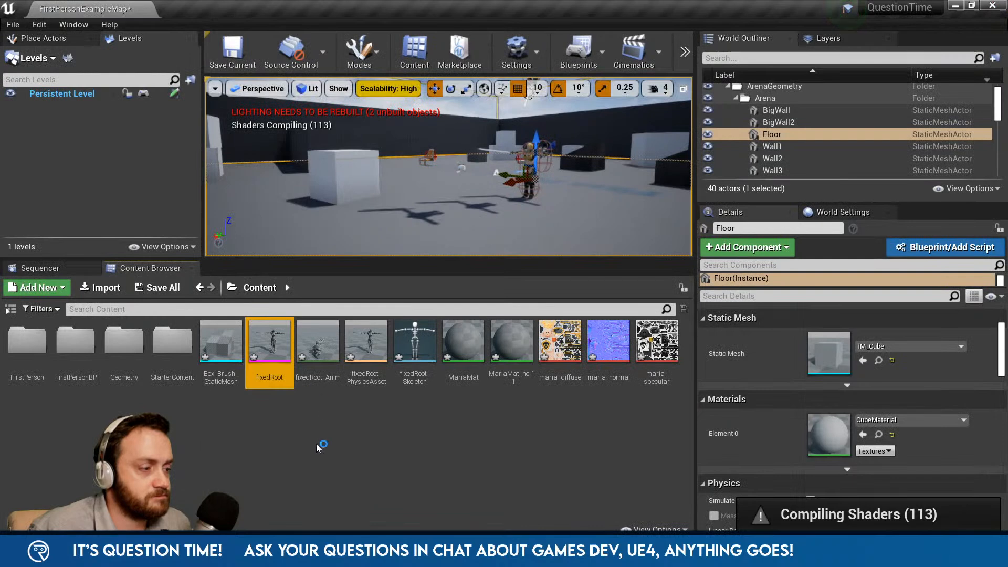
{"action": "left_click", "coordinate": [341, 423]}
{"action": "double_click", "coordinate": [320, 340]}
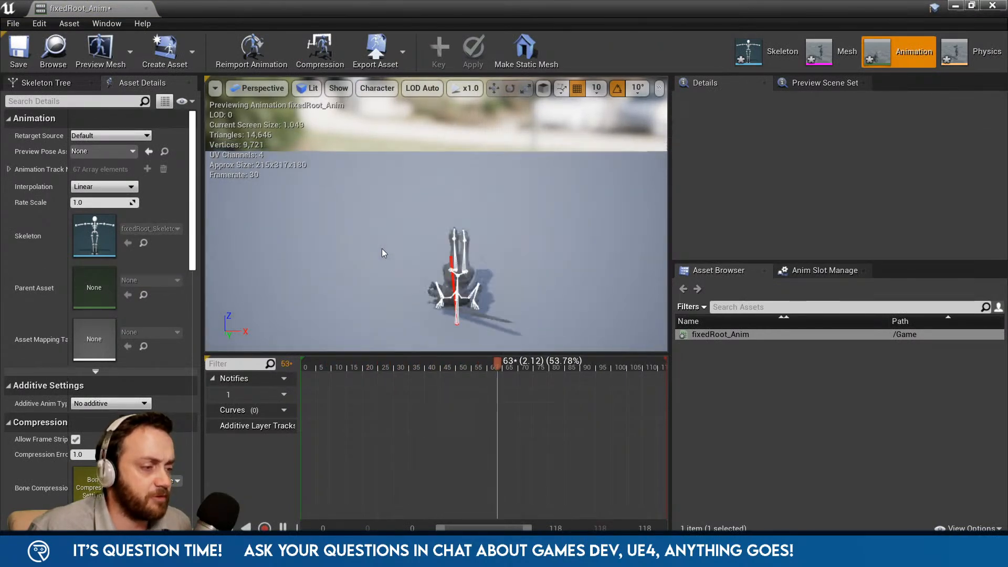
{"action": "left_click_drag", "start_coordinate": [364, 273], "coordinate": [556, 244], "text": "alt"}
{"action": "left_click_drag", "start_coordinate": [485, 255], "coordinate": [506, 254], "text": "alt"}
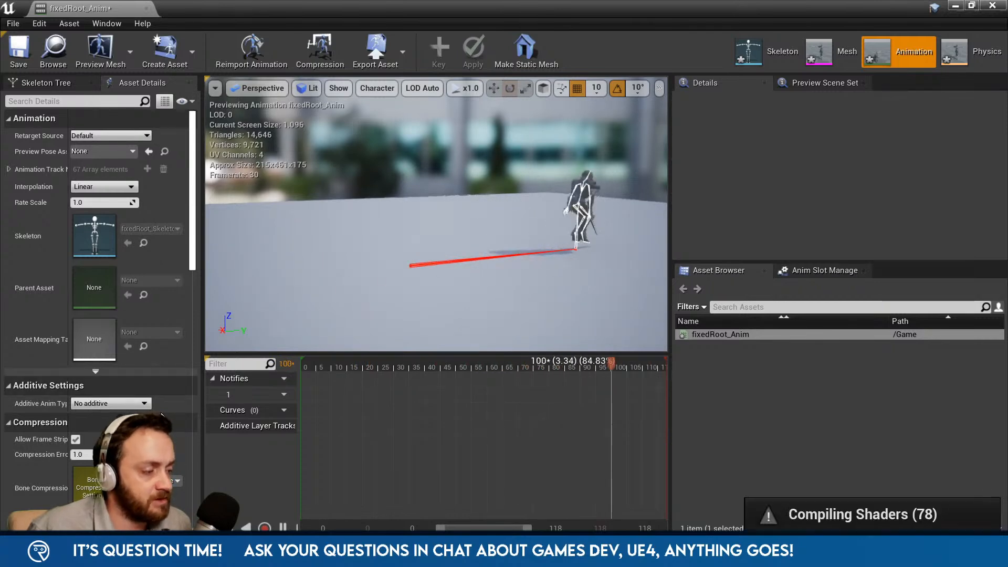
- Enable root motion for fixedRoot_Anim and set its Root Motion Root Lock to Anim First Frame
{"action": "scroll", "coordinate": [162, 415], "scroll_direction": "down", "scroll_amount": 4}
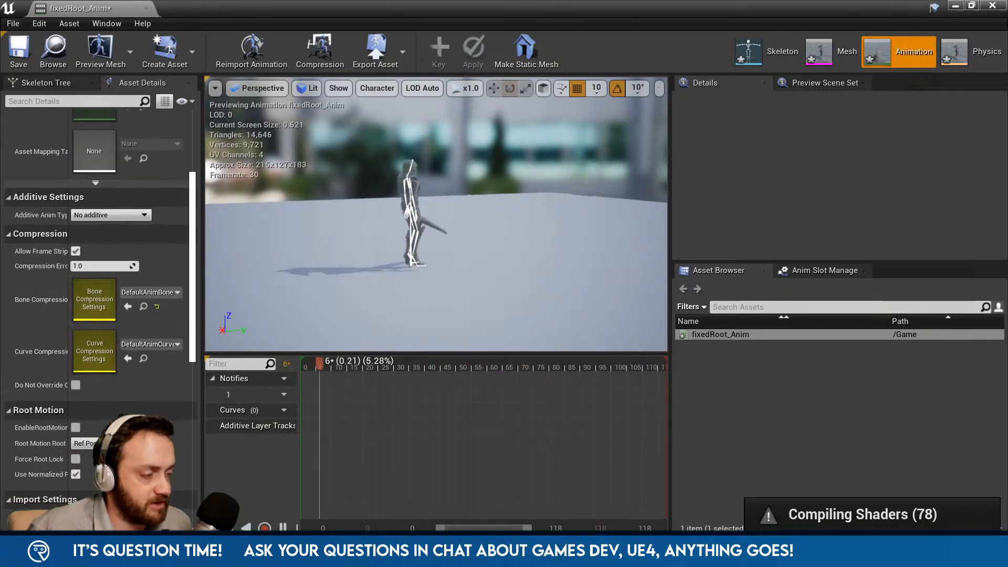
{"action": "scroll", "coordinate": [75, 428], "scroll_direction": "down", "scroll_amount": 1}
{"action": "left_click", "coordinate": [87, 421]}
{"action": "left_click", "coordinate": [75, 406]}
{"action": "left_click", "coordinate": [76, 406]}
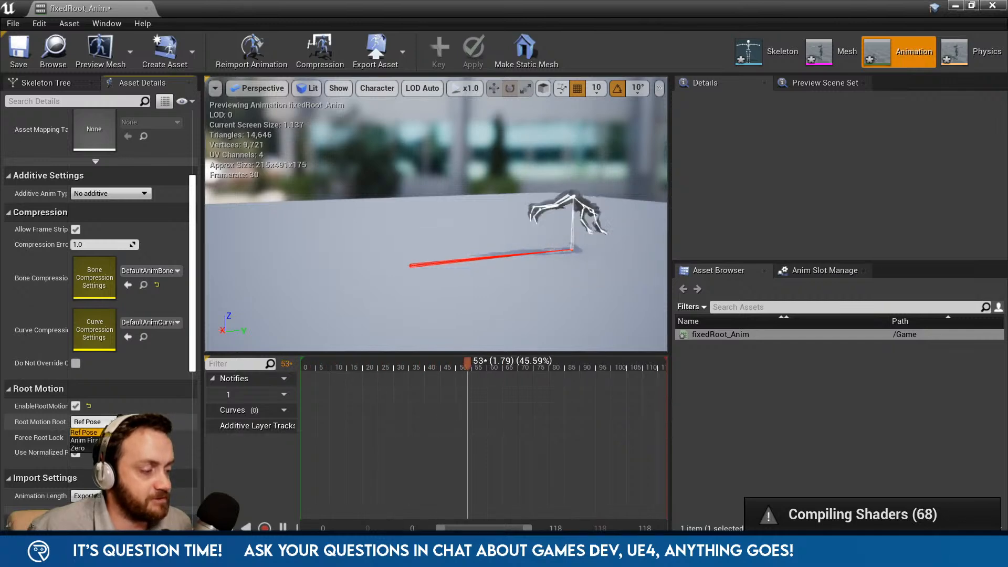
{"action": "left_click", "coordinate": [101, 444]}
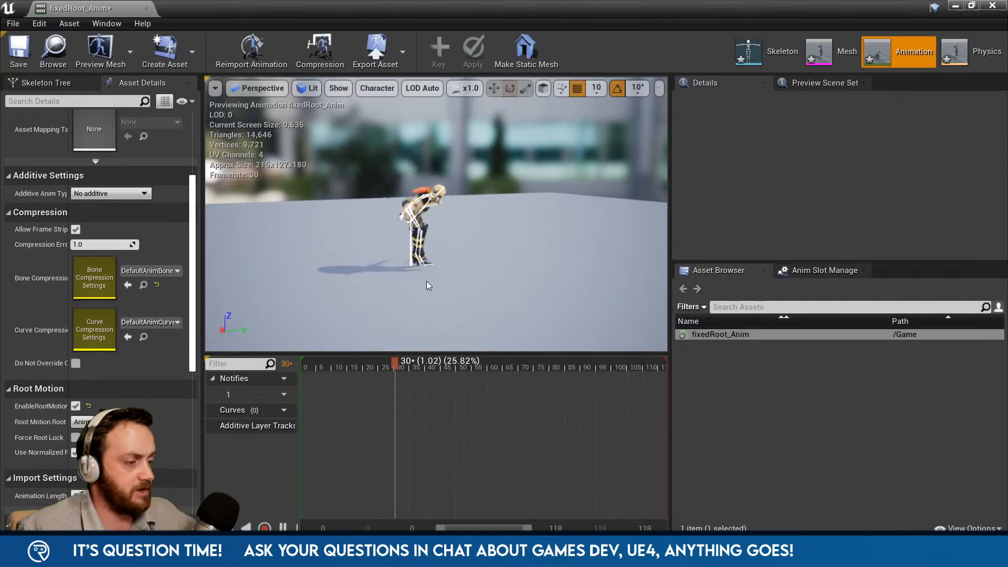
- Set the Root Motion Root Lock to Ref Pose and examine the character's travel from the side
{"action": "left_click", "coordinate": [113, 421]}
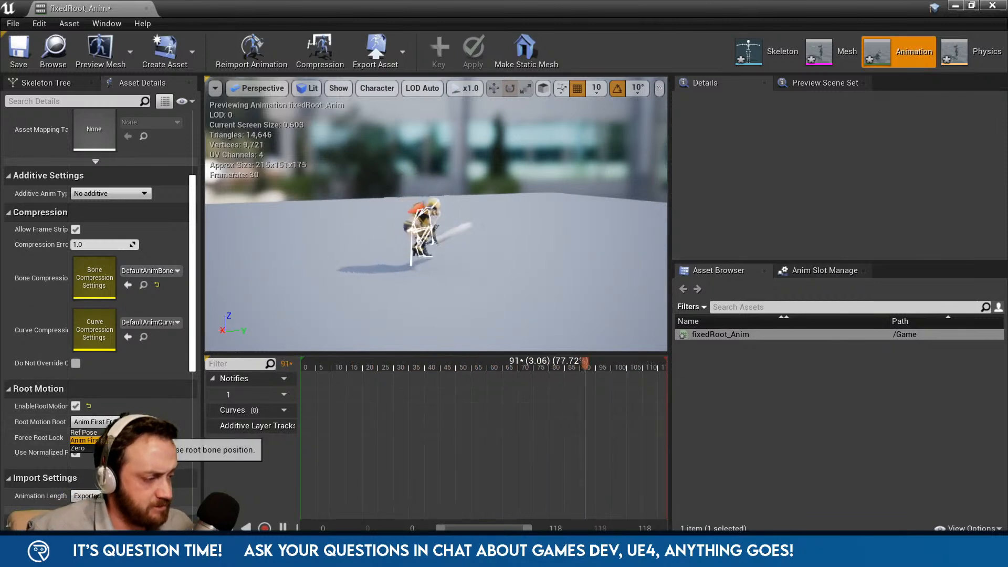
{"action": "left_click", "coordinate": [84, 431]}
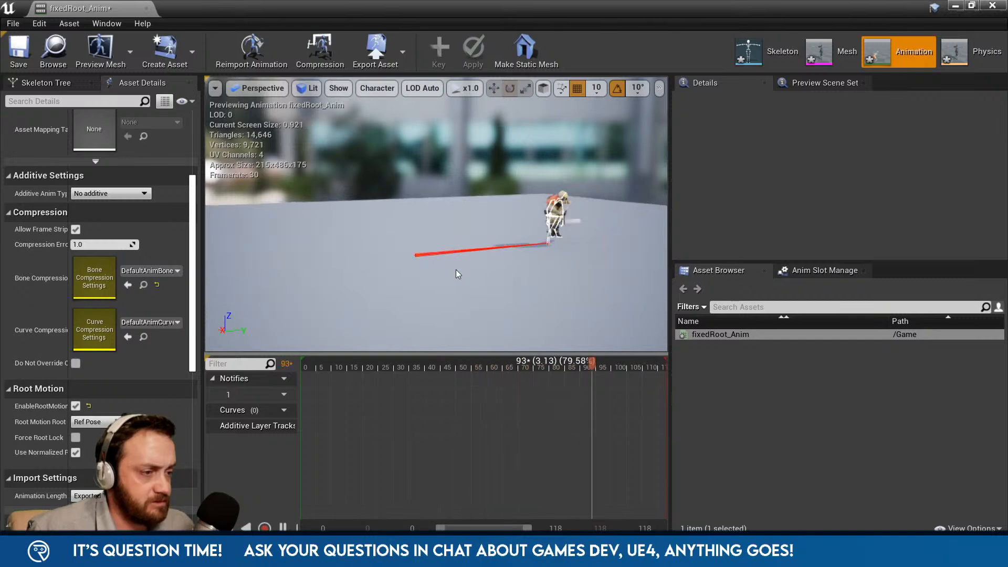
{"action": "scroll", "coordinate": [457, 271], "scroll_direction": "down", "scroll_amount": 3}
{"action": "left_click_drag", "start_coordinate": [460, 269], "coordinate": [380, 272], "text": "alt"}
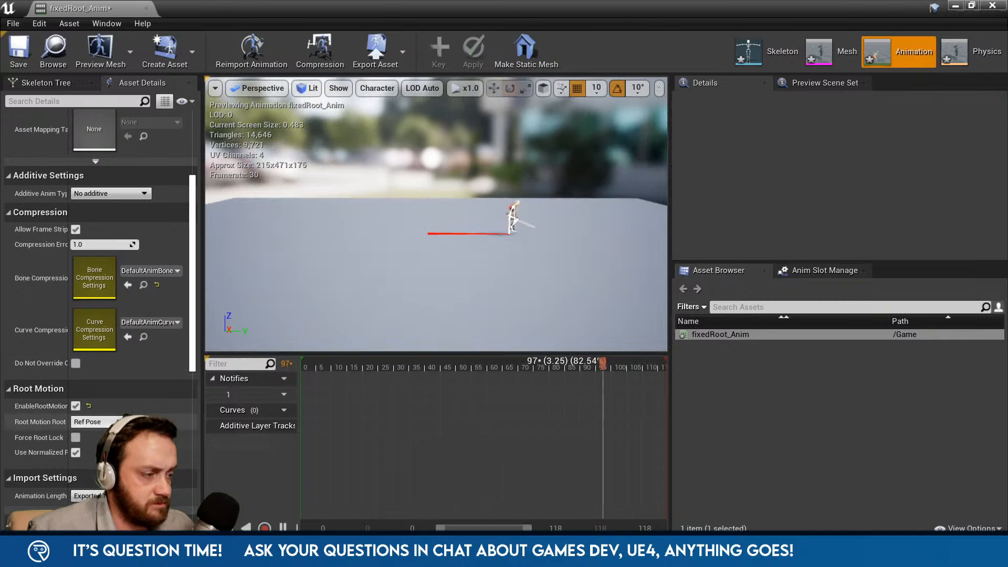
- Set the Root Motion Root Lock to Anim First Frame, save fixedRoot_Anim and close its editor
{"action": "left_click", "coordinate": [92, 421]}
{"action": "left_click", "coordinate": [89, 441]}
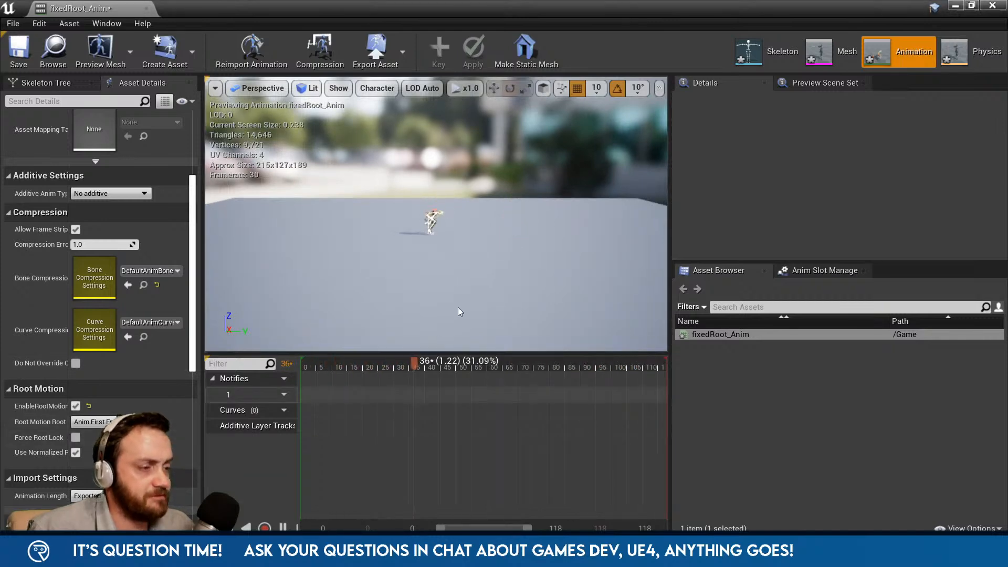
{"action": "left_click", "coordinate": [9, 61]}
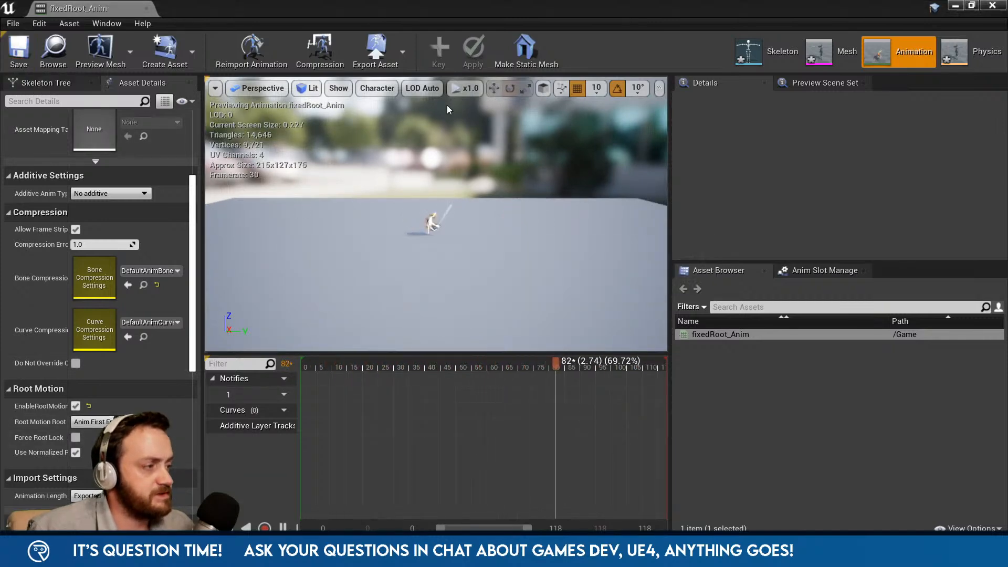
{"action": "left_click", "coordinate": [993, 6]}
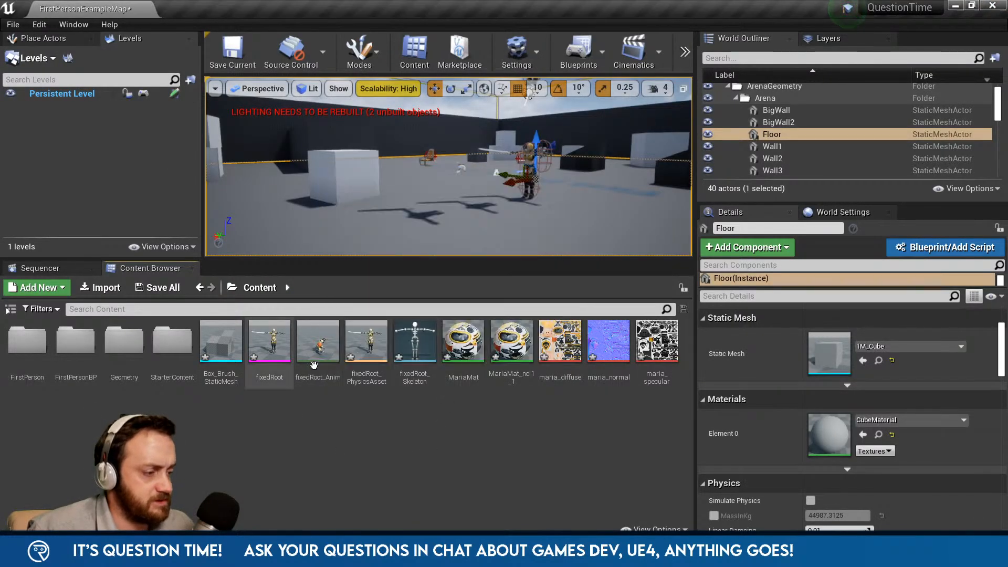
- Place the fixedRoot_Anim animation in the level on the floor beside the NewBlueprint2 character
{"action": "key", "text": "d"}
{"action": "right_click_drag", "start_coordinate": [521, 216], "coordinate": [420, 226]}
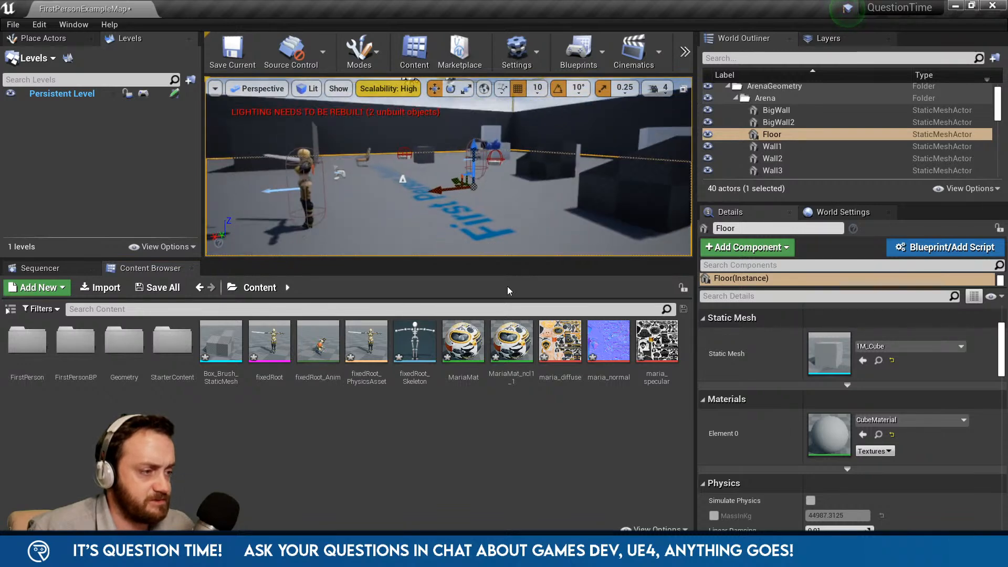
{"action": "left_click", "coordinate": [302, 173]}
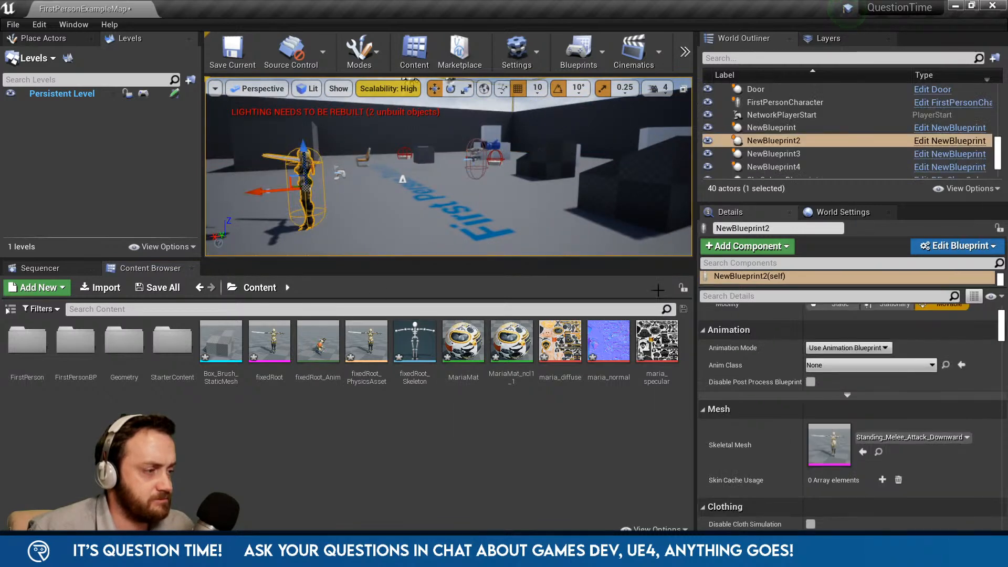
{"action": "mouse_move", "coordinate": [301, 345]}
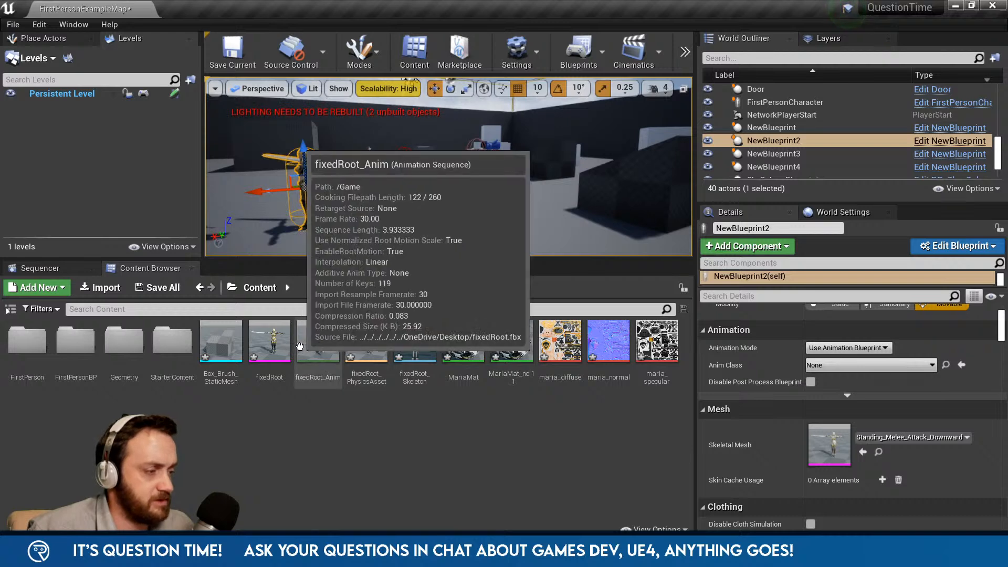
{"action": "left_click_drag", "start_coordinate": [301, 346], "coordinate": [417, 214]}
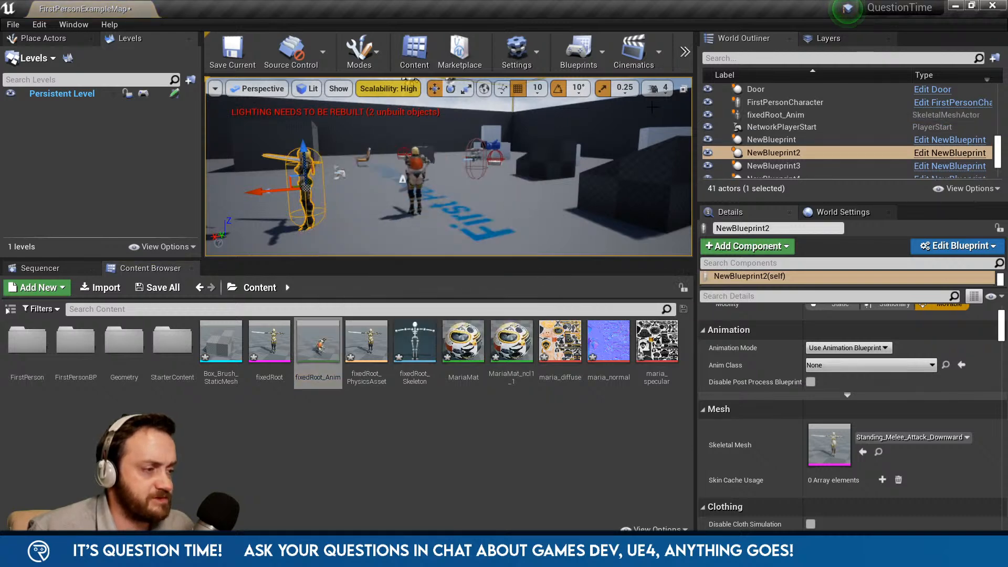
{"action": "left_click", "coordinate": [684, 64]}
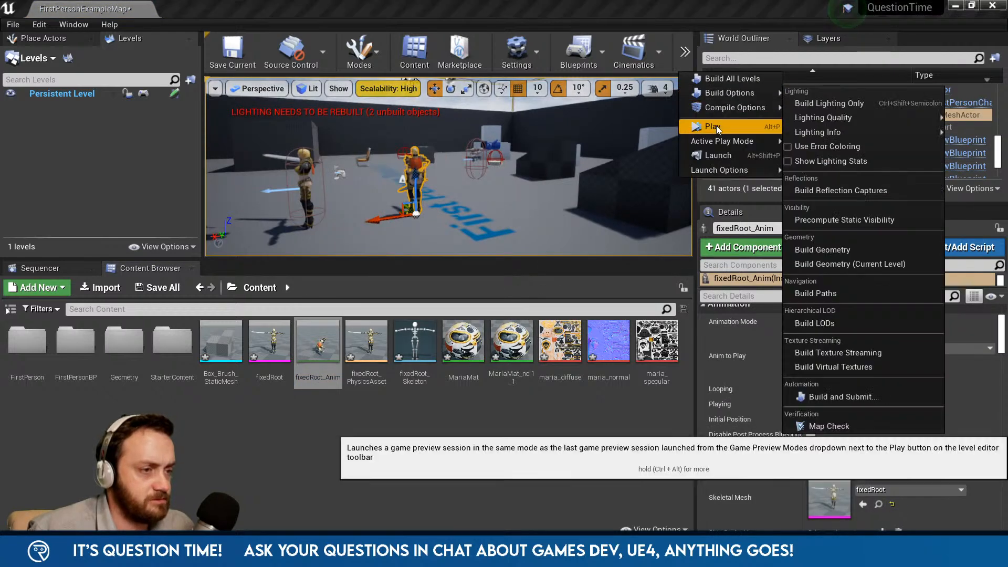
{"action": "left_click", "coordinate": [307, 452]}
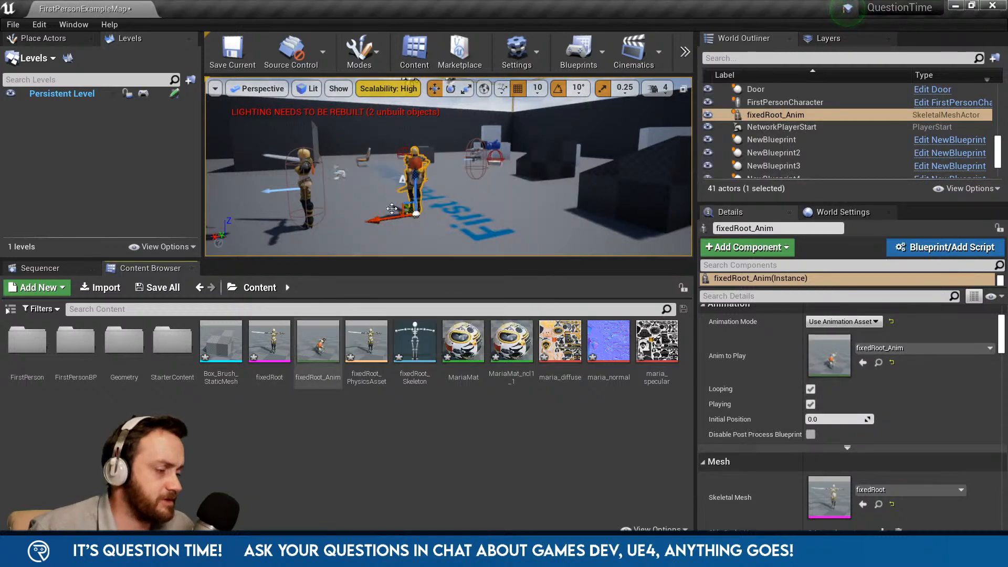
{"action": "right_click", "coordinate": [333, 434]}
- Open NewBlueprint2's blueprint for editing, assign fixedRoot as the Mesh component's skeletal mesh and preview the character
{"action": "left_click", "coordinate": [306, 169]}
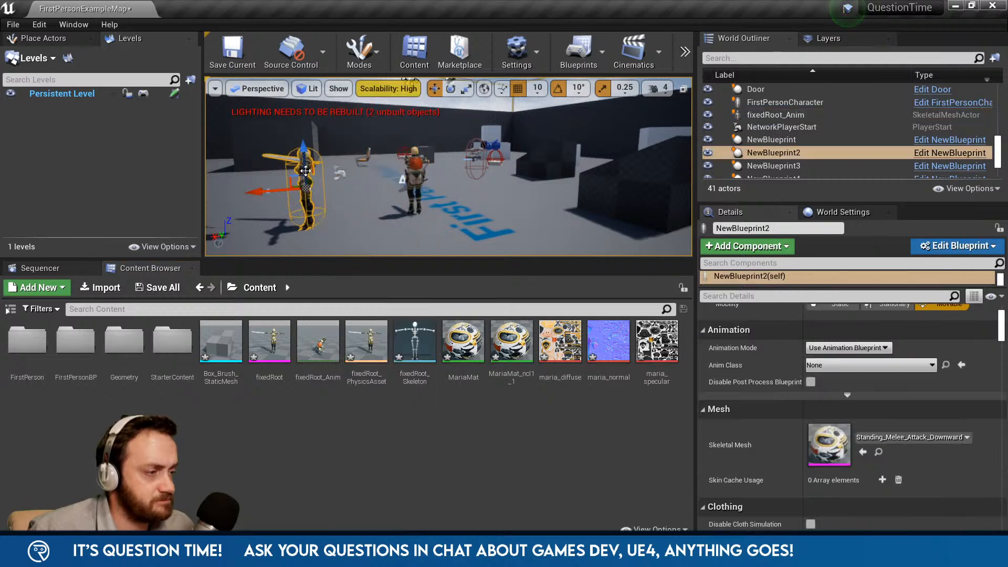
{"action": "left_click", "coordinate": [949, 153]}
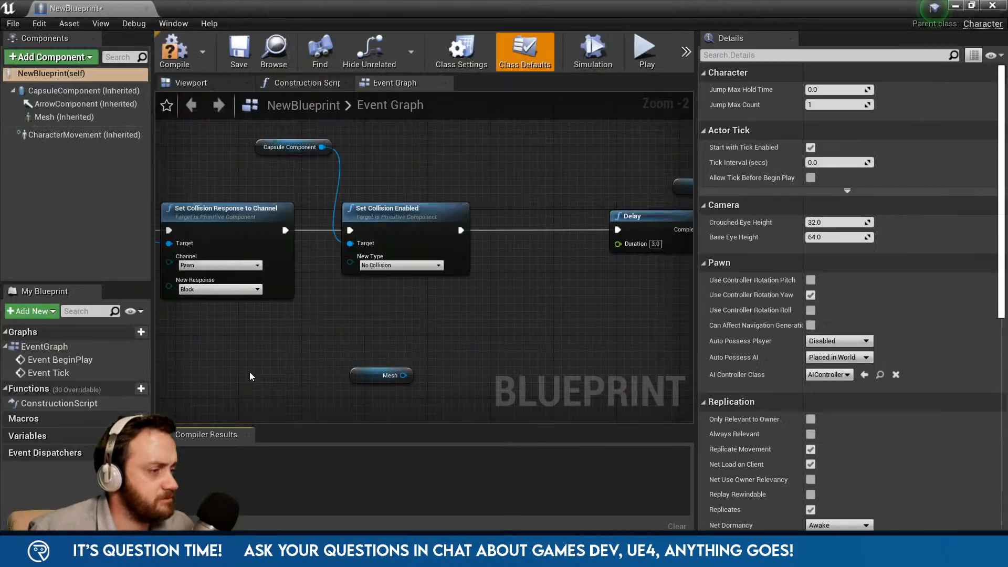
{"action": "left_click", "coordinate": [78, 120]}
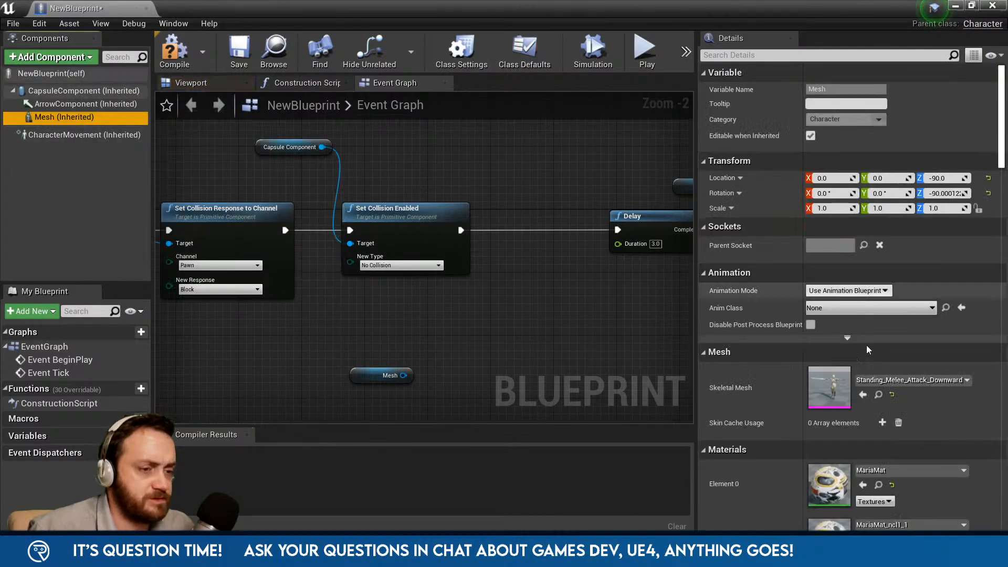
{"action": "left_click", "coordinate": [866, 380]}
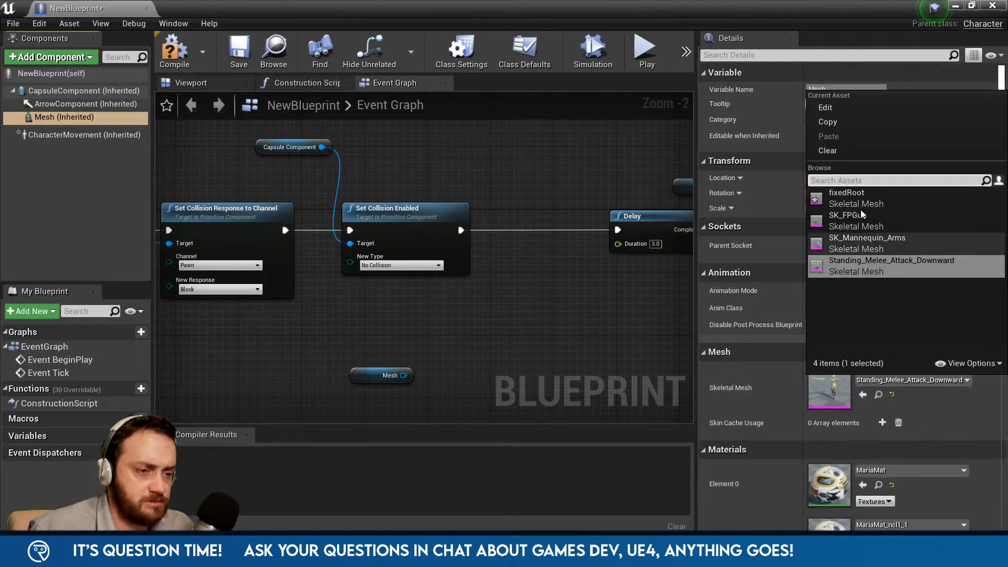
{"action": "left_click", "coordinate": [846, 196]}
{"action": "left_click", "coordinate": [210, 90]}
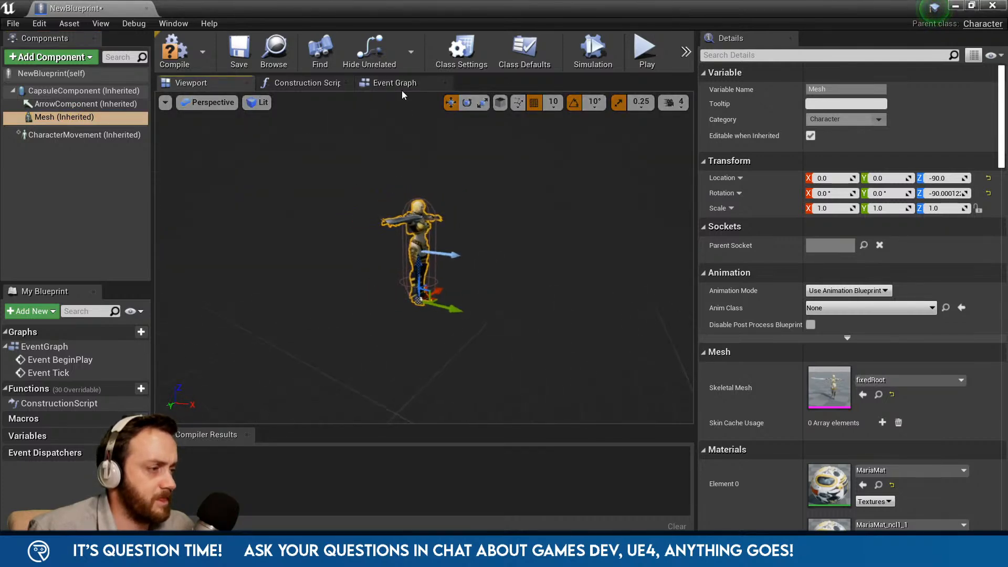
- Delete the physics, collision and second Delay nodes that follow the first Delay in the Event Graph
{"action": "left_click", "coordinate": [398, 83]}
{"action": "scroll", "coordinate": [531, 285], "scroll_direction": "down", "scroll_amount": 5}
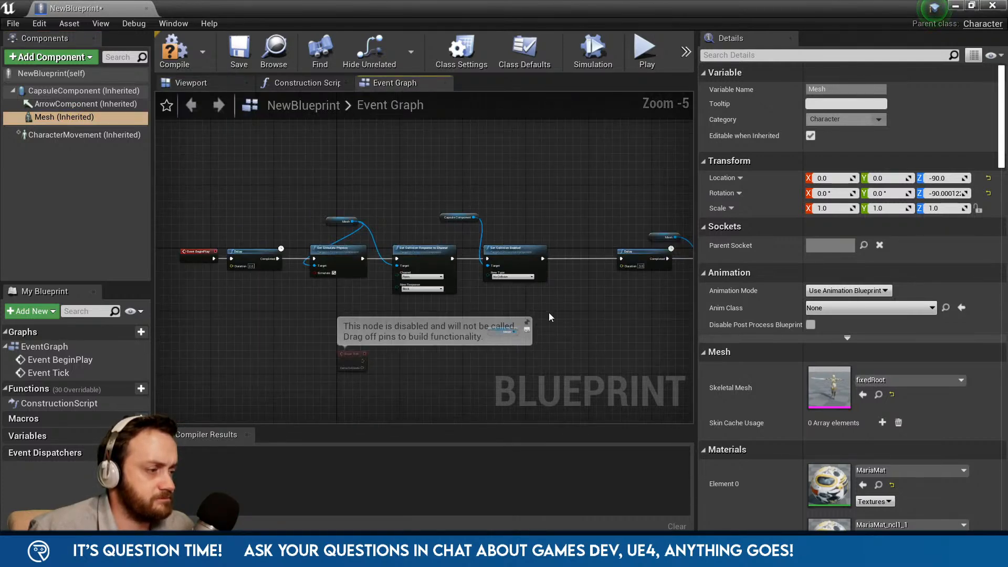
{"action": "right_click_drag", "start_coordinate": [550, 314], "coordinate": [460, 309]}
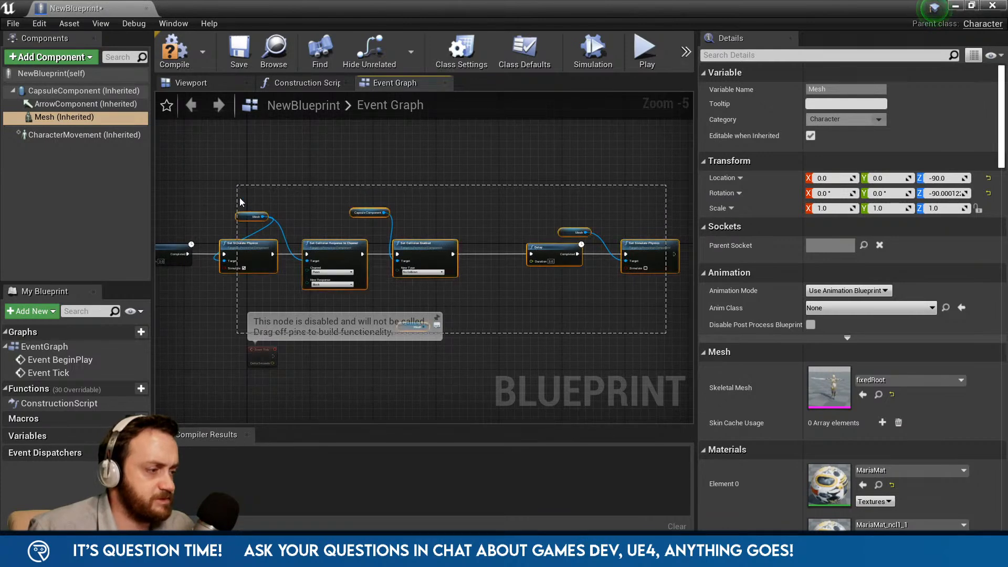
{"action": "left_click_drag", "start_coordinate": [239, 197], "coordinate": [239, 198]}
{"action": "key", "text": "Delete"}
{"action": "right_click_drag", "start_coordinate": [196, 229], "coordinate": [440, 257]}
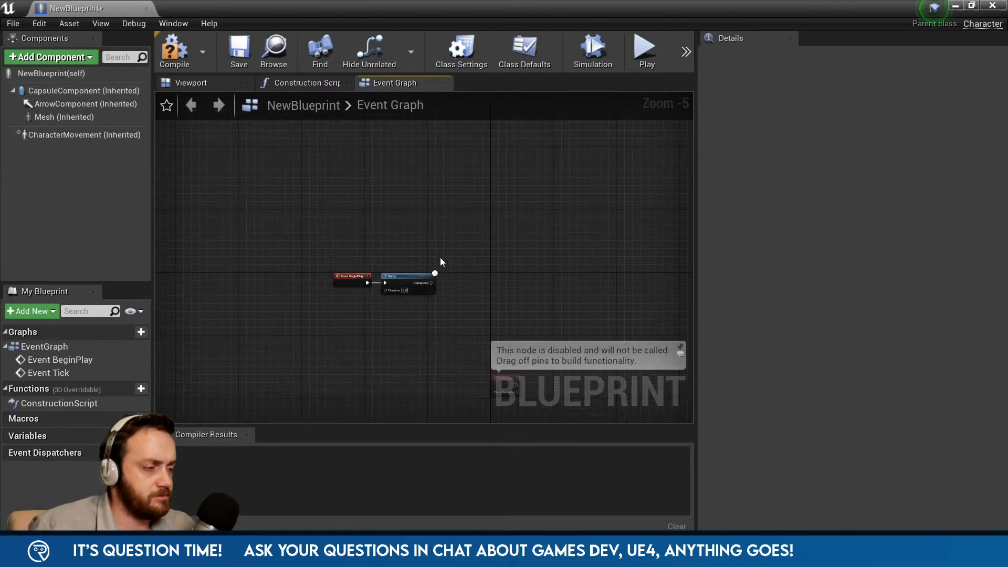
- Add a Play Animation (Mesh) node after the Delay's Completed output and set its New Anim to Play to fixedRoot_Anim
{"action": "scroll", "coordinate": [424, 313], "scroll_direction": "up", "scroll_amount": 4}
{"action": "left_click_drag", "start_coordinate": [505, 306], "coordinate": [505, 306]}
{"action": "type", "text": "play anim"}
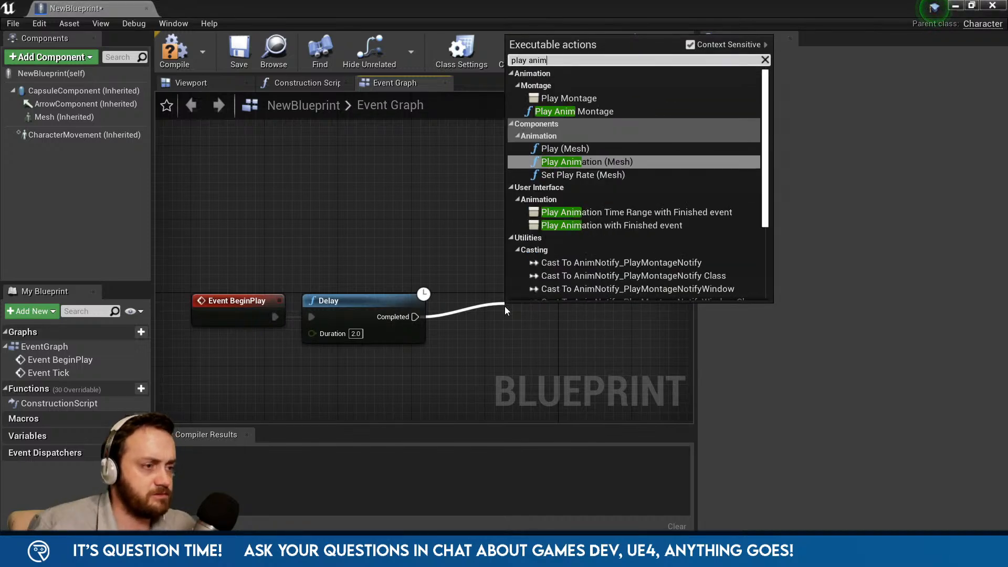
{"action": "left_click", "coordinate": [612, 162]}
{"action": "left_click_drag", "start_coordinate": [556, 315], "coordinate": [557, 287]}
{"action": "left_click", "coordinate": [546, 347]}
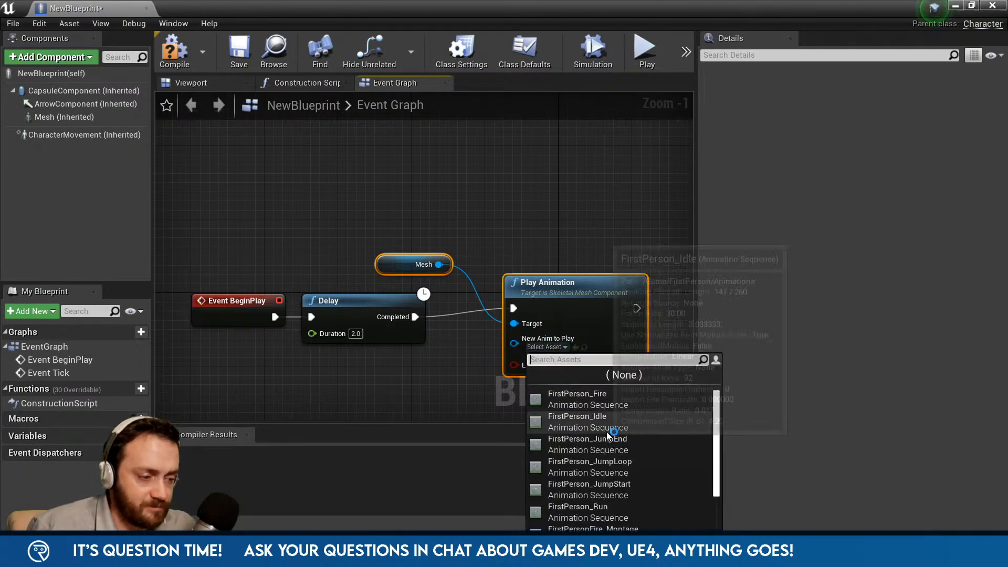
{"action": "scroll", "coordinate": [606, 431], "scroll_direction": "down", "scroll_amount": 2}
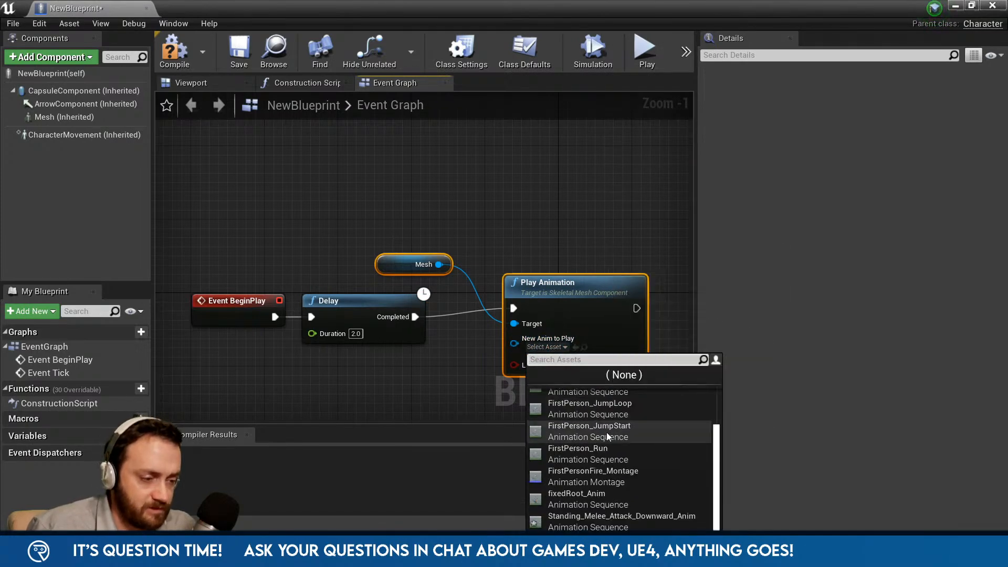
{"action": "left_click", "coordinate": [603, 498]}
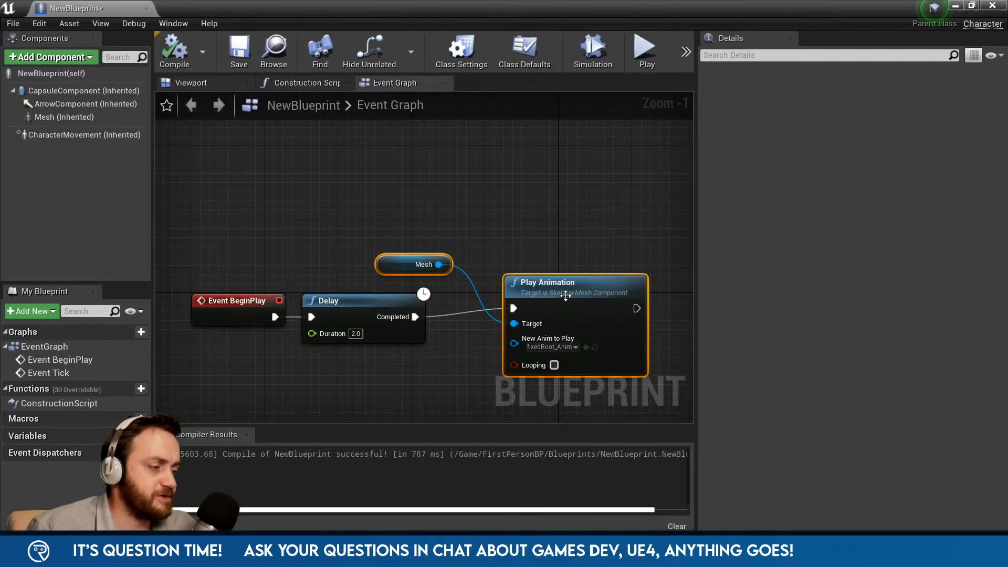
- Turn off Hidden in Game for the CapsuleComponent, compile the blueprint and return to the level editor
{"action": "left_click", "coordinate": [54, 90]}
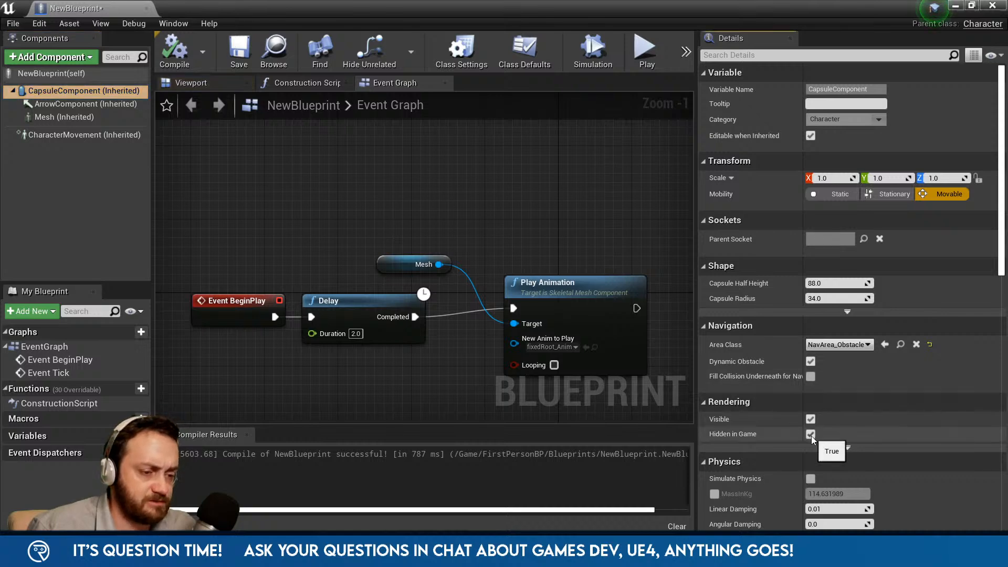
{"action": "left_click", "coordinate": [811, 434]}
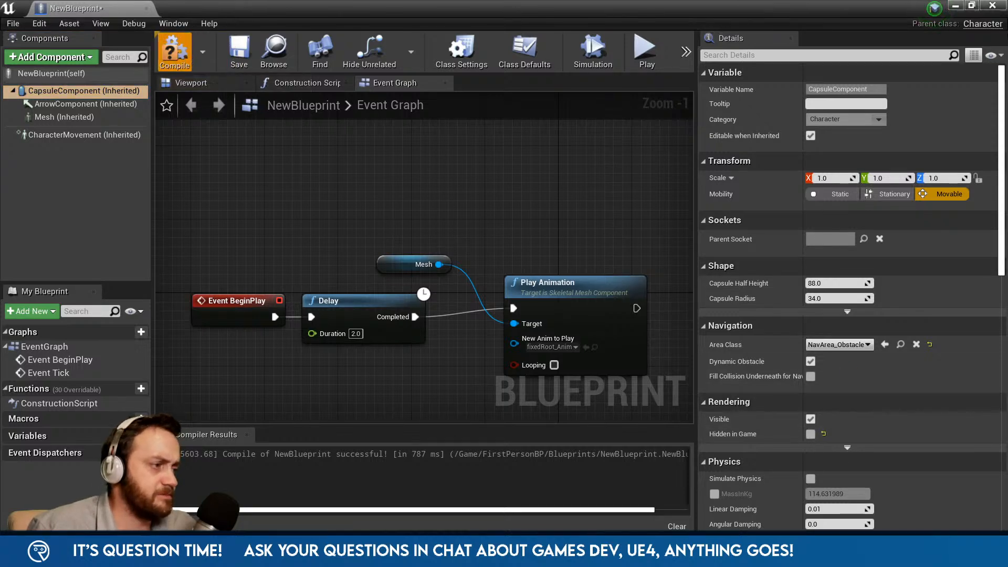
{"action": "left_click", "coordinate": [181, 57]}
{"action": "left_click", "coordinate": [955, 6]}
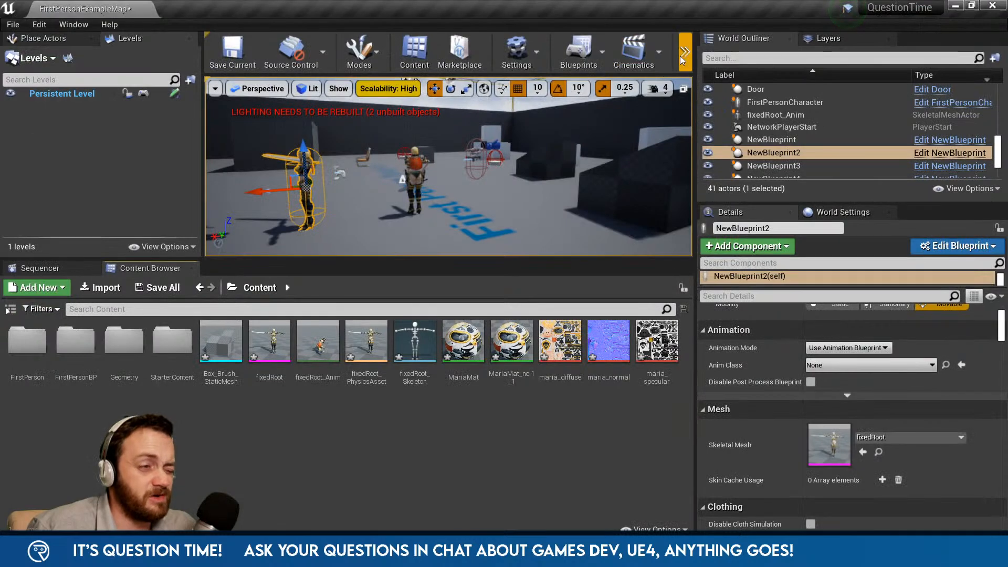
- Play the level, walk up to the characters to examine the capsules during the roll, and stop the session
{"action": "left_click", "coordinate": [684, 51]}
{"action": "left_click", "coordinate": [668, 138]}
{"action": "key", "text": "alt+p"}
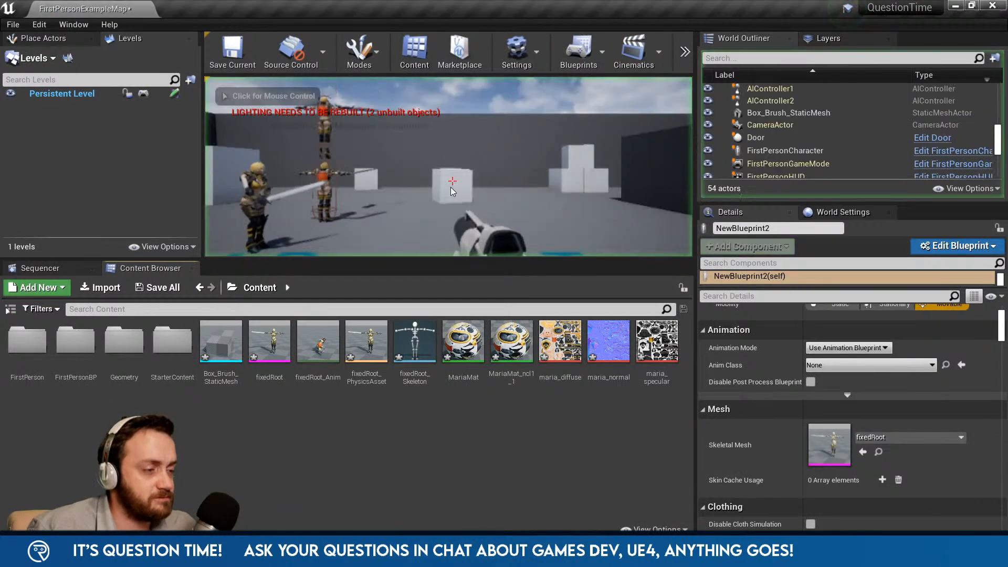
{"action": "key", "text": "w"}
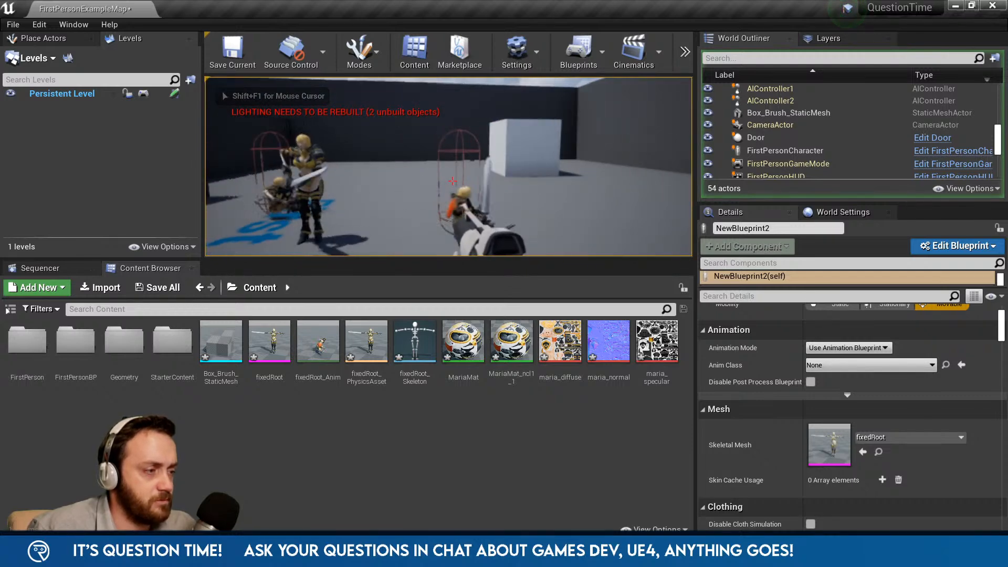
{"action": "key", "text": "Escape"}
- Reopen fixedRoot_Anim, set its Root Motion Root Lock to Ref Pose and examine the root movement from the side
{"action": "double_click", "coordinate": [318, 347]}
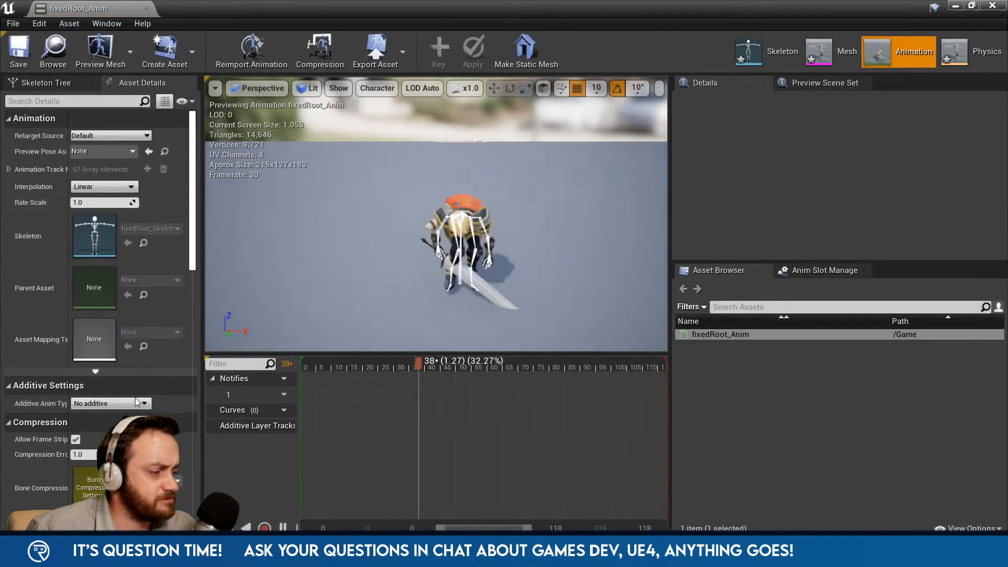
{"action": "scroll", "coordinate": [171, 389], "scroll_direction": "down", "scroll_amount": 10}
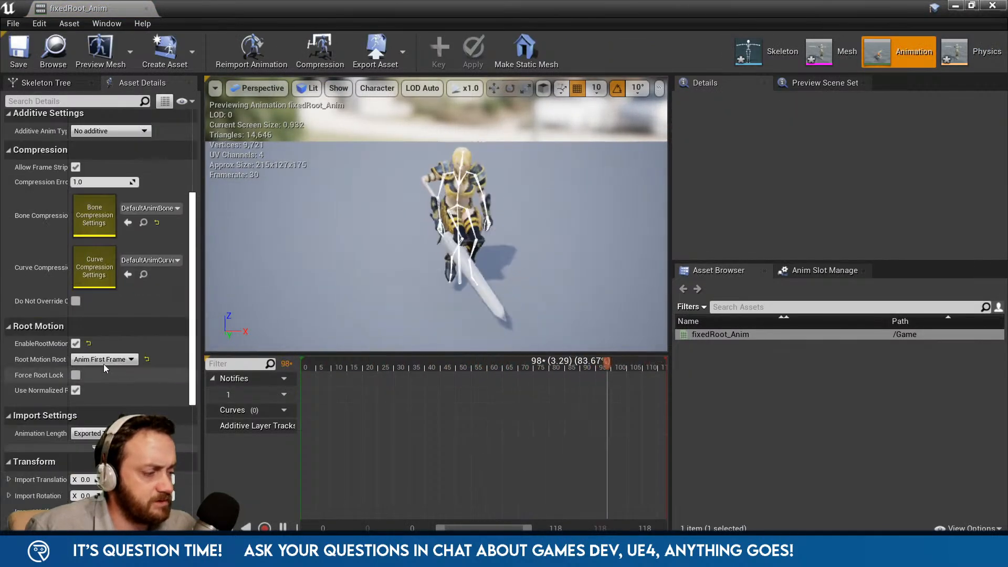
{"action": "left_click", "coordinate": [104, 359]}
{"action": "left_click", "coordinate": [94, 372]}
{"action": "left_click_drag", "start_coordinate": [452, 269], "coordinate": [606, 273], "text": "alt"}
{"action": "right_click_drag", "start_coordinate": [452, 269], "coordinate": [519, 262]}
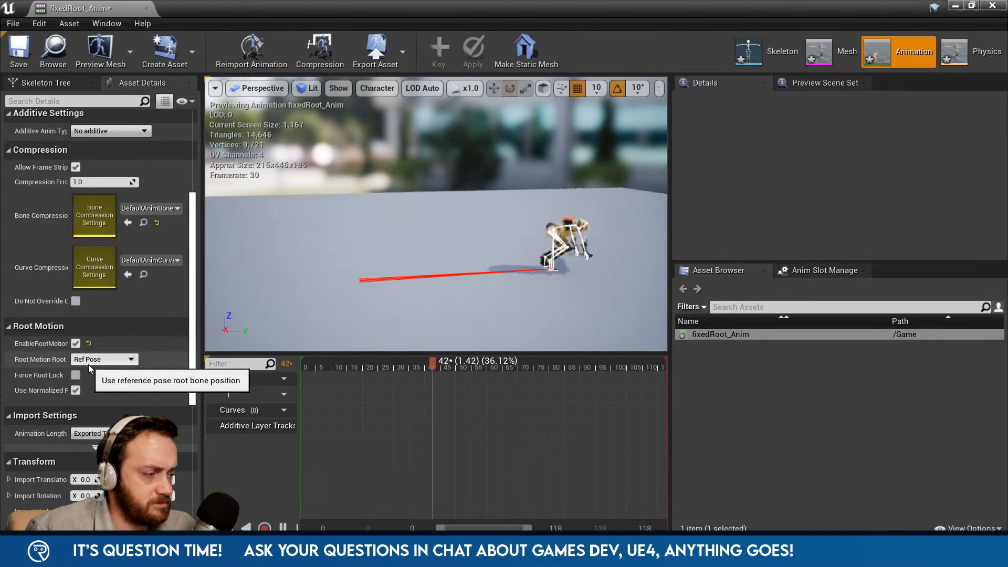
- Try Force Root Lock on the animation, switch it off again and read the full Root Motion property names
{"action": "left_click", "coordinate": [75, 377]}
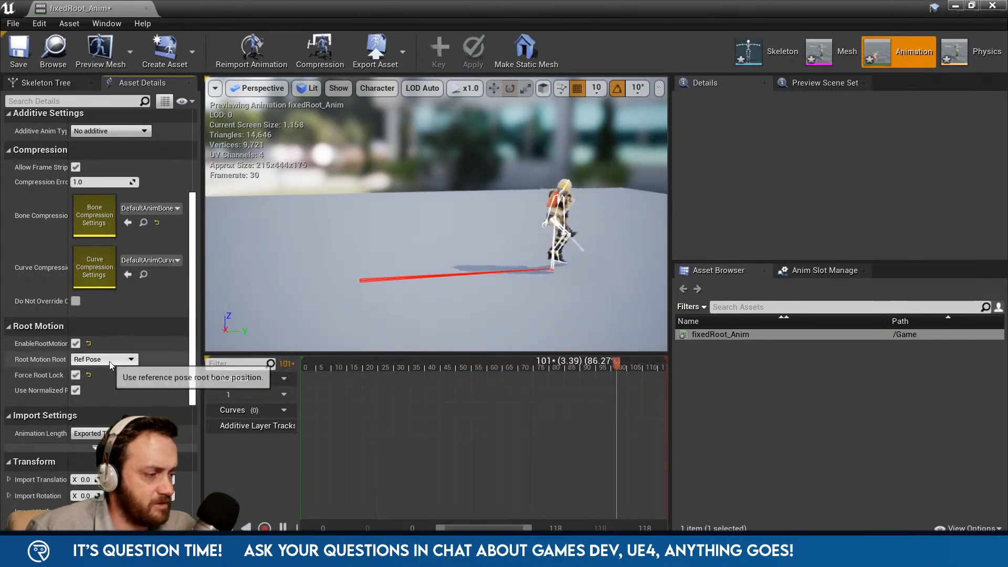
{"action": "left_click", "coordinate": [75, 375]}
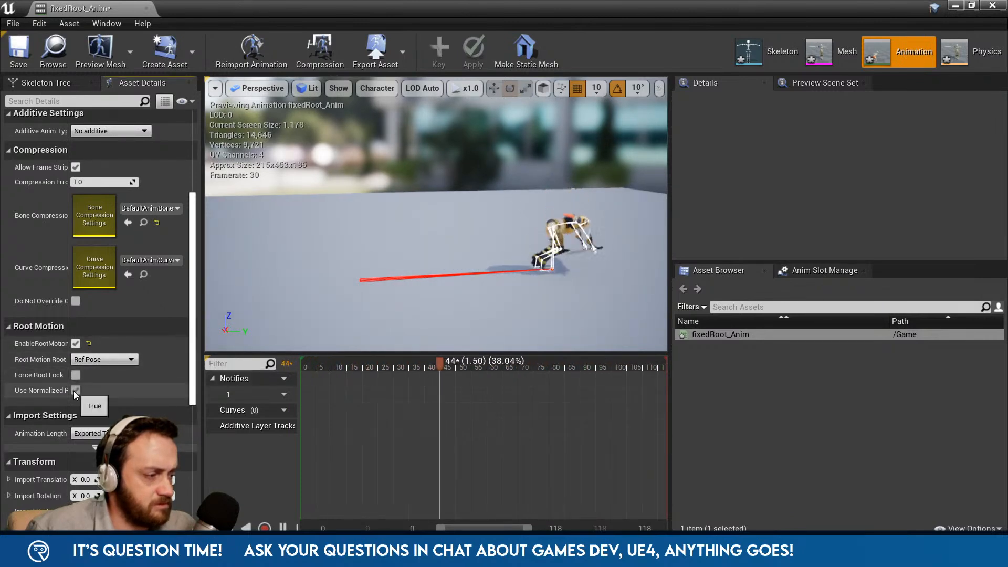
{"action": "left_click_drag", "start_coordinate": [68, 390], "coordinate": [149, 386]}
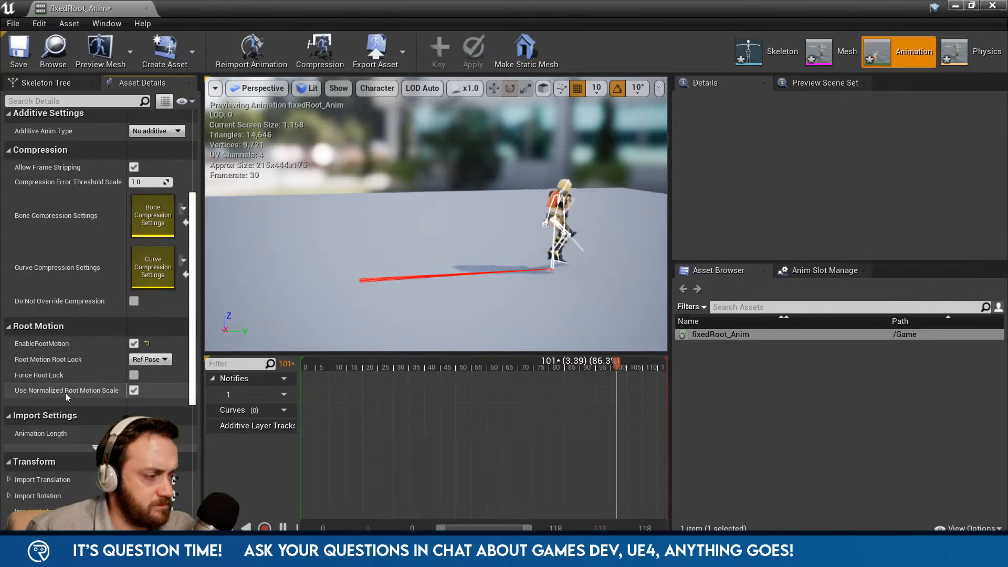
{"action": "left_click_drag", "start_coordinate": [74, 393], "coordinate": [57, 391]}
- Try other Root Motion Root Lock modes, including Anim First Frame, and return the setting to Ref Pose
{"action": "left_click", "coordinate": [93, 359]}
{"action": "left_click", "coordinate": [87, 384]}
{"action": "left_click", "coordinate": [106, 362]}
{"action": "left_click", "coordinate": [94, 379]}
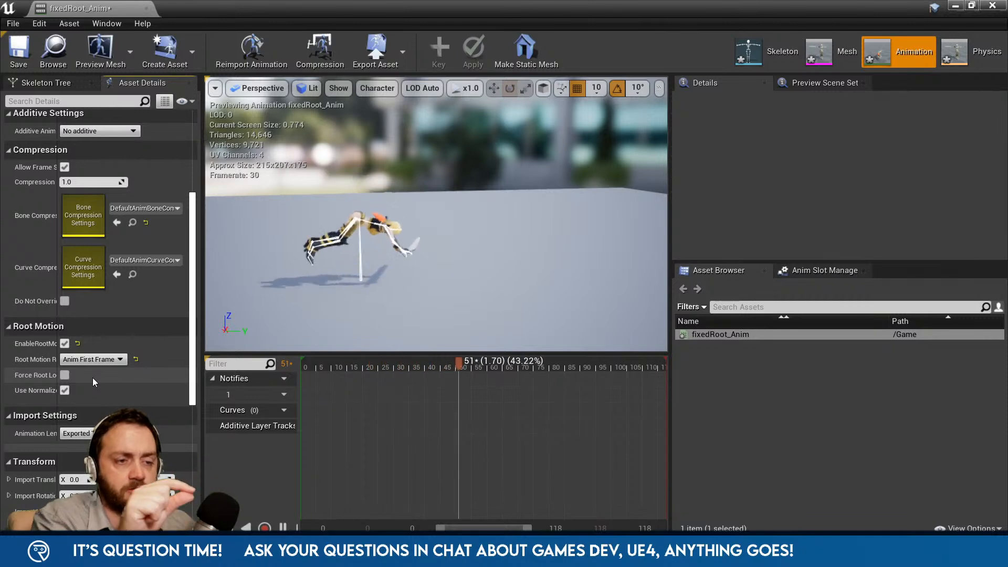
{"action": "left_click", "coordinate": [118, 363]}
{"action": "left_click", "coordinate": [106, 373]}
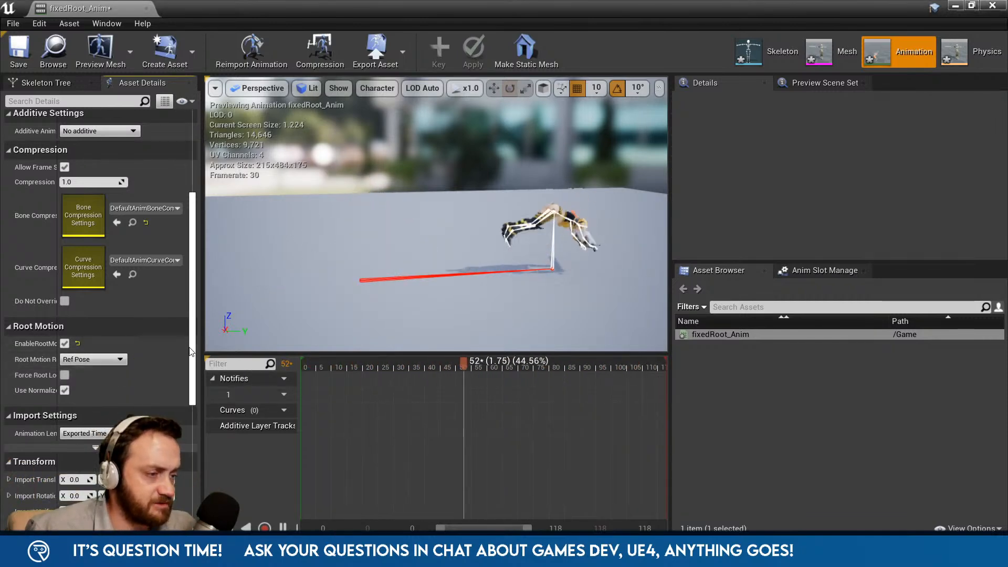
- Save fixedRoot_Anim, close its editor and play the level
{"action": "left_click", "coordinate": [18, 50]}
{"action": "left_click", "coordinate": [992, 5]}
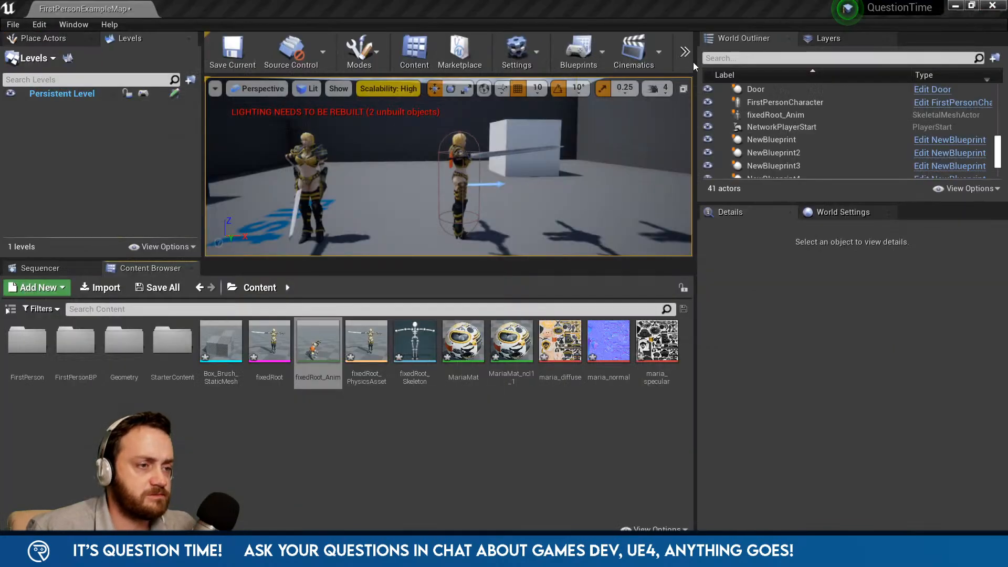
{"action": "left_click", "coordinate": [685, 51]}
{"action": "left_click", "coordinate": [714, 126]}
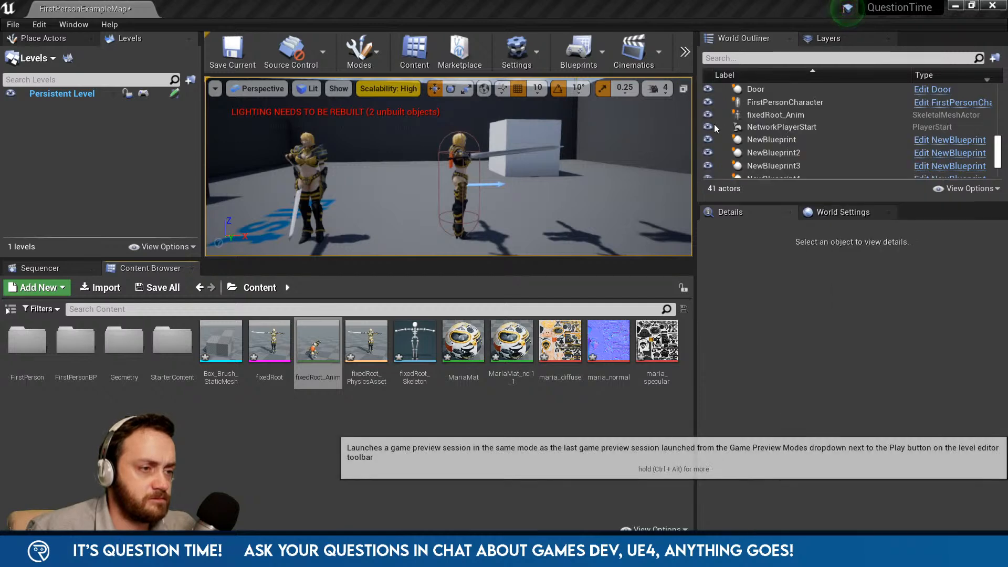
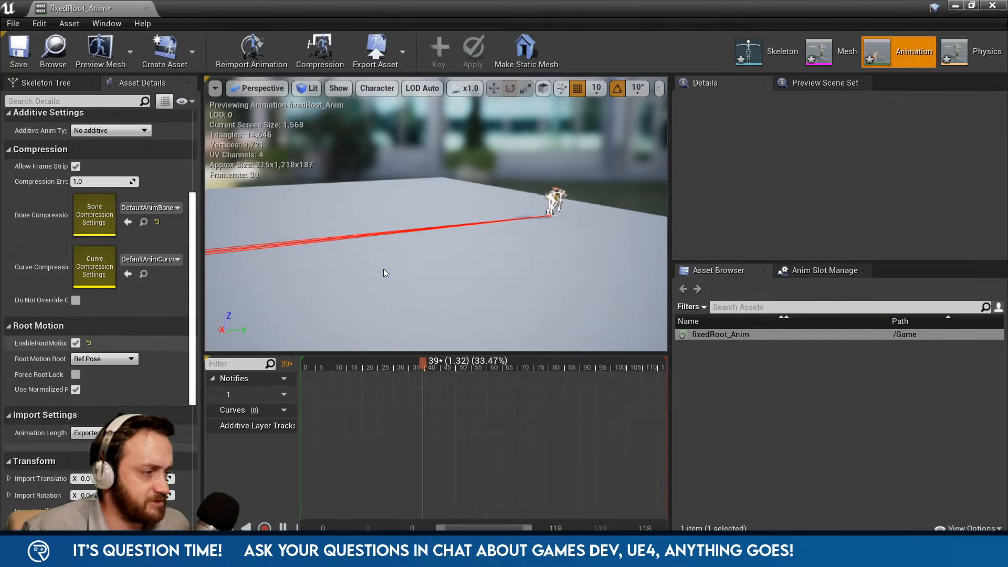
- Compare Root Motion Root Lock set to Anim First Frame and back to Ref Pose, and close the animation editor
{"action": "right_click_drag", "start_coordinate": [384, 270], "coordinate": [310, 266]}
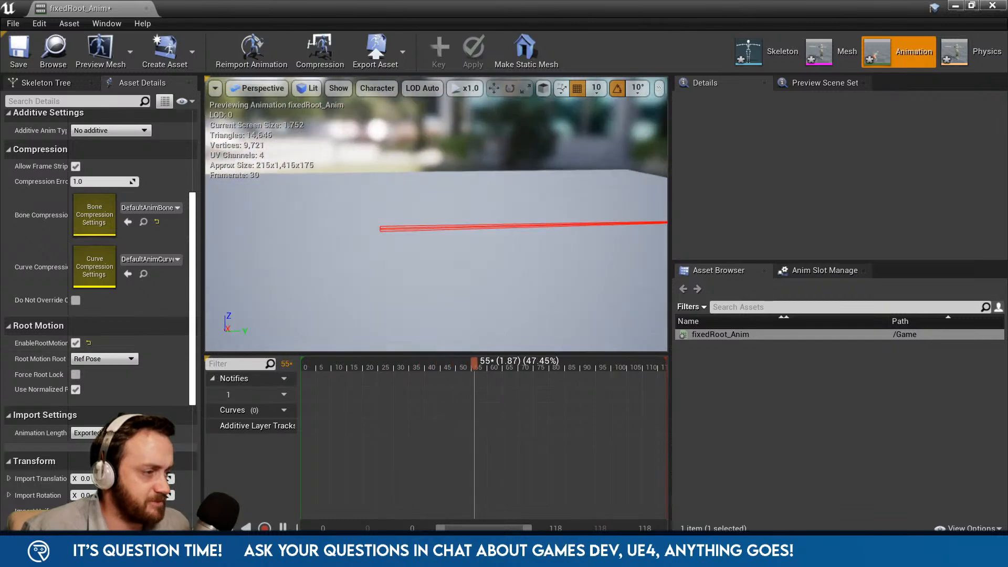
{"action": "left_click", "coordinate": [106, 359]}
{"action": "left_click", "coordinate": [95, 377]}
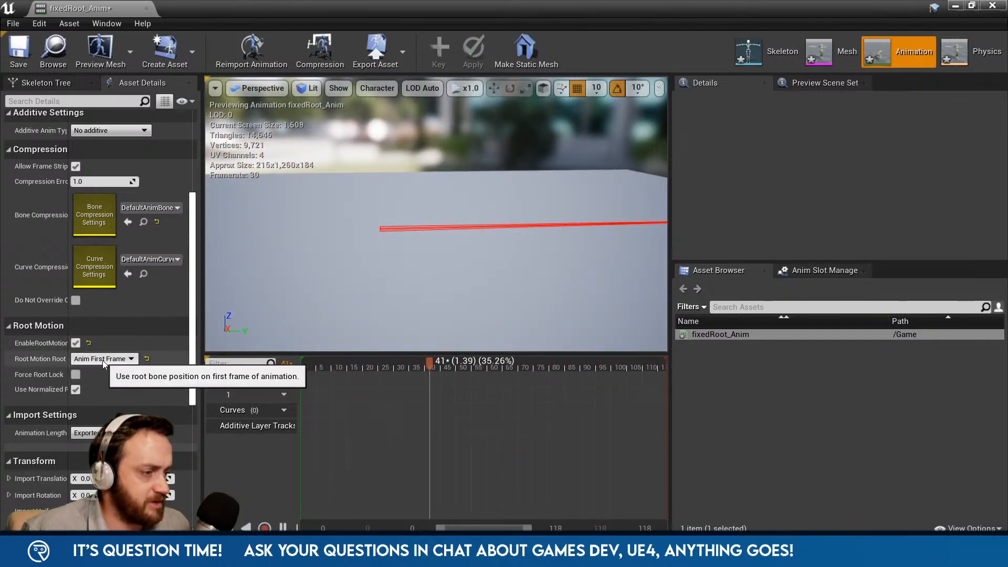
{"action": "left_click", "coordinate": [102, 360]}
{"action": "left_click", "coordinate": [91, 369]}
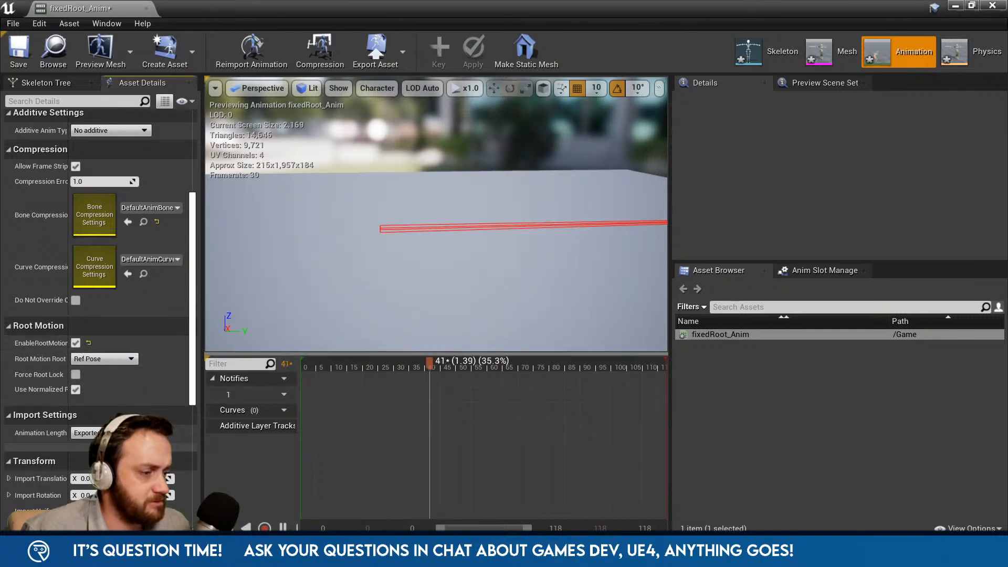
{"action": "left_click", "coordinate": [992, 5]}
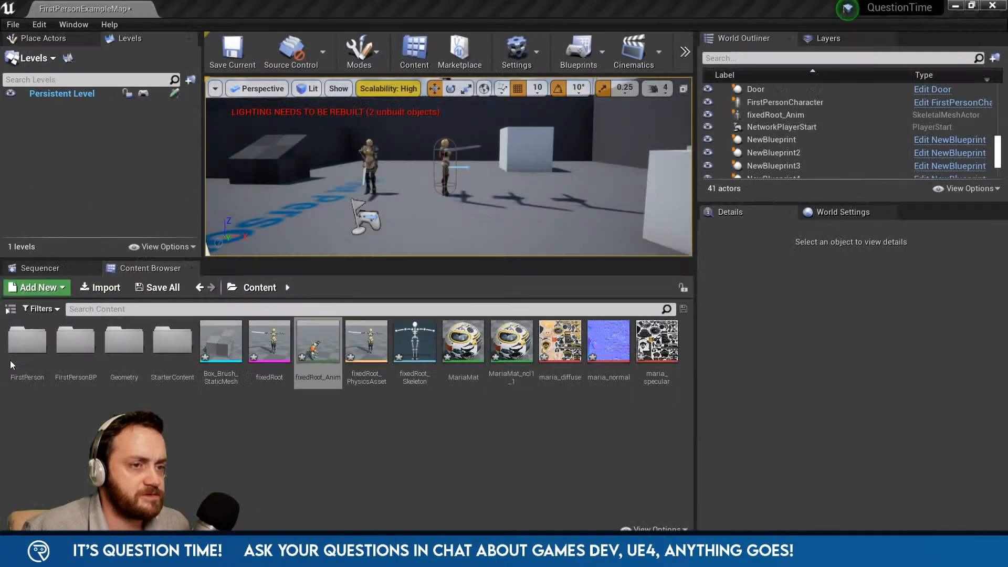
- Reopen fixedRoot_Anim, toggle Process Root Motion for the preview, examine the root path from the side and close the editor
{"action": "double_click", "coordinate": [308, 355]}
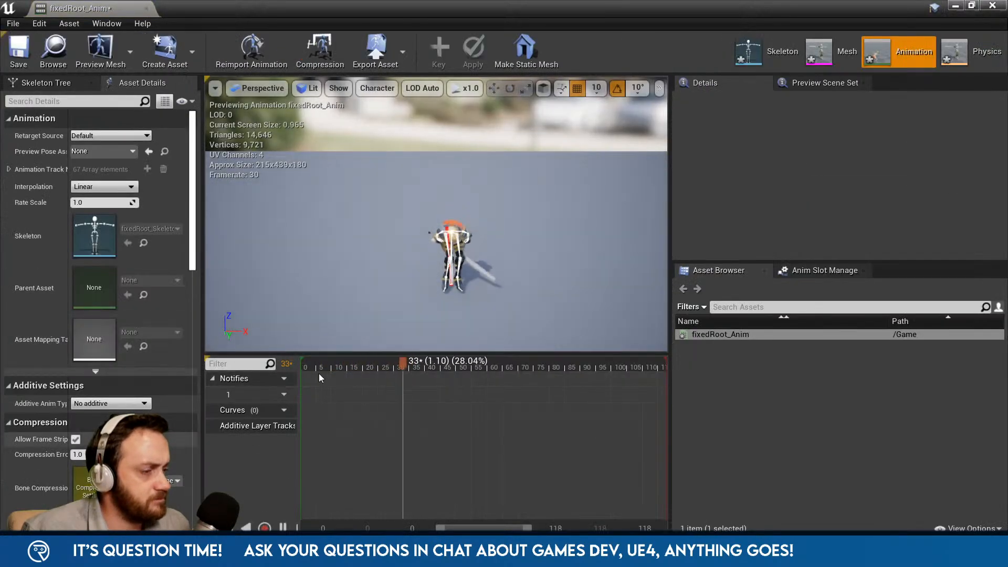
{"action": "left_click_drag", "start_coordinate": [388, 273], "coordinate": [582, 270], "text": "alt"}
{"action": "right_click_drag", "start_coordinate": [583, 271], "coordinate": [590, 292]}
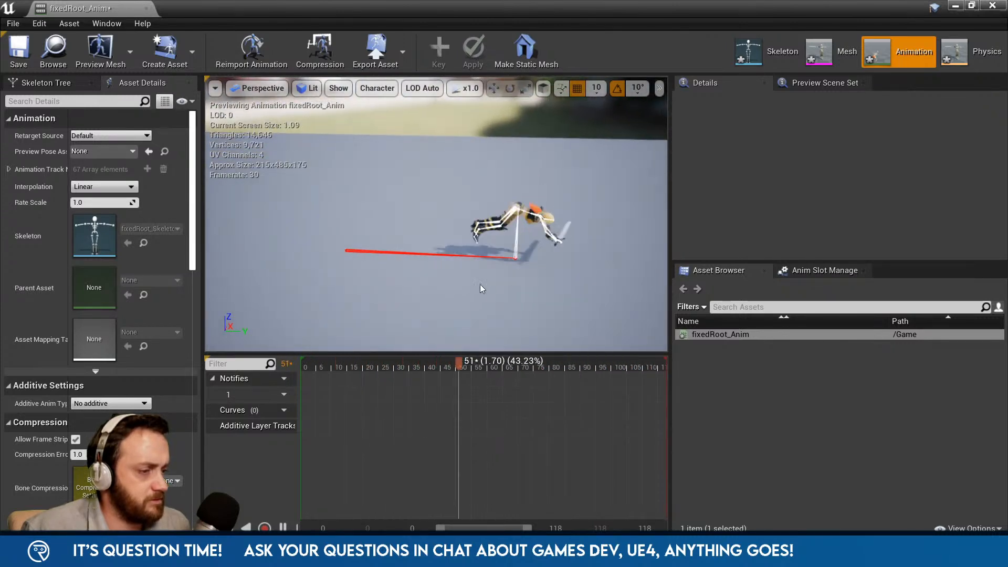
{"action": "left_click", "coordinate": [377, 88]}
{"action": "mouse_move", "coordinate": [388, 128]}
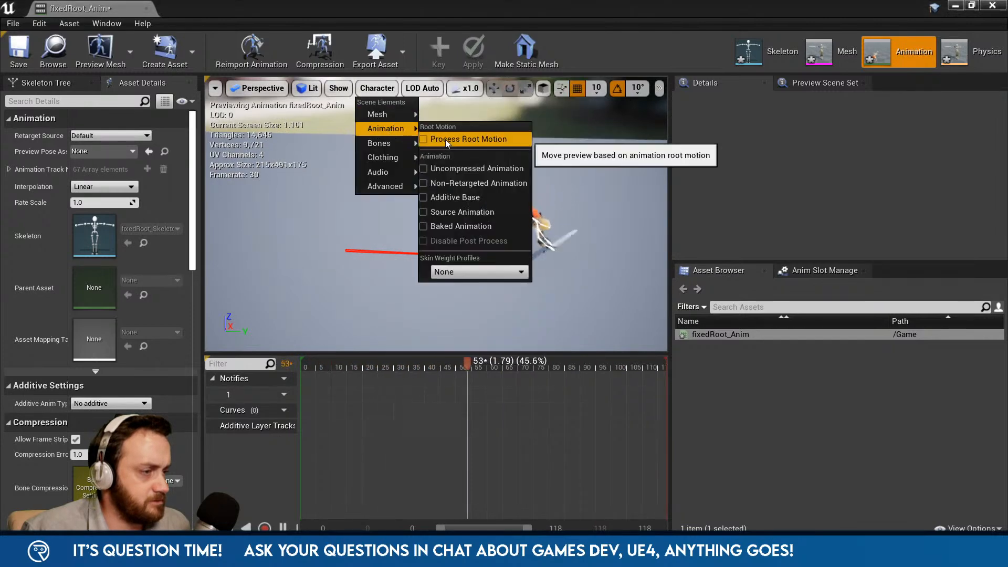
{"action": "left_click", "coordinate": [445, 138]}
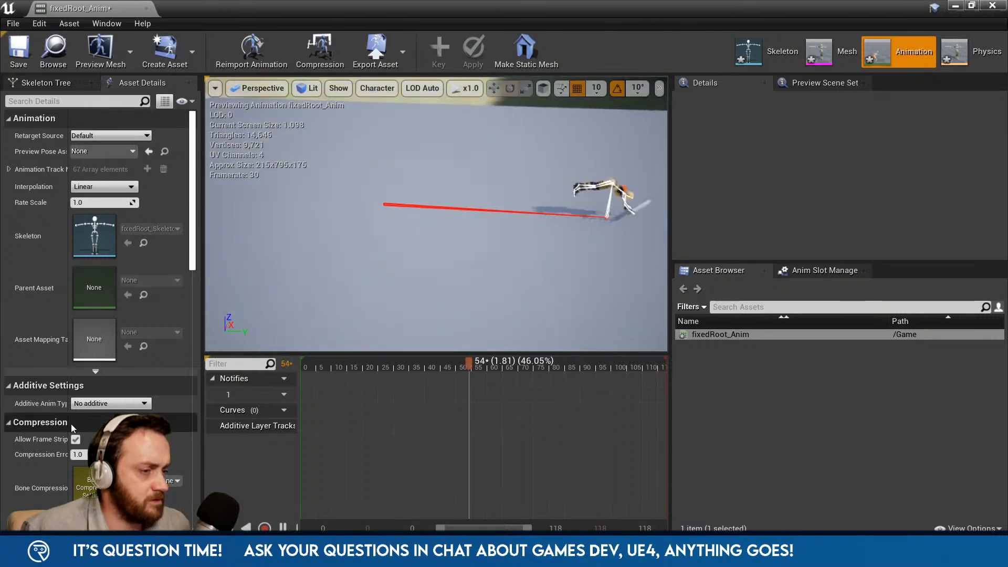
{"action": "scroll", "coordinate": [100, 262], "scroll_direction": "down", "scroll_amount": 2}
{"action": "scroll", "coordinate": [100, 262], "scroll_direction": "down", "scroll_amount": 3}
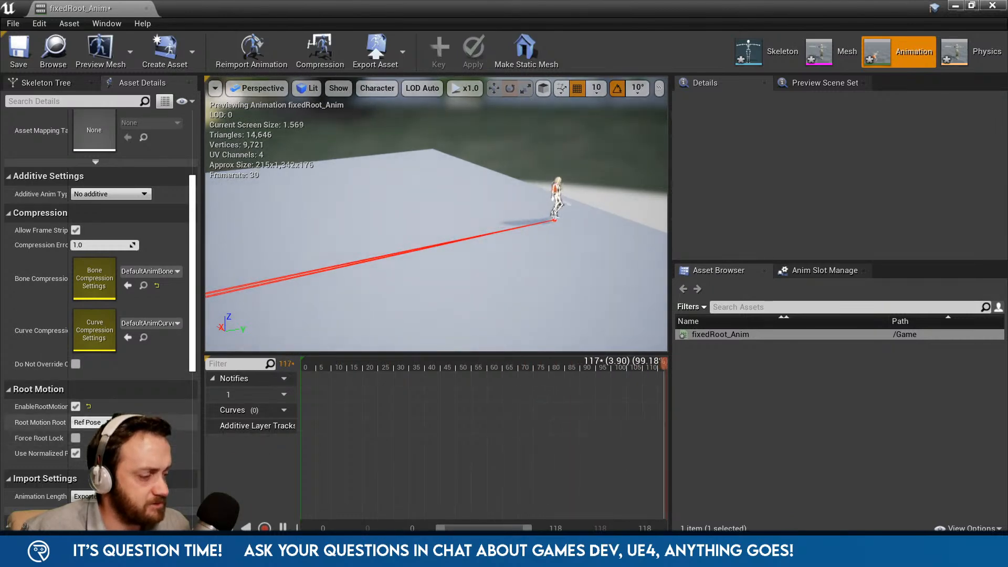
{"action": "left_click", "coordinate": [990, 6]}
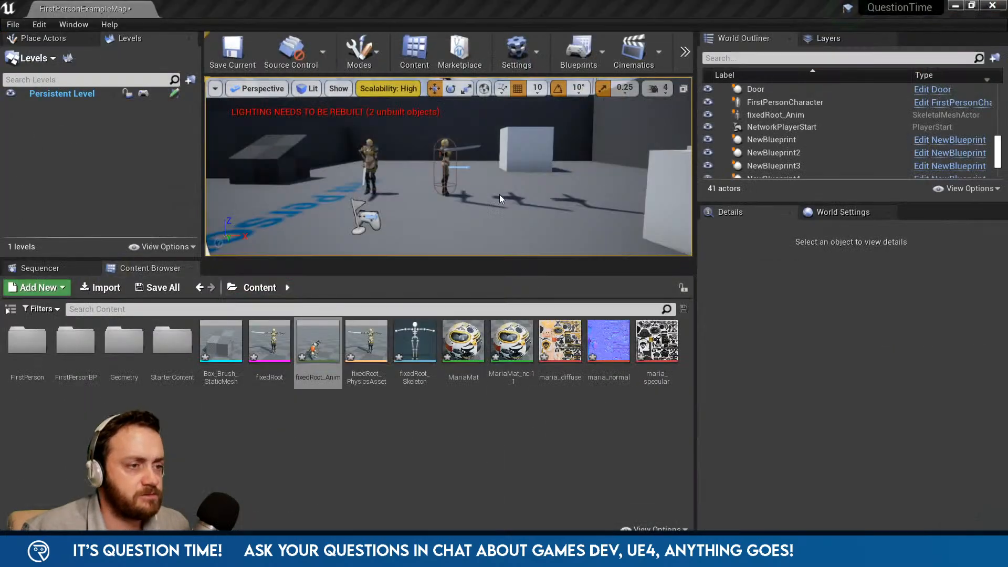
- Delete the floating characters NewBlueprint3 and NewBlueprint4 from the level, along with the SkySphereBlueprint
{"action": "key", "text": "w"}
{"action": "right_click_drag", "start_coordinate": [449, 167], "coordinate": [455, 191]}
{"action": "left_click", "coordinate": [438, 168]}
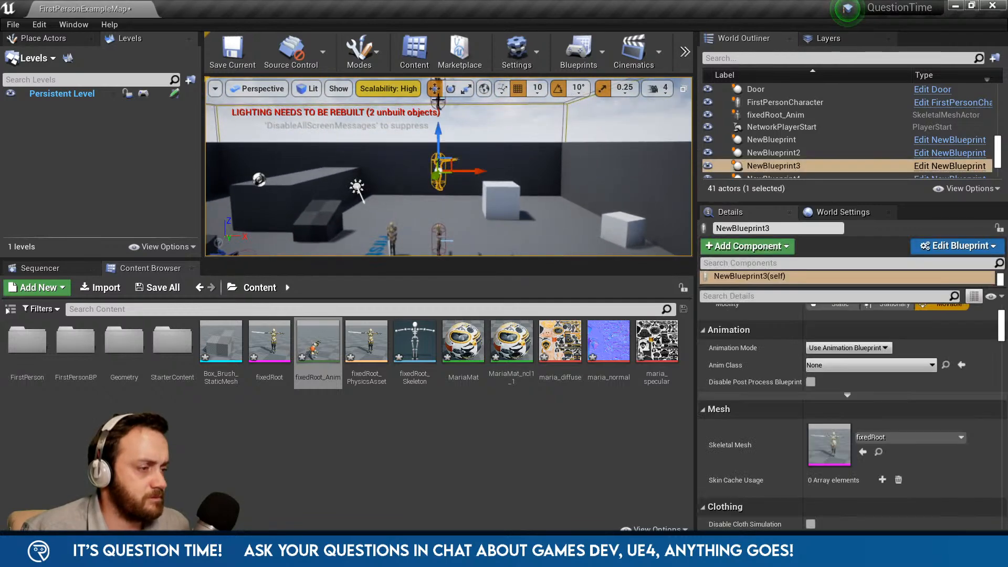
{"action": "left_click", "coordinate": [440, 102], "text": "ctrl"}
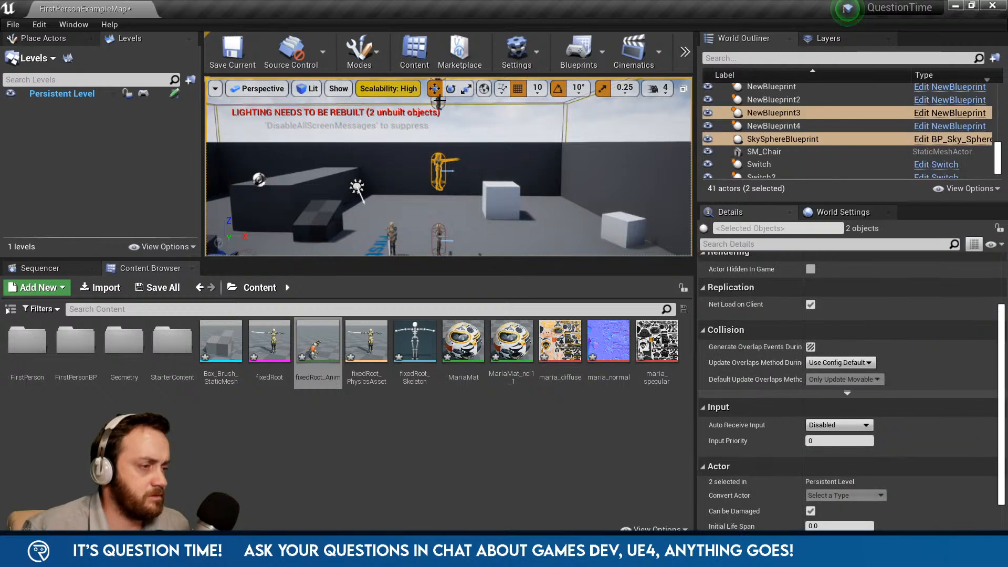
{"action": "key", "text": "Delete"}
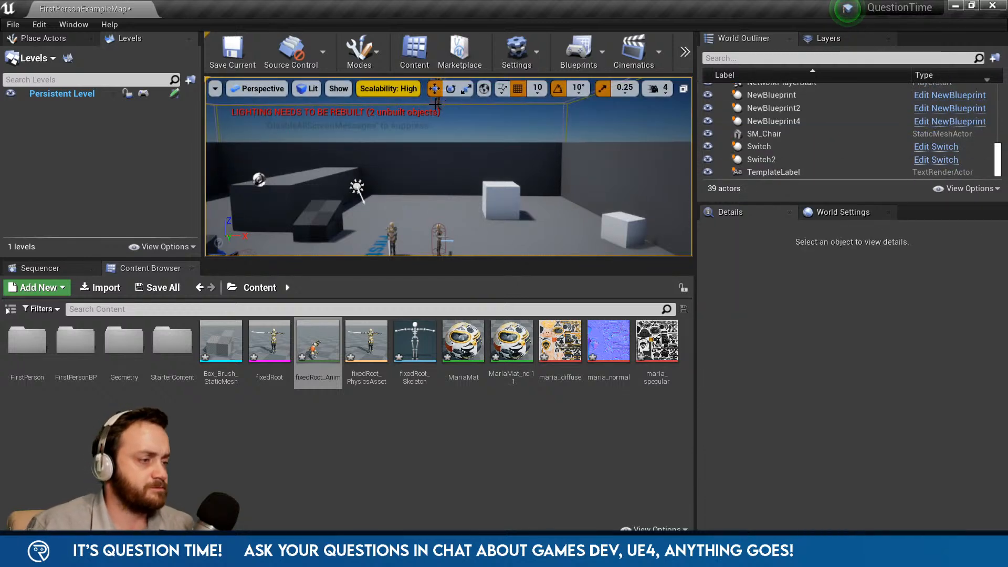
{"action": "left_click", "coordinate": [435, 105]}
{"action": "right_click_drag", "start_coordinate": [435, 105], "coordinate": [424, 65]}
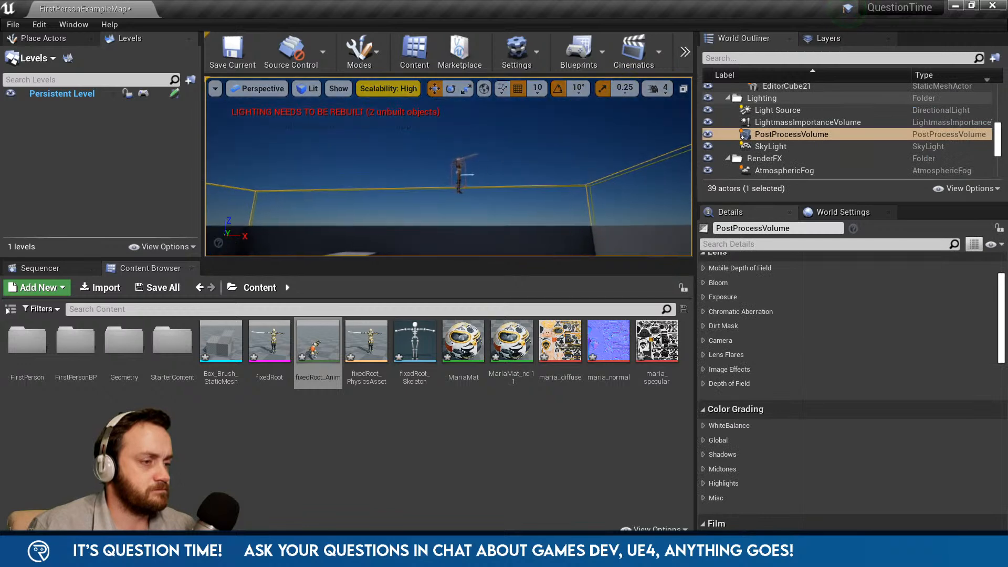
{"action": "left_click", "coordinate": [460, 167]}
{"action": "key", "text": "Delete"}
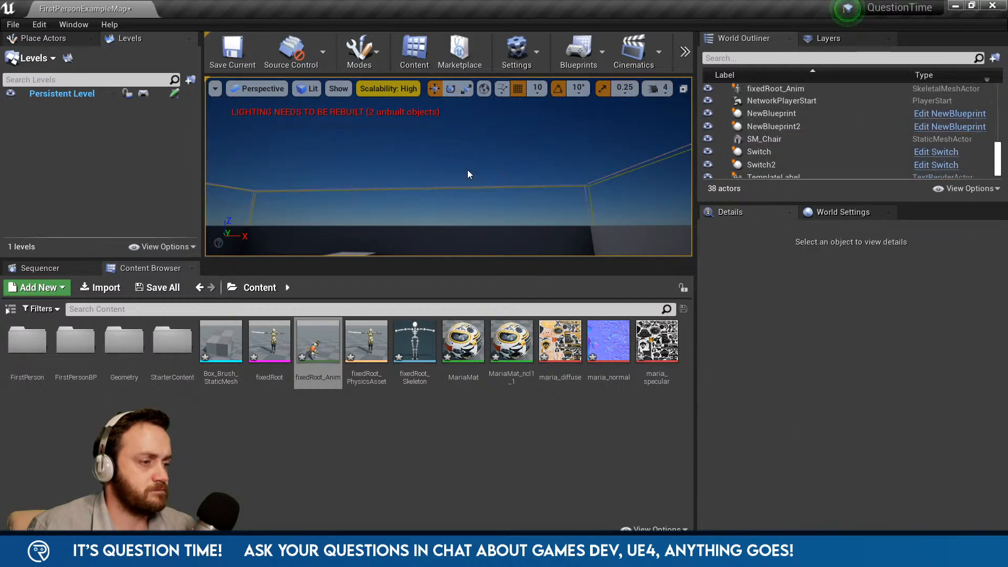
- Play the level, back away to watch the remaining characters roll relative to their capsules, and stop the session
{"action": "left_click", "coordinate": [685, 51]}
{"action": "left_click", "coordinate": [492, 211]}
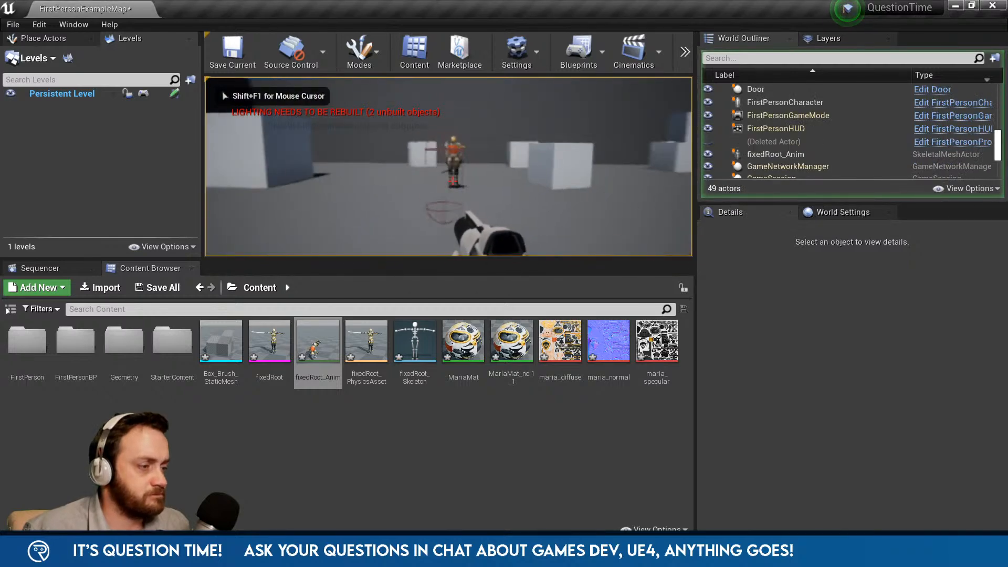
{"action": "key", "text": "s"}
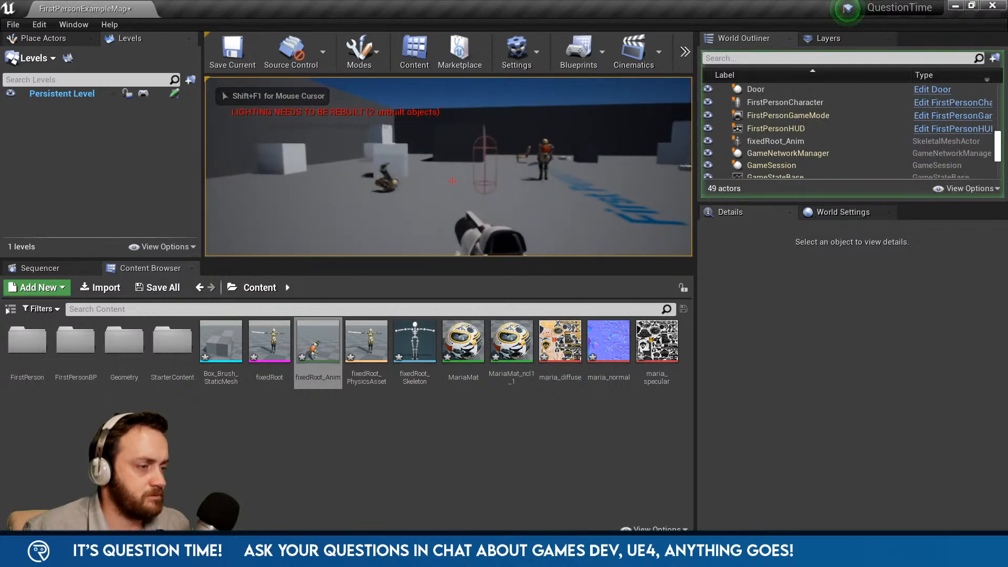
{"action": "key", "text": "Escape"}
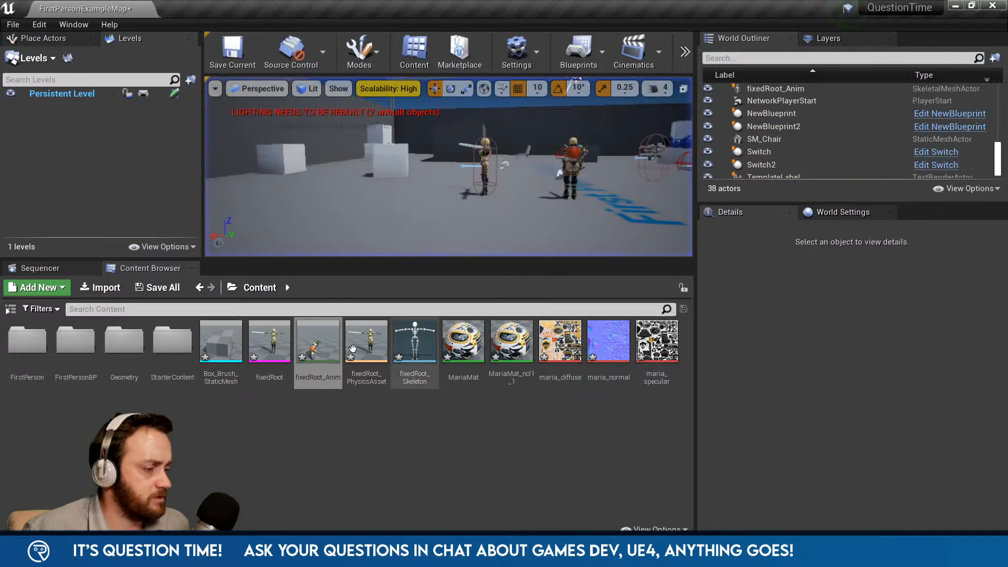
- Reopen fixedRoot_Anim and set its Root Motion Root Lock to Anim First Frame
{"action": "double_click", "coordinate": [311, 347]}
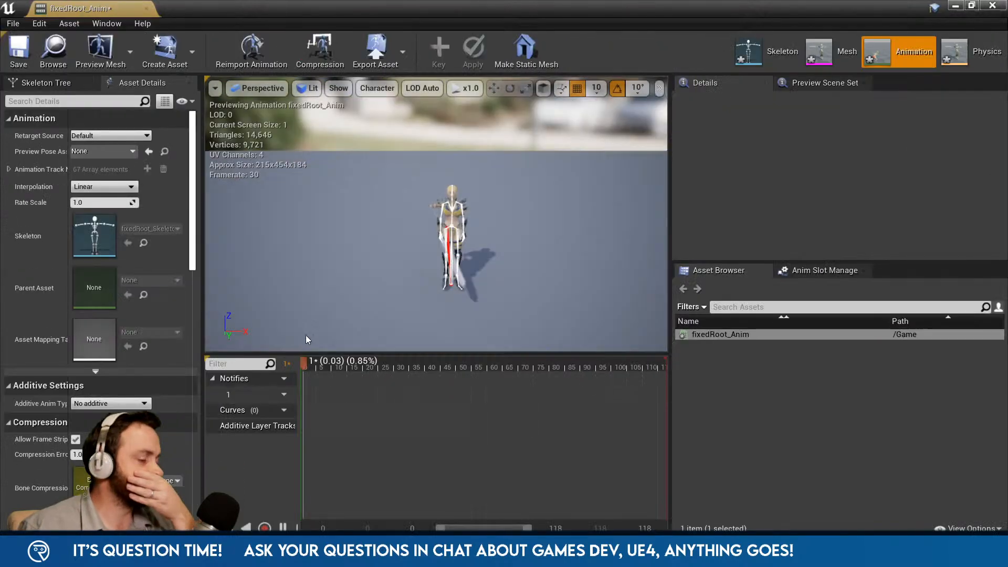
{"action": "scroll", "coordinate": [155, 431], "scroll_direction": "down", "scroll_amount": 5}
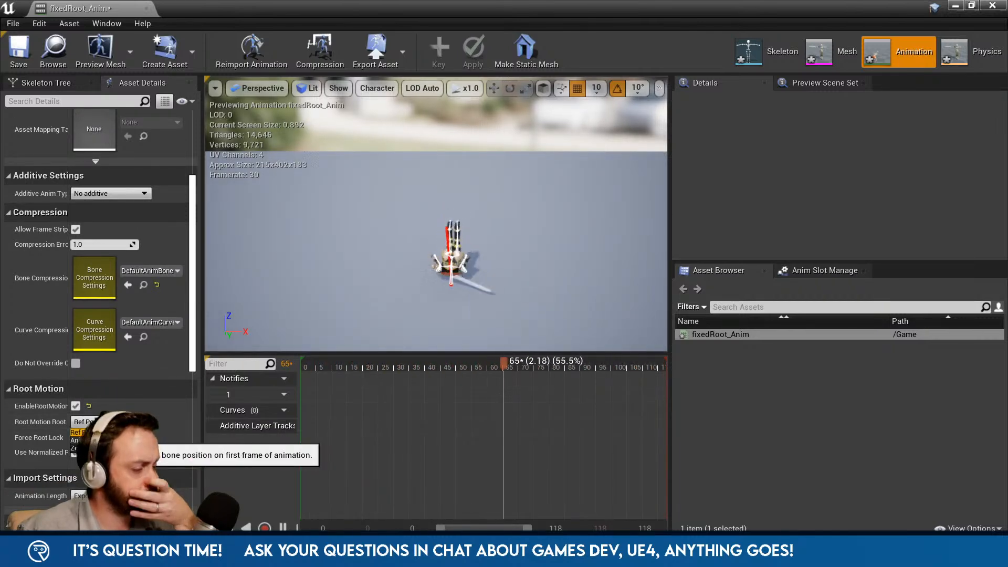
{"action": "left_click", "coordinate": [79, 440]}
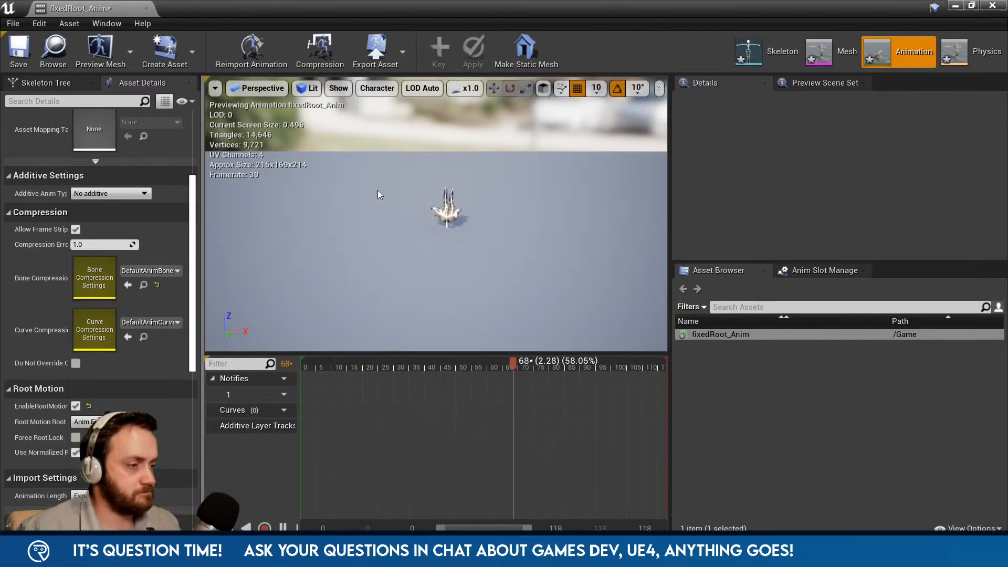
- Enable Process Root Motion for the preview, save fixedRoot_Anim and close its editor
{"action": "left_click", "coordinate": [377, 87]}
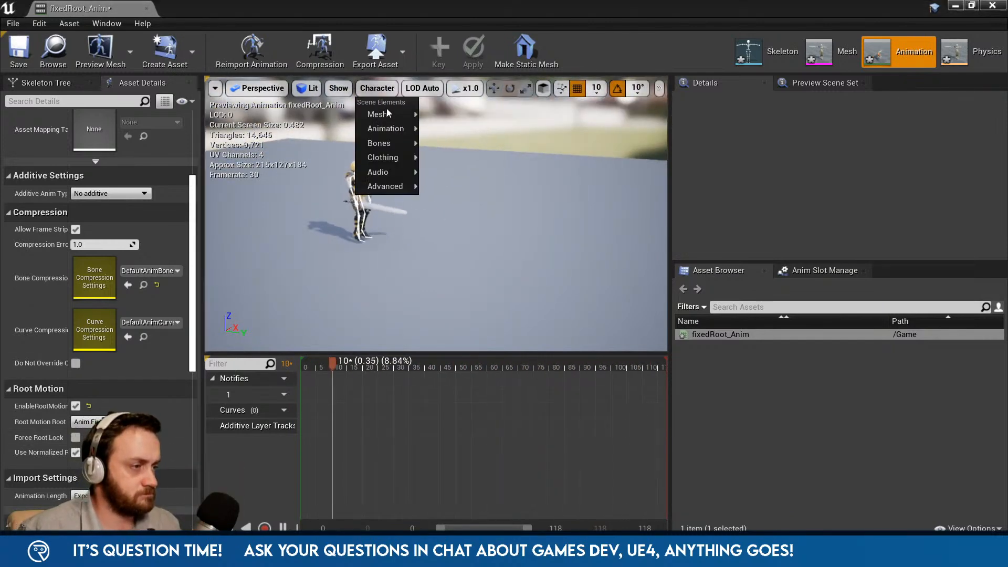
{"action": "mouse_move", "coordinate": [394, 128]}
{"action": "left_click", "coordinate": [437, 140]}
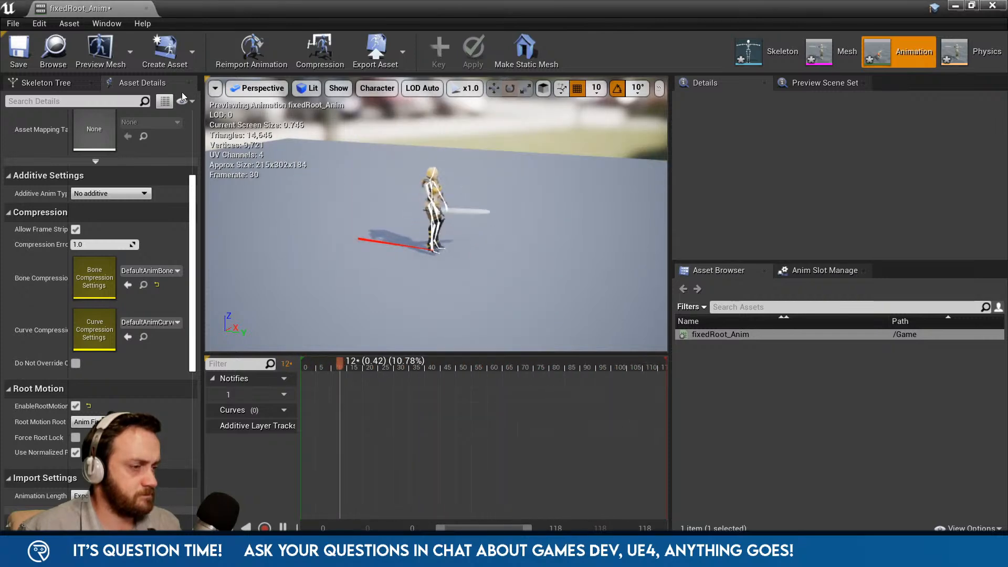
{"action": "left_click", "coordinate": [18, 52]}
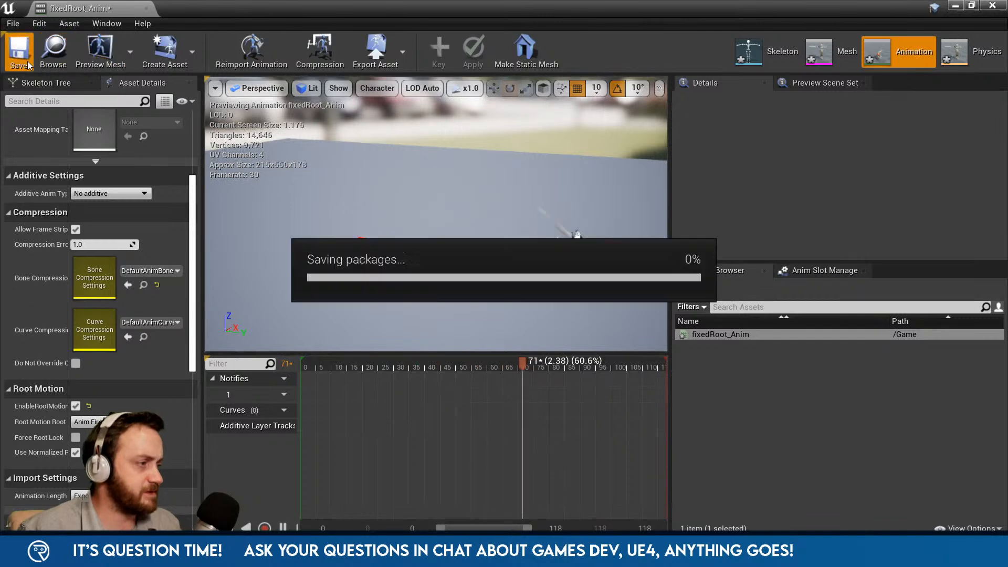
{"action": "left_click", "coordinate": [992, 6]}
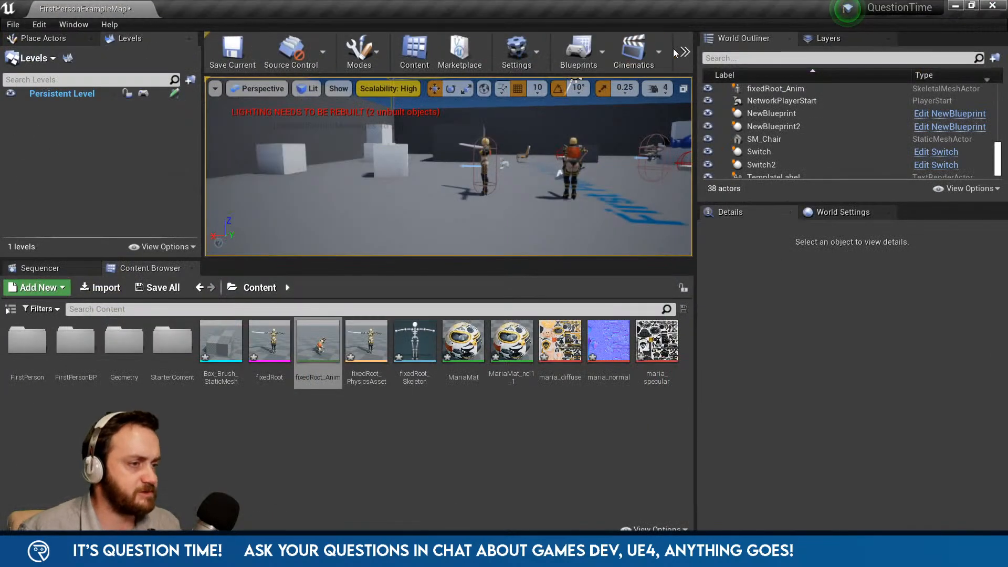
- Play the level and walk up to the characters to examine the capsule during the roll
{"action": "left_click", "coordinate": [684, 51]}
{"action": "left_click", "coordinate": [721, 126]}
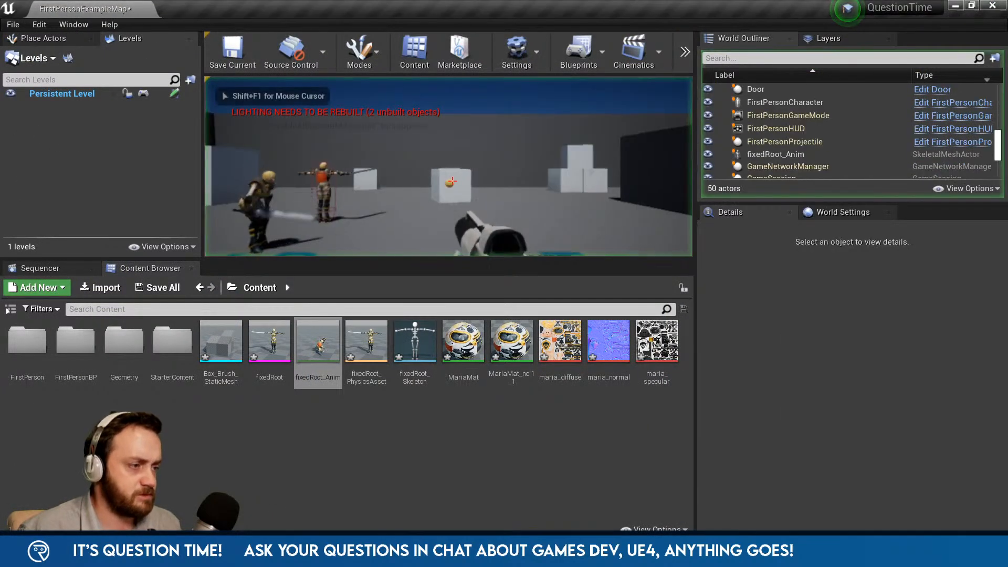
{"action": "key", "text": "w"}
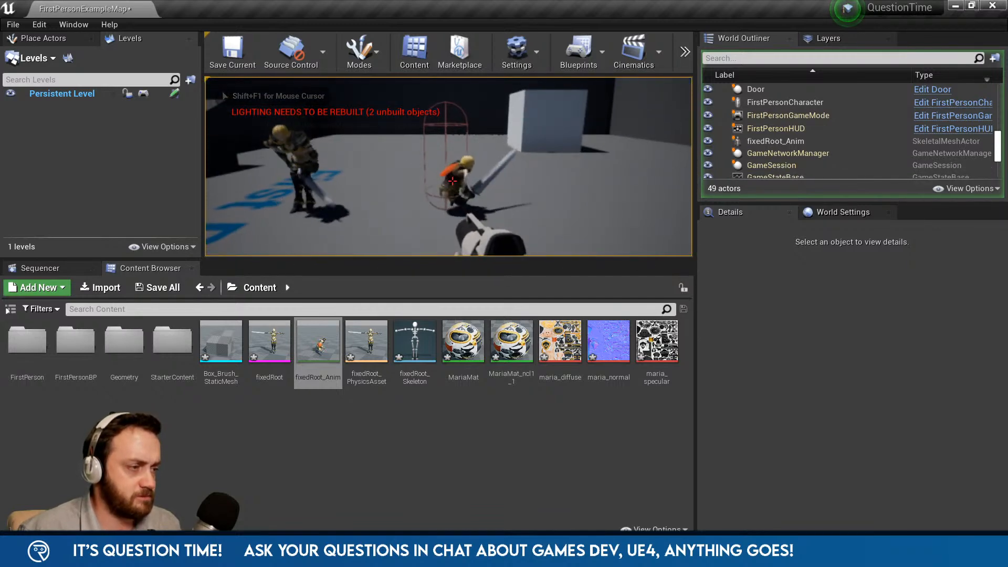
- Move around the rolling characters to watch the capsule from another angle, and stop the play session
{"action": "key", "text": "s"}
{"action": "key", "text": "w"}
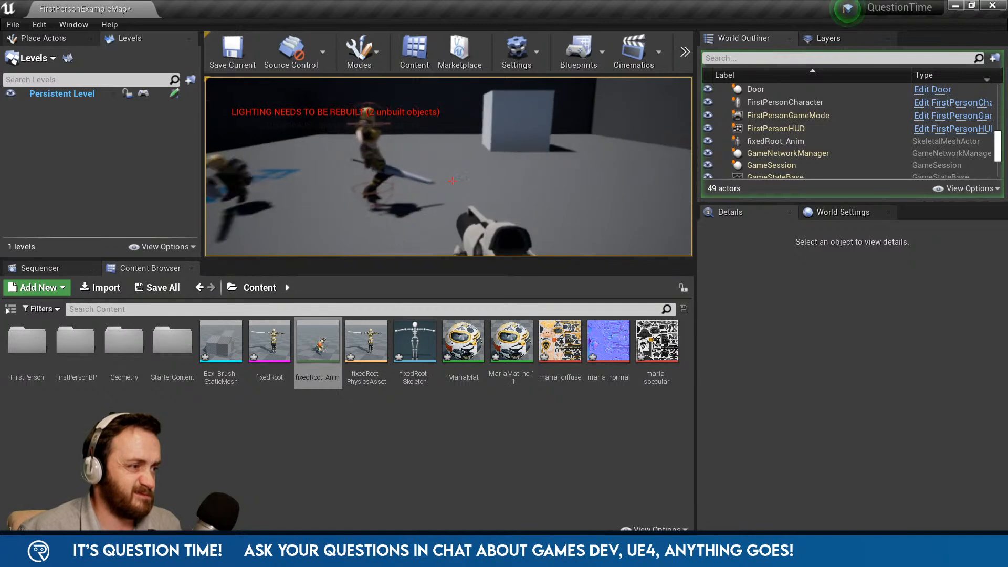
{"action": "key", "text": "Escape"}
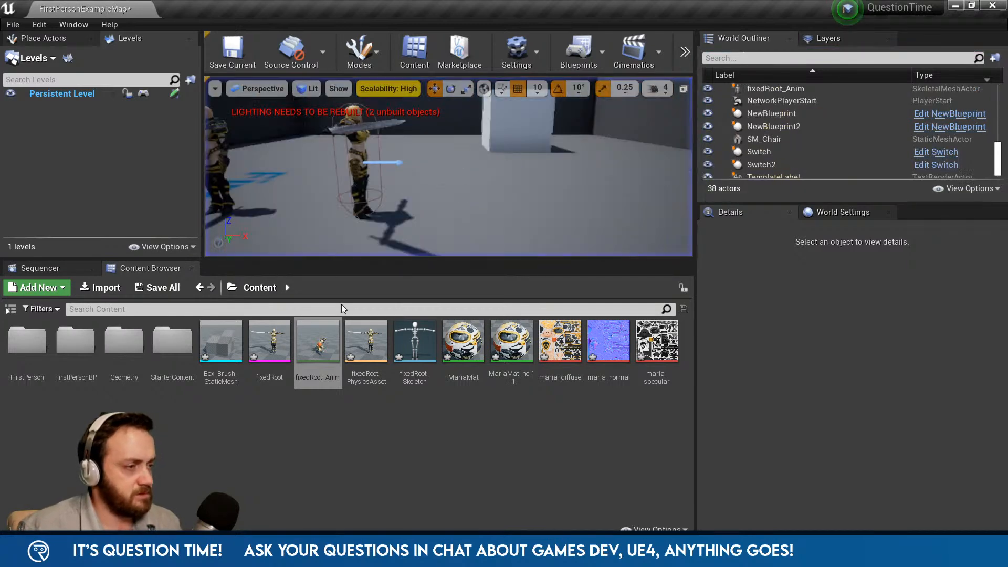
- Open fixedRoot_Anim to look through its asset details, and close its editor
{"action": "left_click", "coordinate": [325, 339]}
{"action": "double_click", "coordinate": [325, 339]}
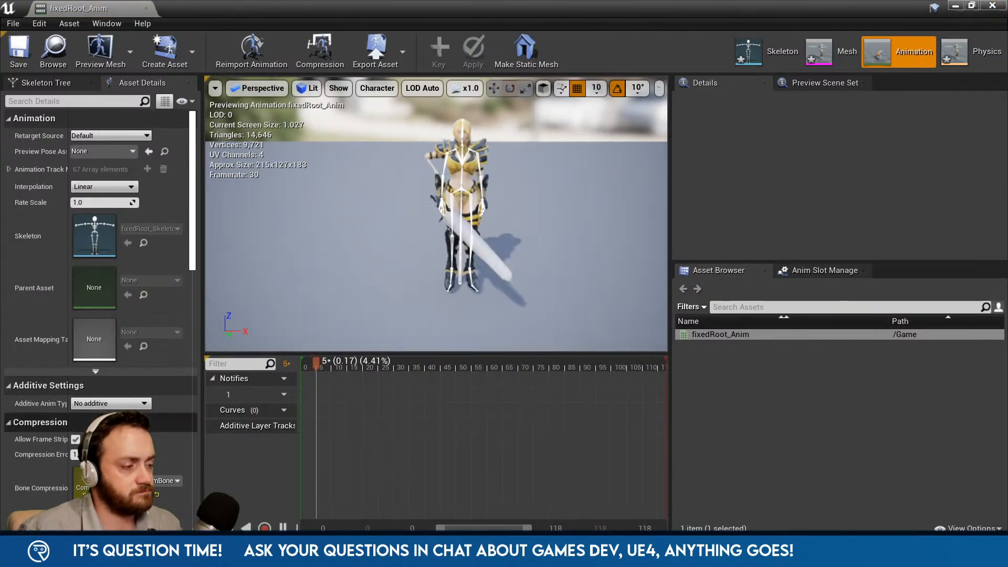
{"action": "scroll", "coordinate": [159, 443], "scroll_direction": "down", "scroll_amount": 3}
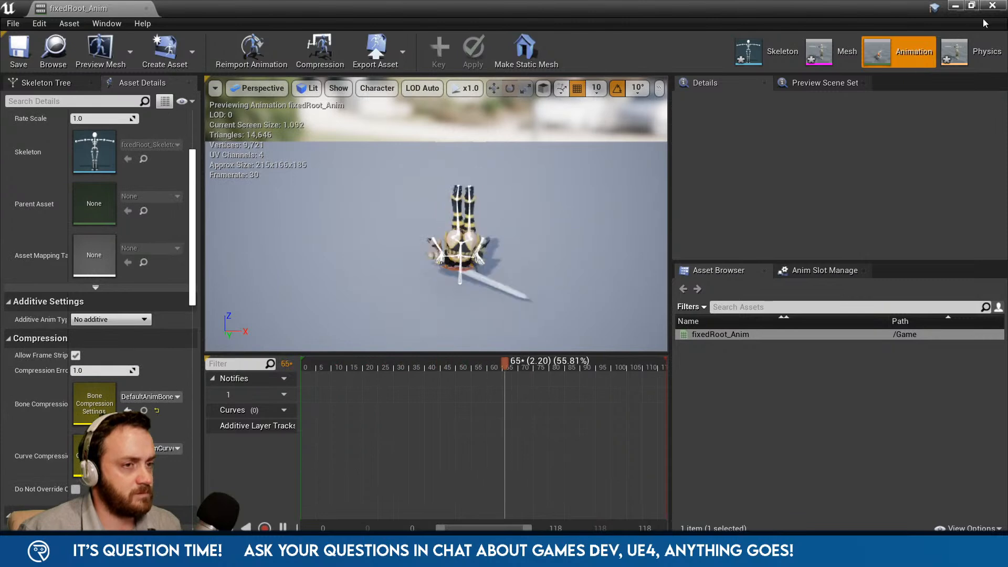
{"action": "left_click", "coordinate": [991, 5]}
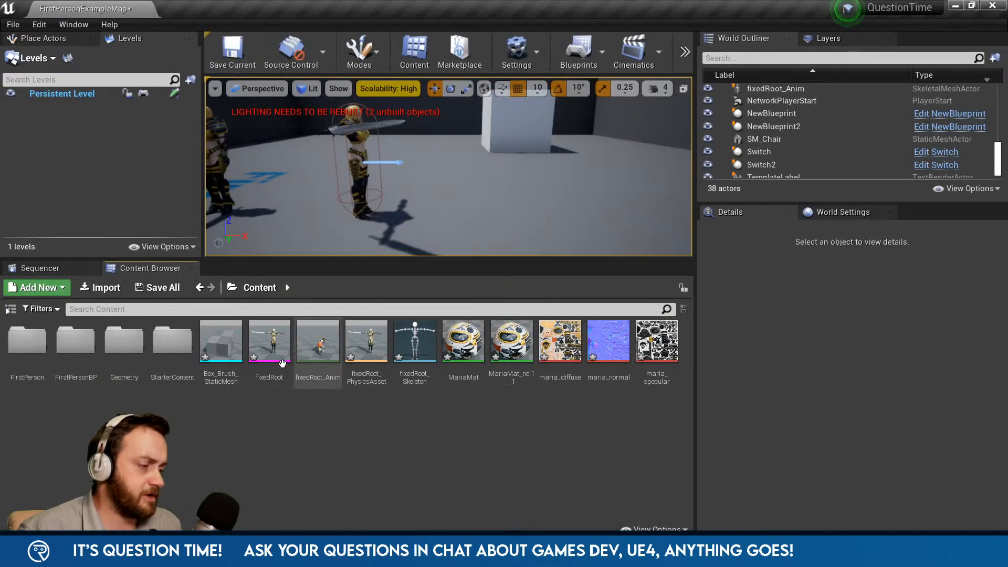
- Create an Animation Blueprint targeting fixedRoot_Skeleton in the Content folder and open it
{"action": "right_click", "coordinate": [292, 419]}
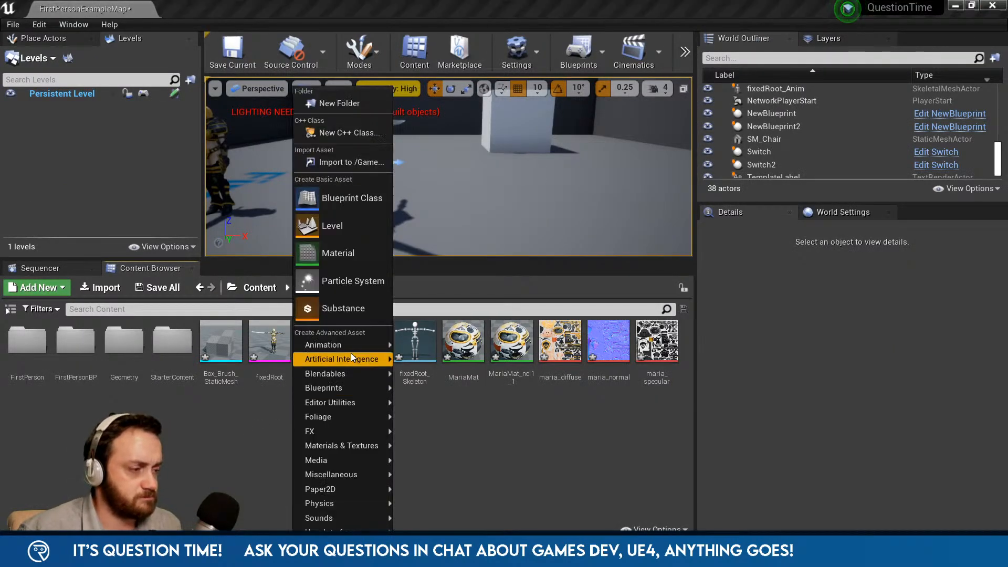
{"action": "mouse_move", "coordinate": [352, 357]}
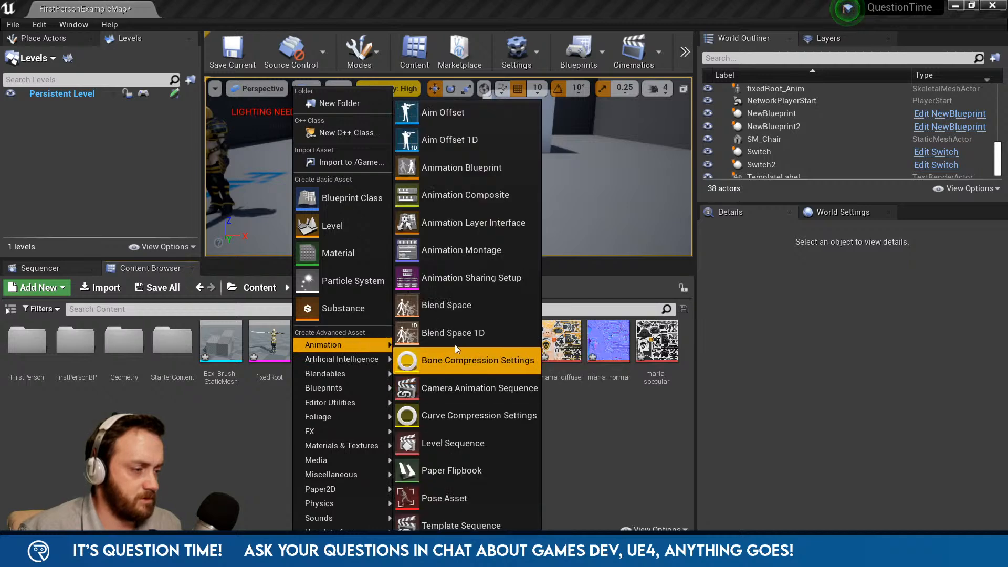
{"action": "left_click", "coordinate": [452, 168]}
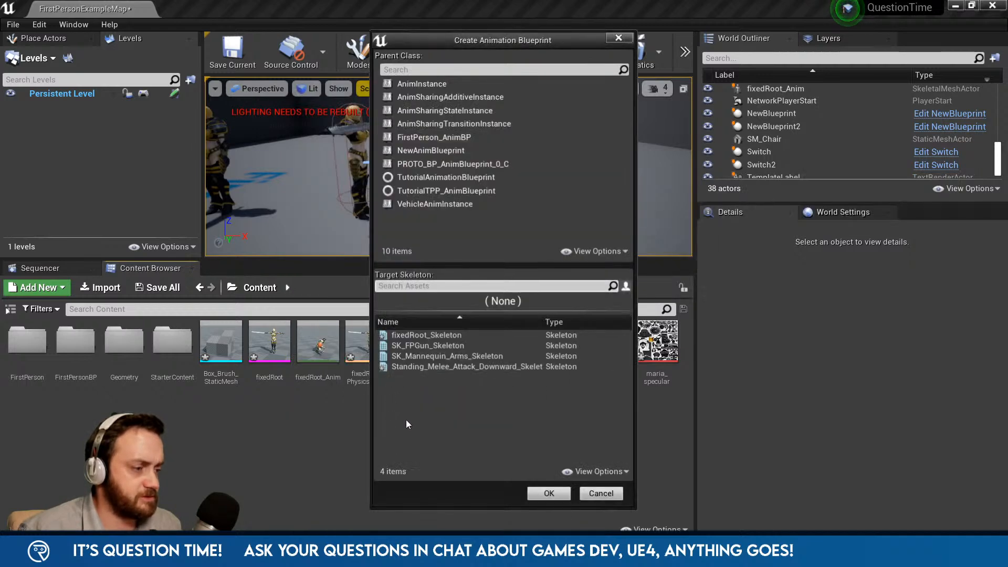
{"action": "left_click", "coordinate": [430, 335]}
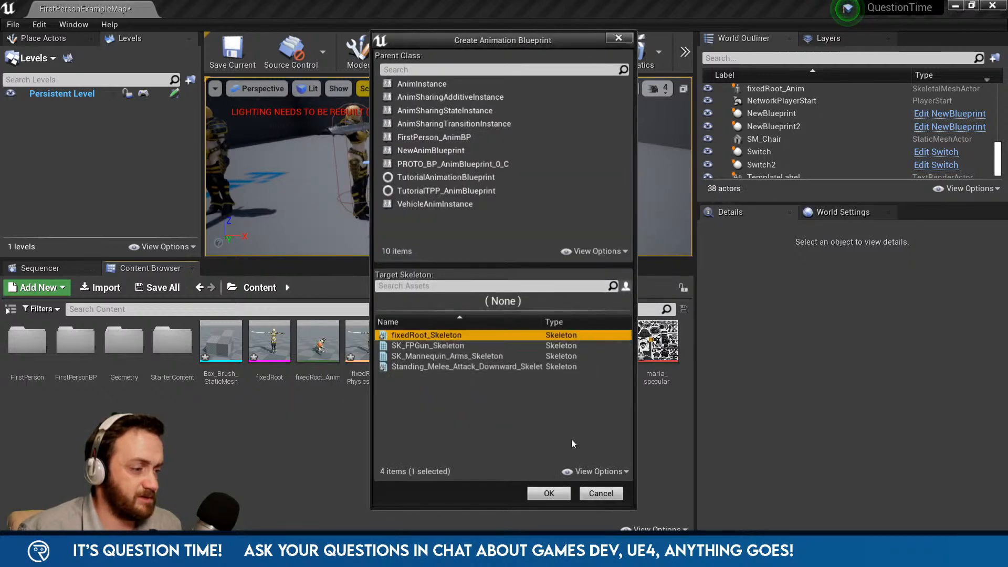
{"action": "left_click", "coordinate": [548, 494]}
{"action": "double_click", "coordinate": [33, 422]}
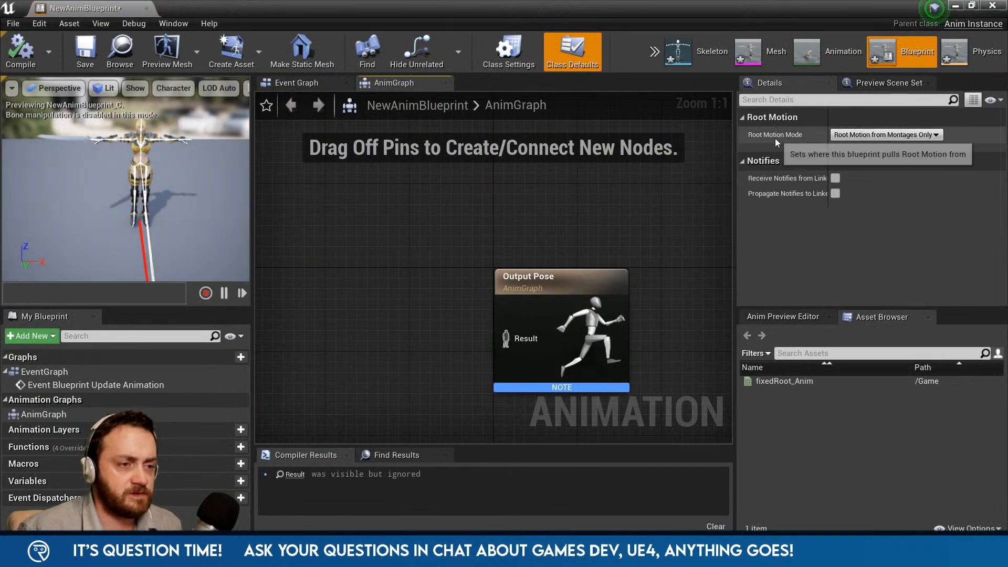
- Set the animation blueprint's Root Motion Mode to Root Motion from Everything, compile and save it, and close its editor
{"action": "left_click", "coordinate": [868, 135]}
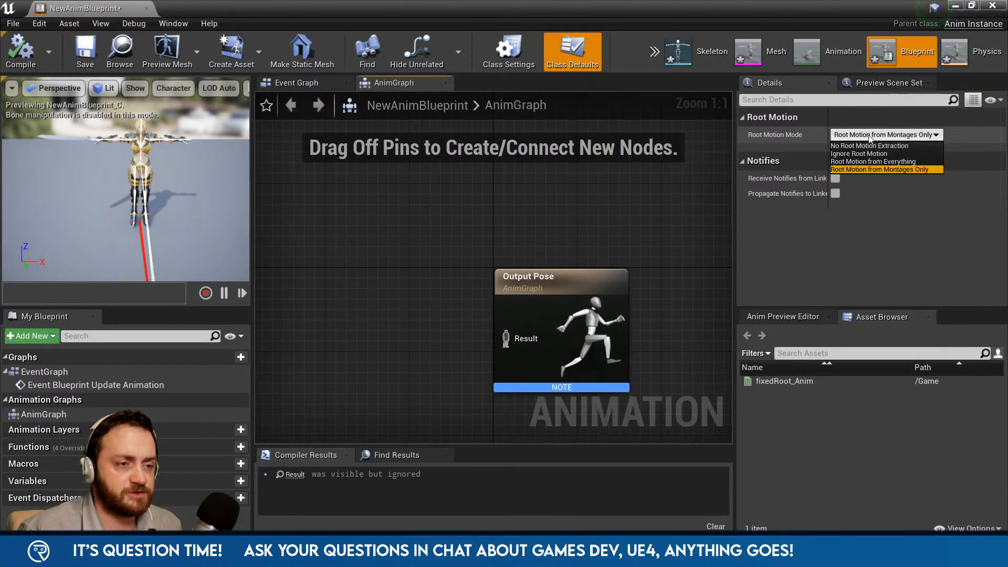
{"action": "left_click", "coordinate": [877, 161]}
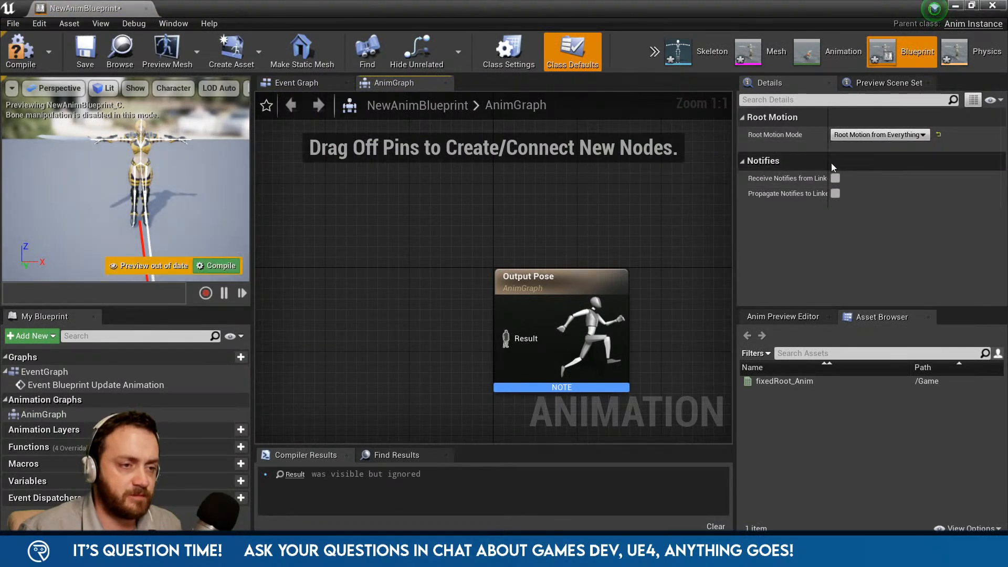
{"action": "left_click", "coordinate": [20, 53]}
{"action": "left_click", "coordinate": [85, 52]}
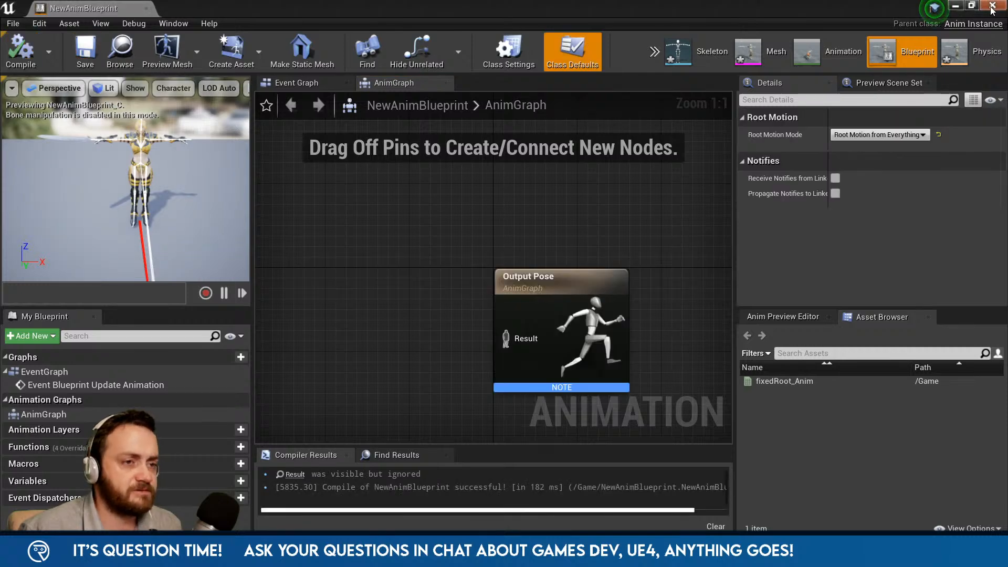
{"action": "left_click", "coordinate": [992, 6]}
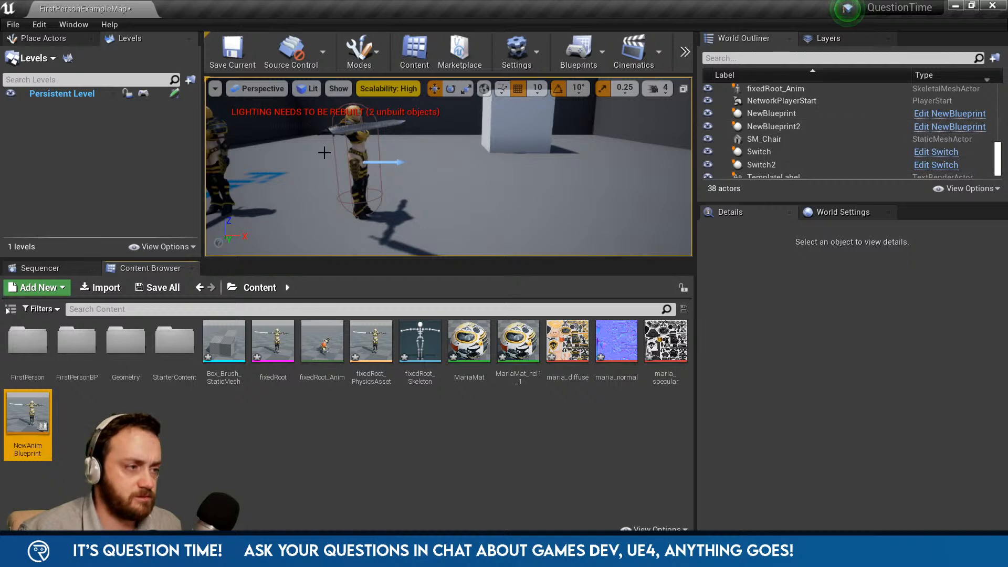
- Open the NewBlueprint2 actor's character blueprint and bring up the Anim Class choices for its Mesh component
{"action": "left_click", "coordinate": [949, 127]}
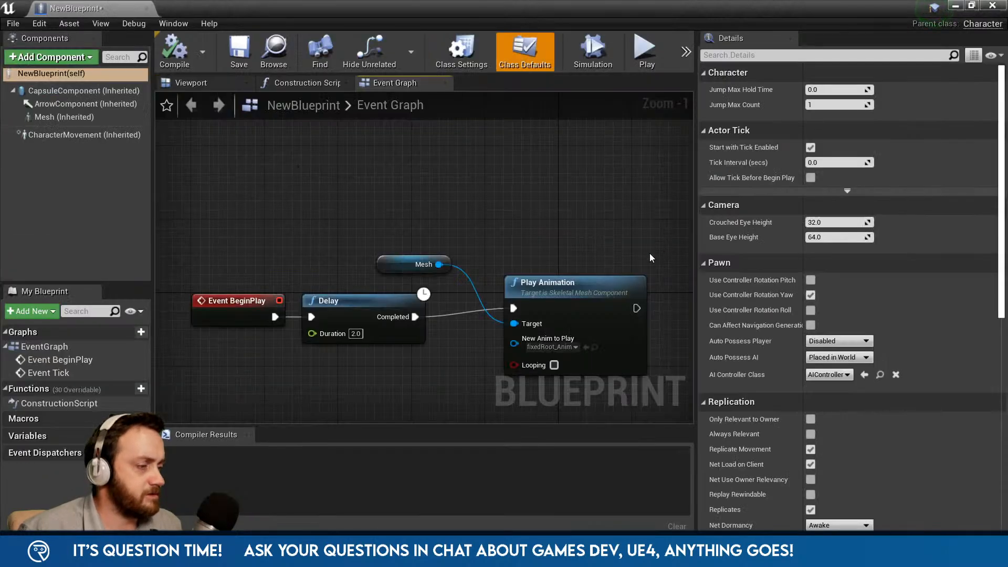
{"action": "left_click", "coordinate": [64, 116]}
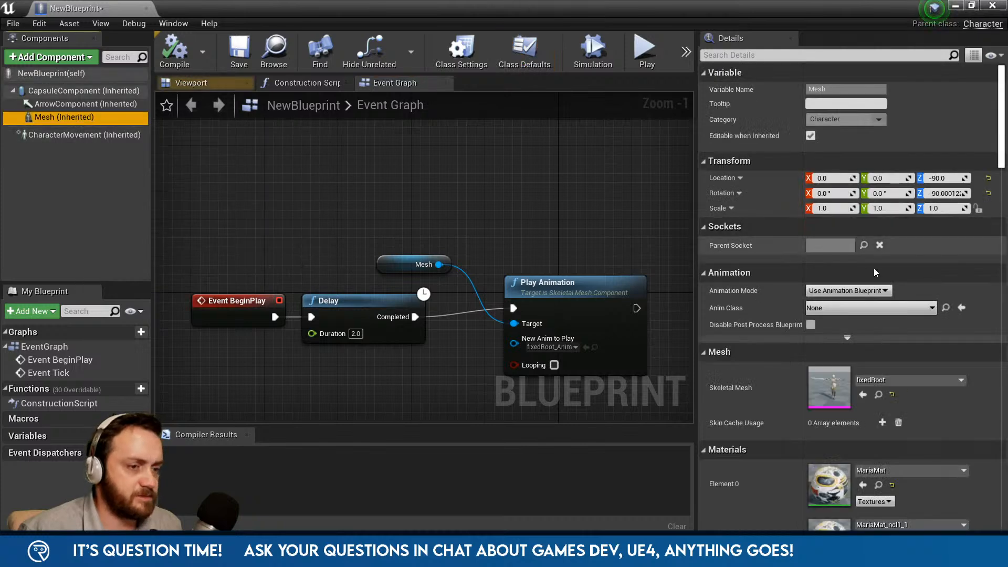
{"action": "left_click", "coordinate": [865, 308]}
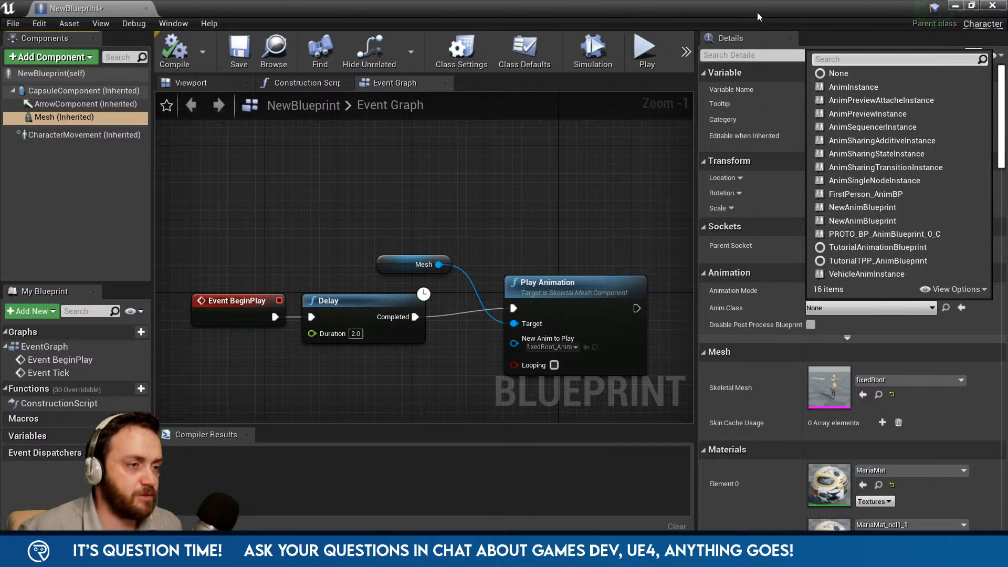
- Uncover the Content folder and rename the new animation blueprint as NewAnimBluepriddnt
{"action": "left_click_drag", "start_coordinate": [757, 12], "coordinate": [592, 138]}
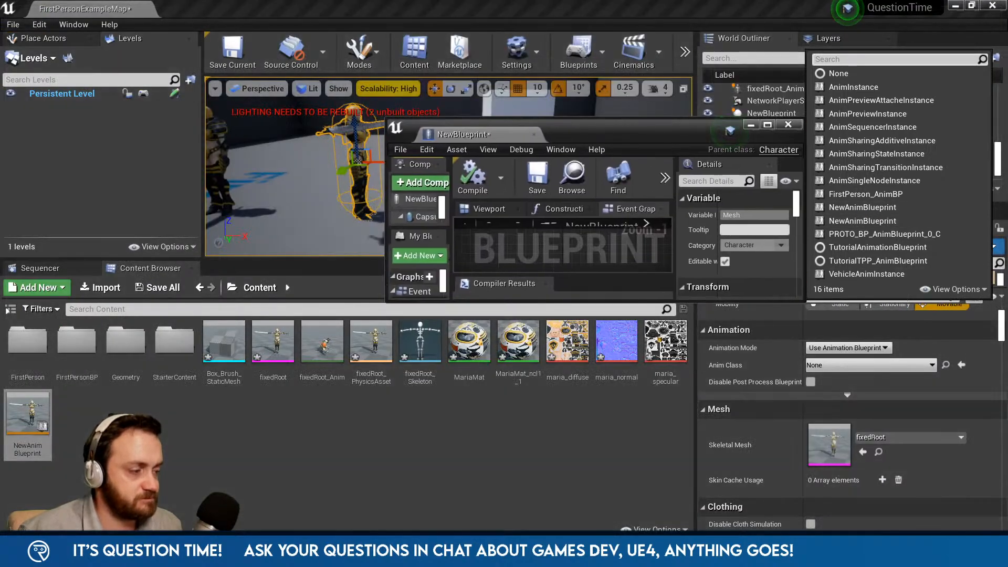
{"action": "left_click", "coordinate": [28, 447]}
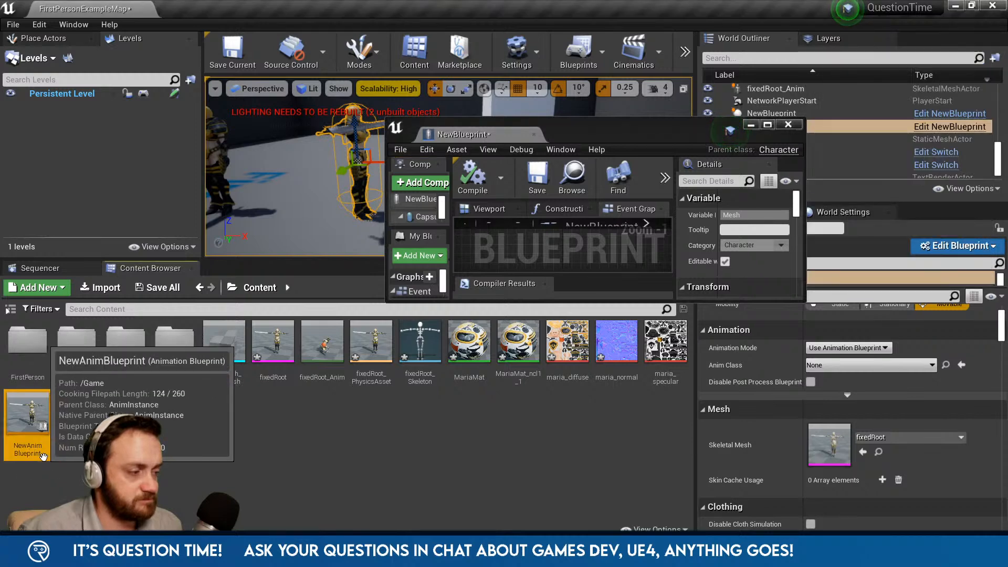
{"action": "left_click", "coordinate": [40, 450]}
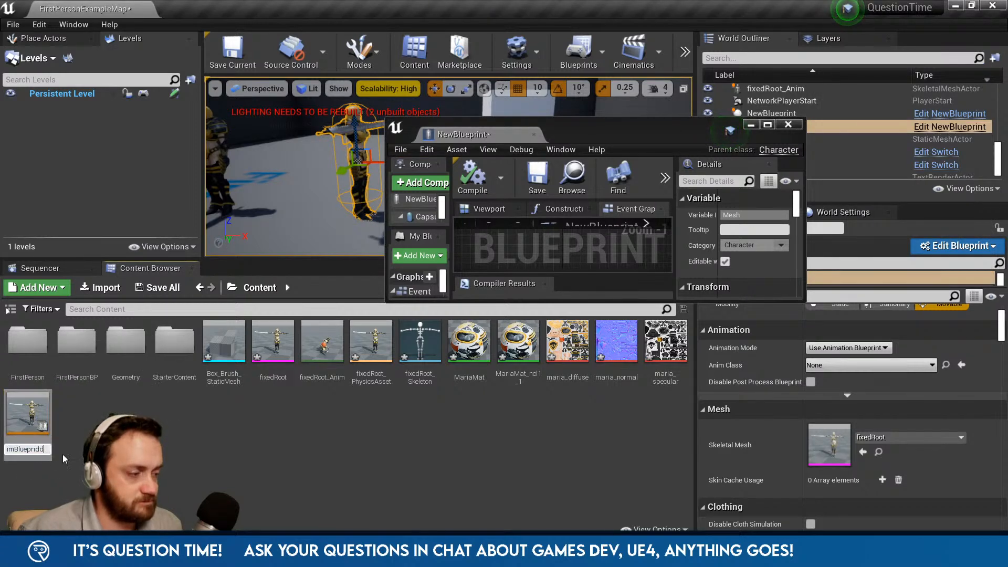
{"action": "key", "text": "Return"}
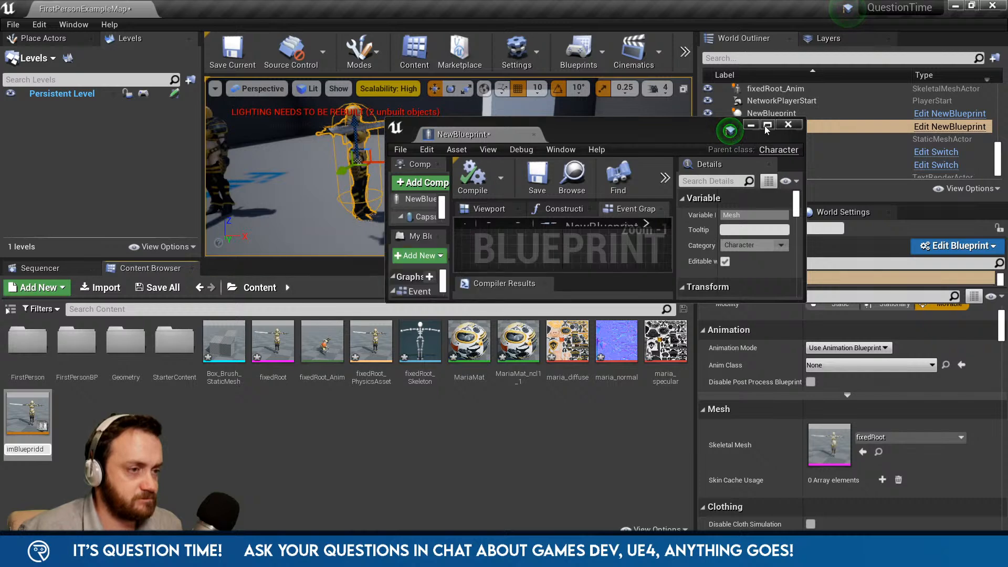
- Set the character Mesh's Anim Class to NewAnimBluepriddnt, compile the character blueprint and return to the level
{"action": "left_click", "coordinate": [767, 125]}
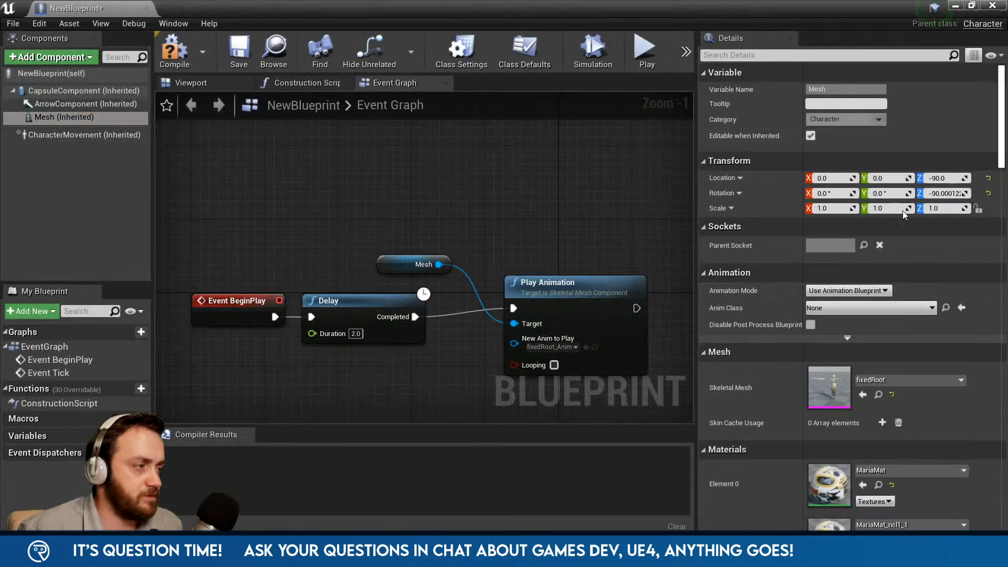
{"action": "left_click", "coordinate": [829, 309]}
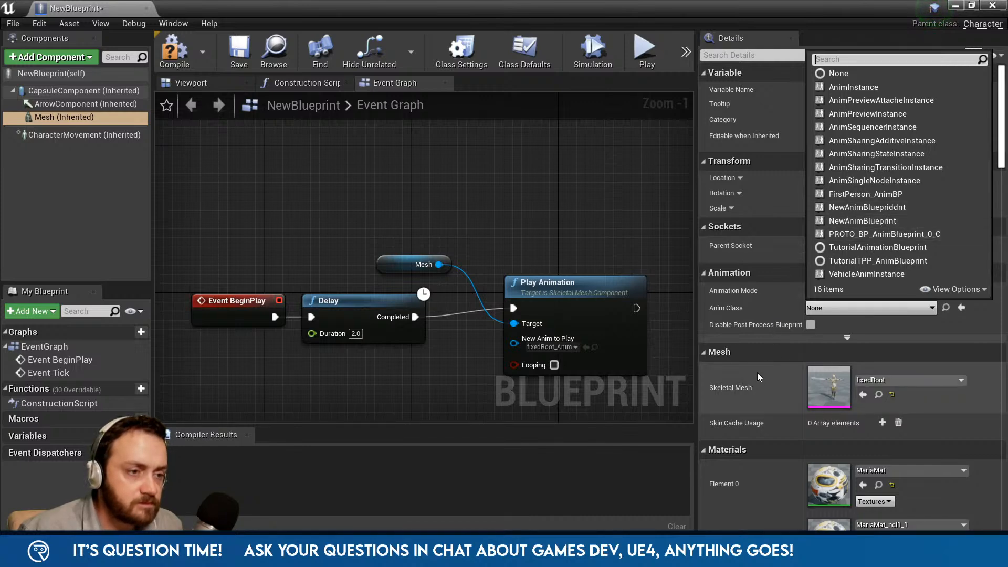
{"action": "left_click", "coordinate": [885, 208]}
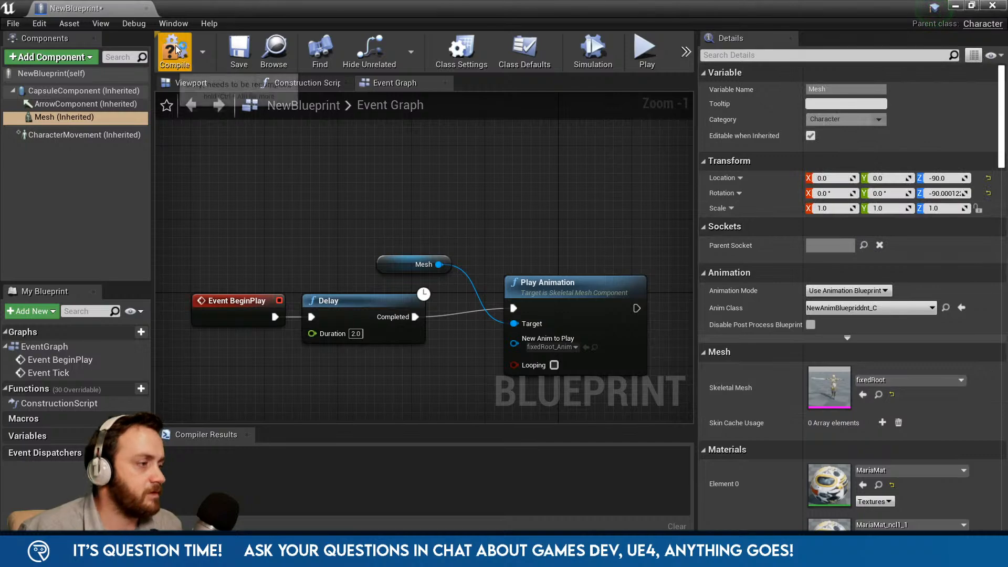
{"action": "left_click", "coordinate": [173, 64]}
{"action": "left_click", "coordinate": [955, 6]}
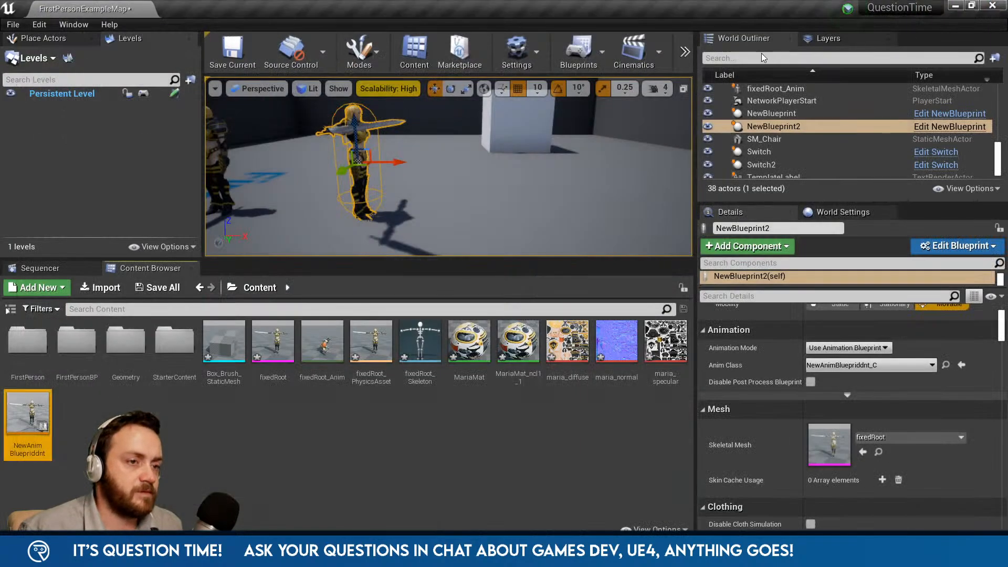
- Play the level, walk beside the rolling characters while firing to examine the capsule's movement, and stop the session
{"action": "left_click", "coordinate": [683, 54]}
{"action": "left_click", "coordinate": [711, 131]}
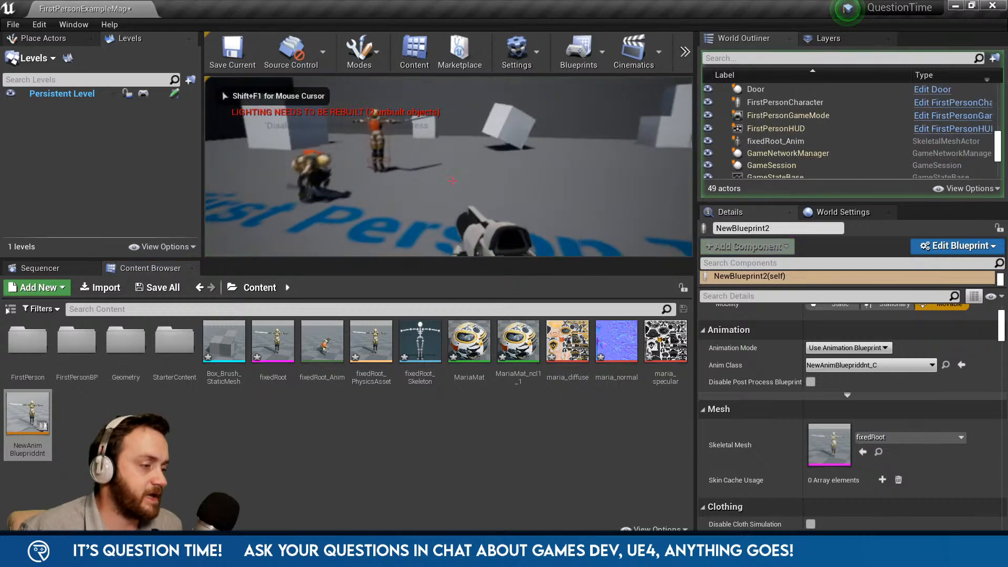
{"action": "key", "text": "d"}
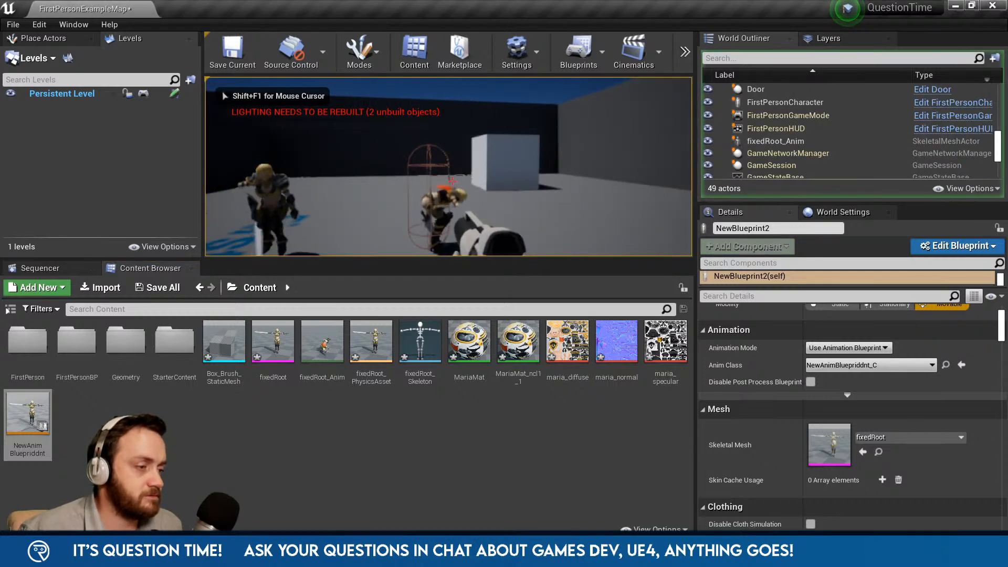
{"action": "key", "text": "d"}
{"action": "left_click", "coordinate": [452, 181]}
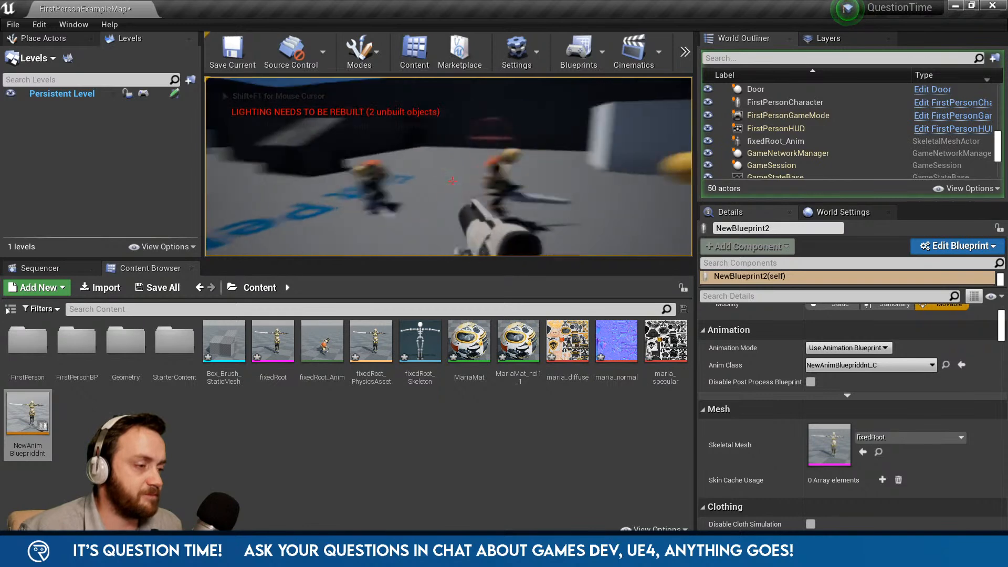
{"action": "left_click", "coordinate": [452, 181]}
{"action": "left_click", "coordinate": [452, 181]}
{"action": "key", "text": "Escape"}
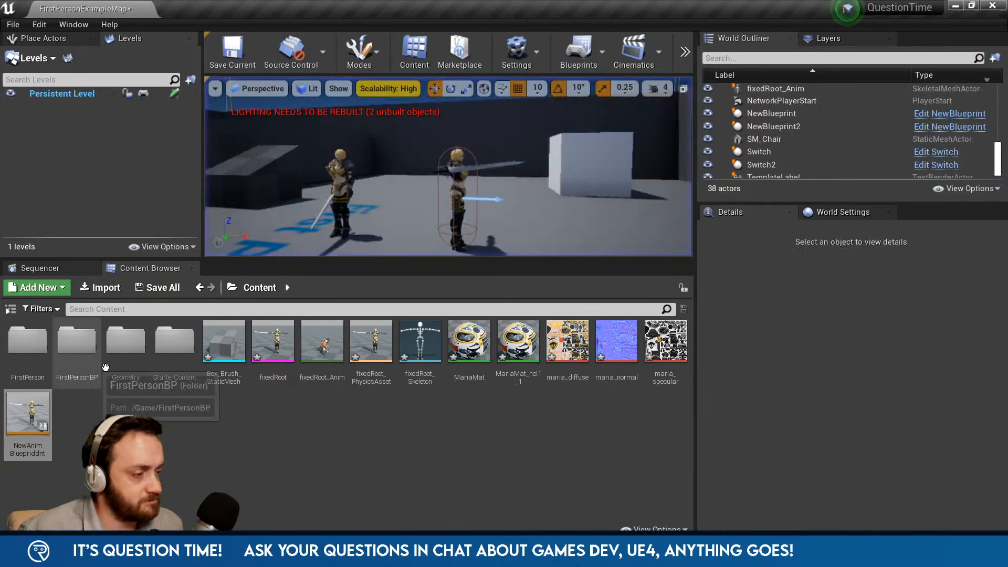
- Reopen fixedRoot_Anim, view the preview character from the side and review the Root Motion settings
{"action": "double_click", "coordinate": [330, 365]}
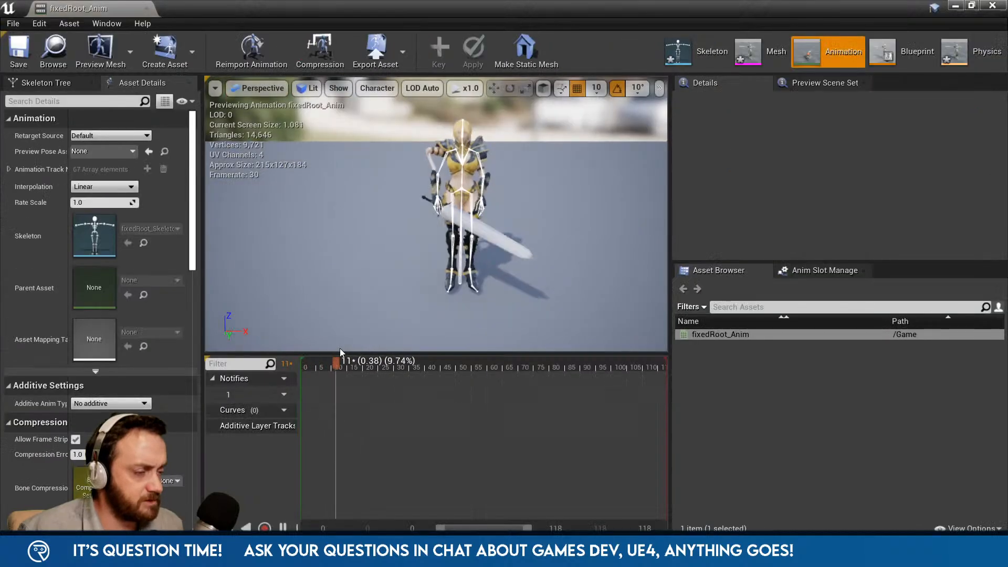
{"action": "right_click_drag", "start_coordinate": [362, 310], "coordinate": [509, 310]}
{"action": "scroll", "coordinate": [97, 294], "scroll_direction": "down", "scroll_amount": 6}
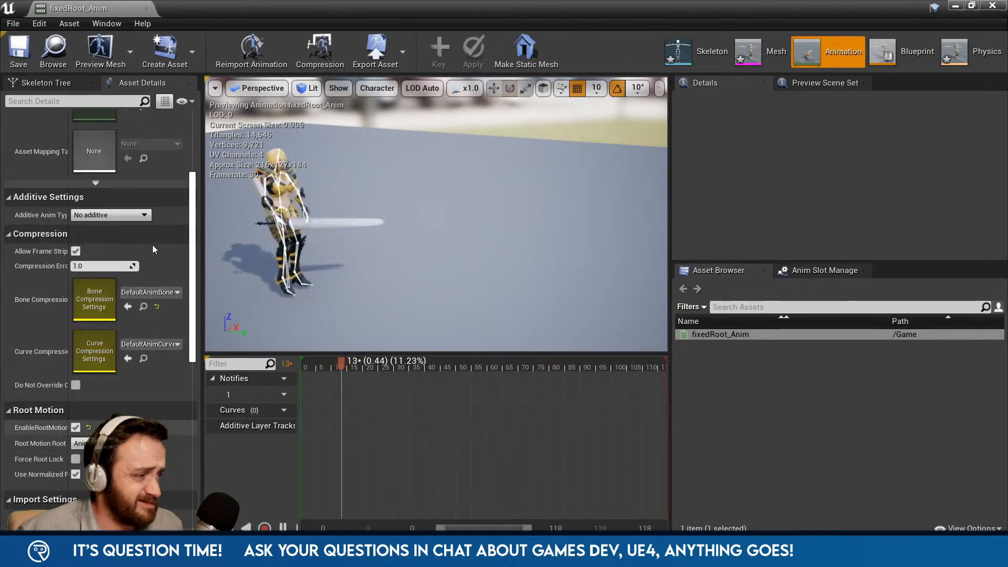
- Check the Root Motion Mode in the NewAnimBluepriddnt animation blueprint and recompile it
{"action": "left_click", "coordinate": [922, 52]}
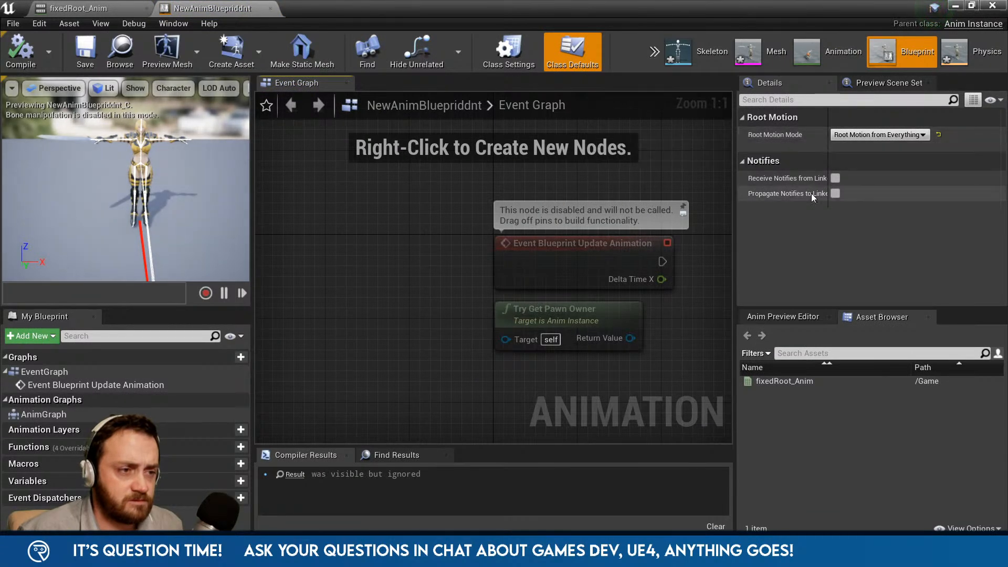
{"action": "left_click", "coordinate": [20, 51]}
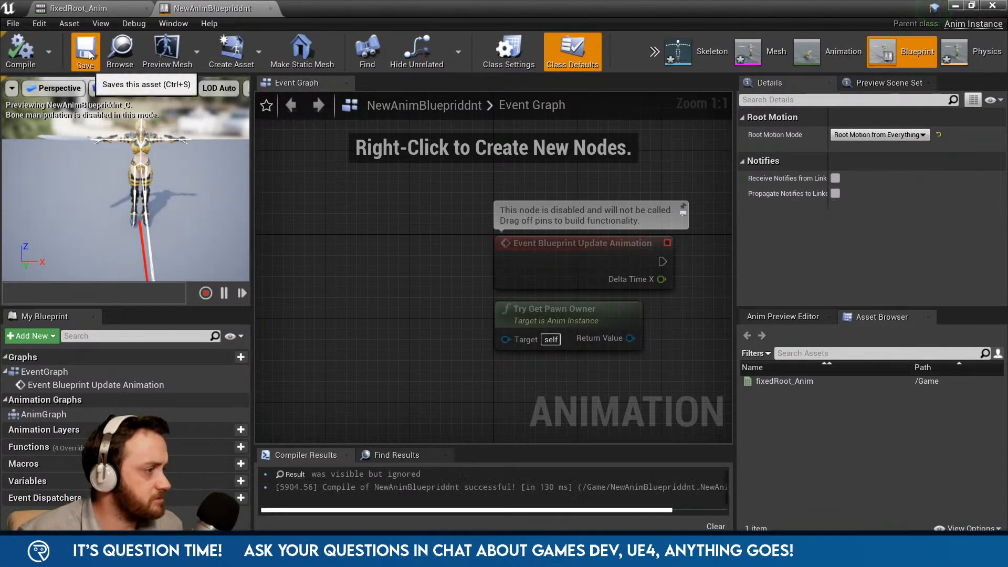
- Set fixedRoot_Anim's Root Motion Root Lock to Ref Pose
{"action": "left_click", "coordinate": [95, 7]}
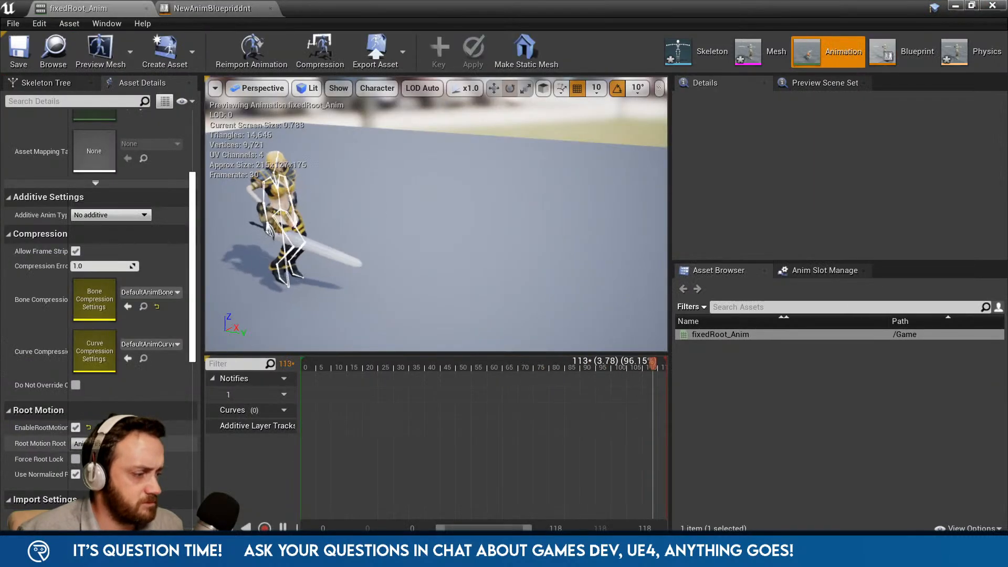
{"action": "left_click", "coordinate": [99, 444]}
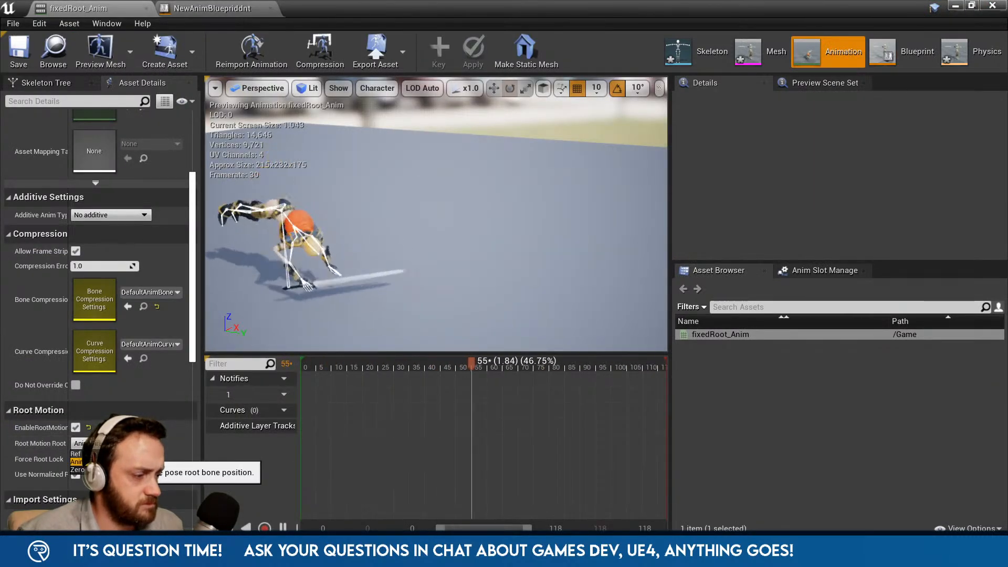
{"action": "left_click", "coordinate": [76, 454]}
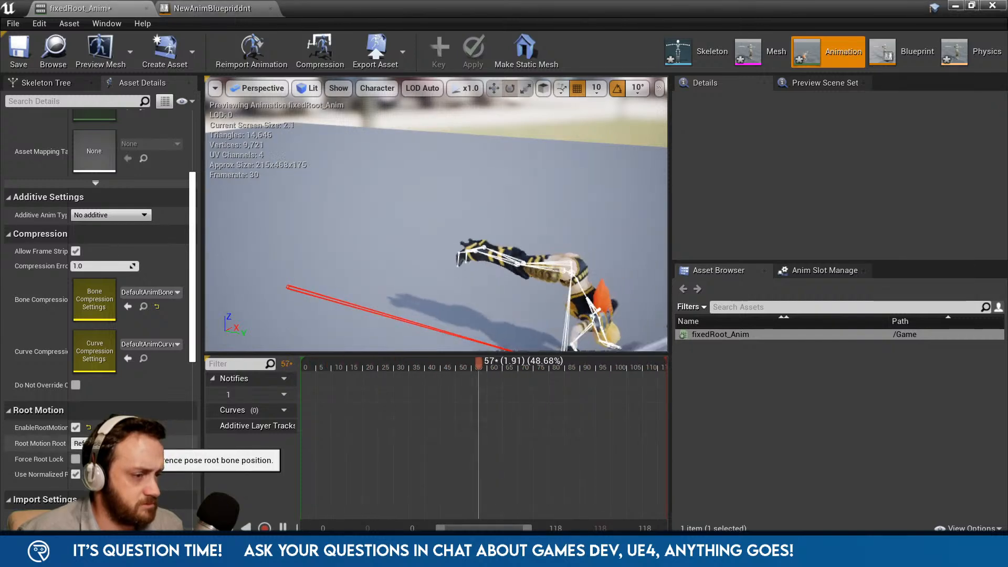
{"action": "left_click", "coordinate": [98, 444]}
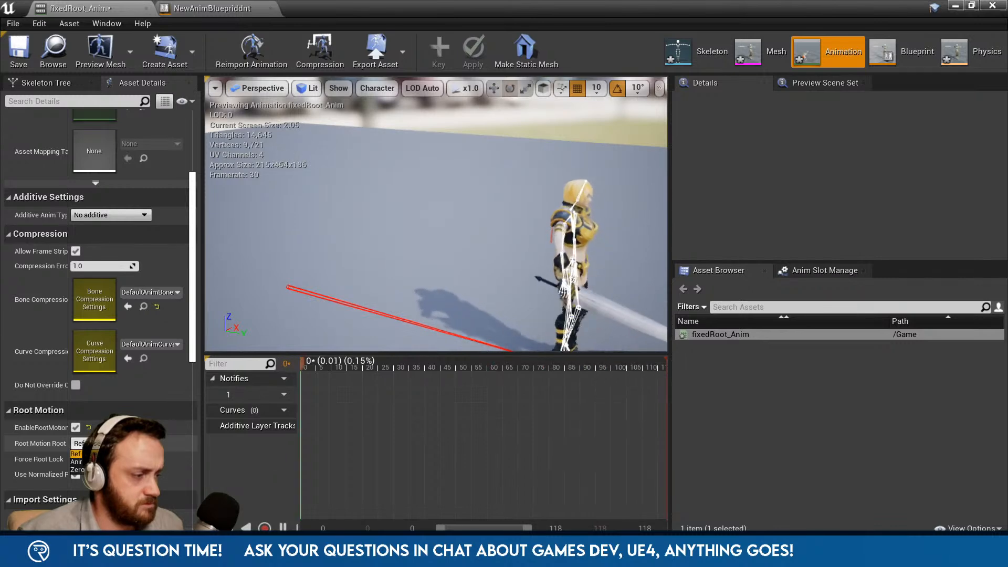
- Play the level from the main editor to examine how the character and its capsule move, and stop the session
{"action": "left_click", "coordinate": [955, 6]}
{"action": "left_click", "coordinate": [682, 48]}
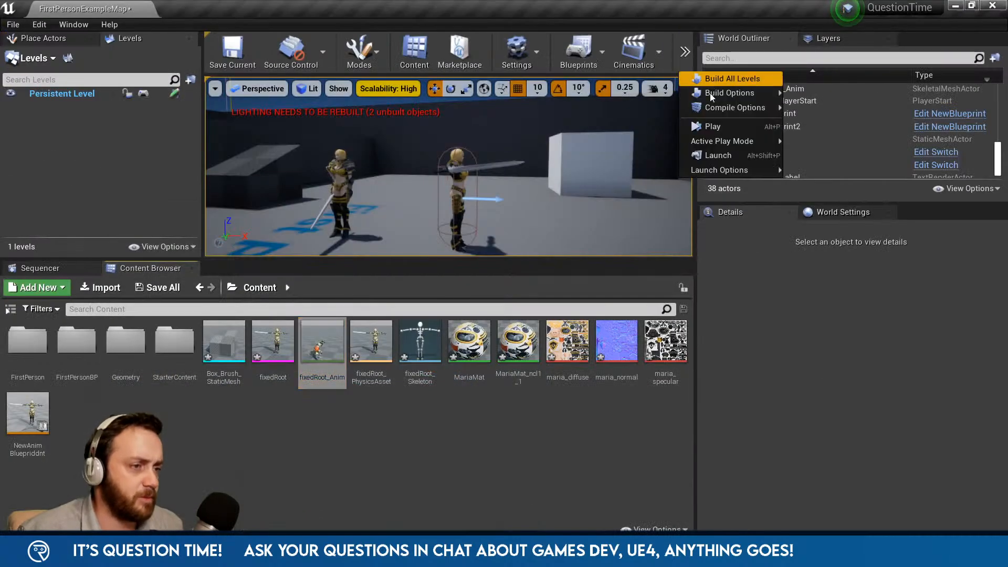
{"action": "left_click", "coordinate": [707, 126]}
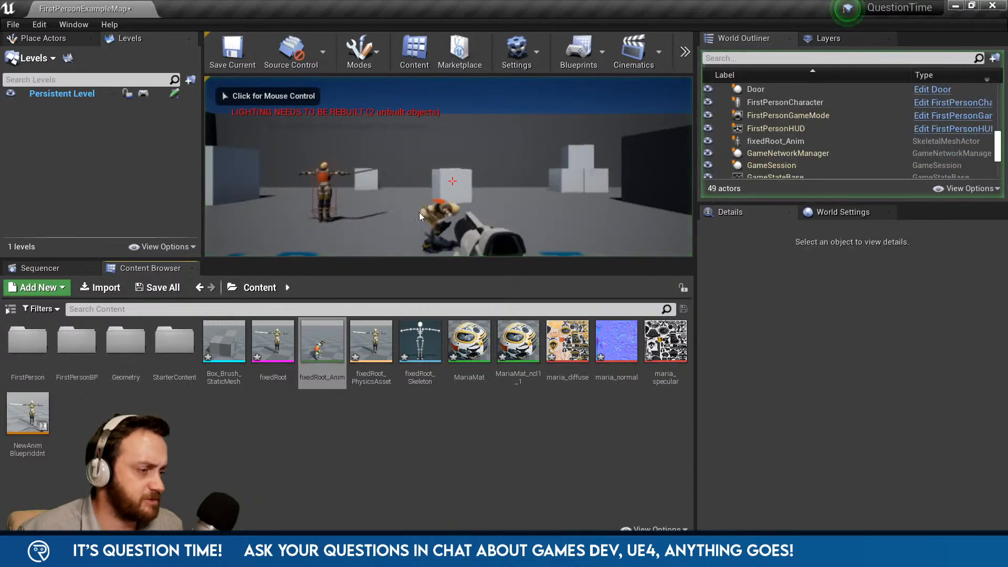
{"action": "left_click", "coordinate": [418, 212]}
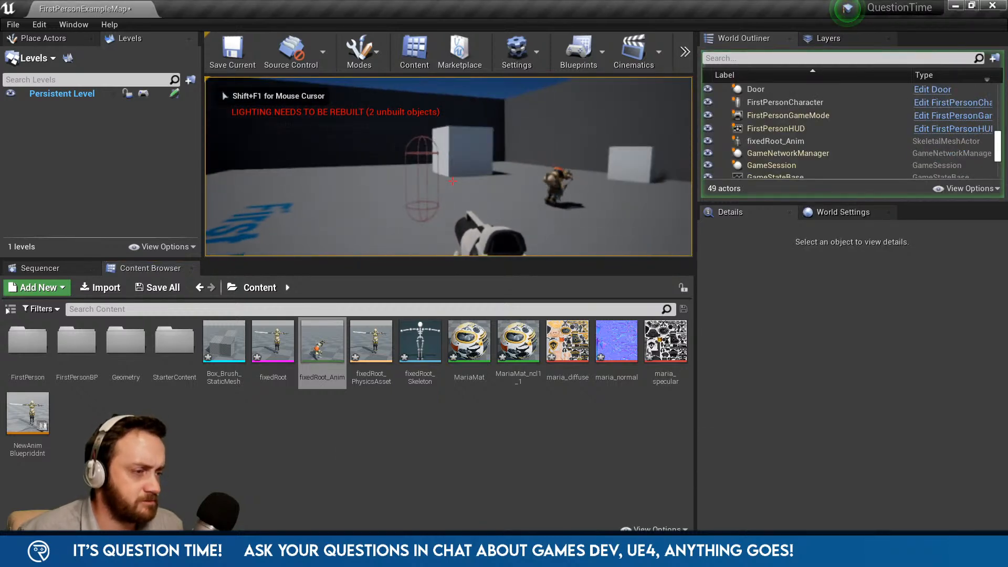
{"action": "key", "text": "shift+F1"}
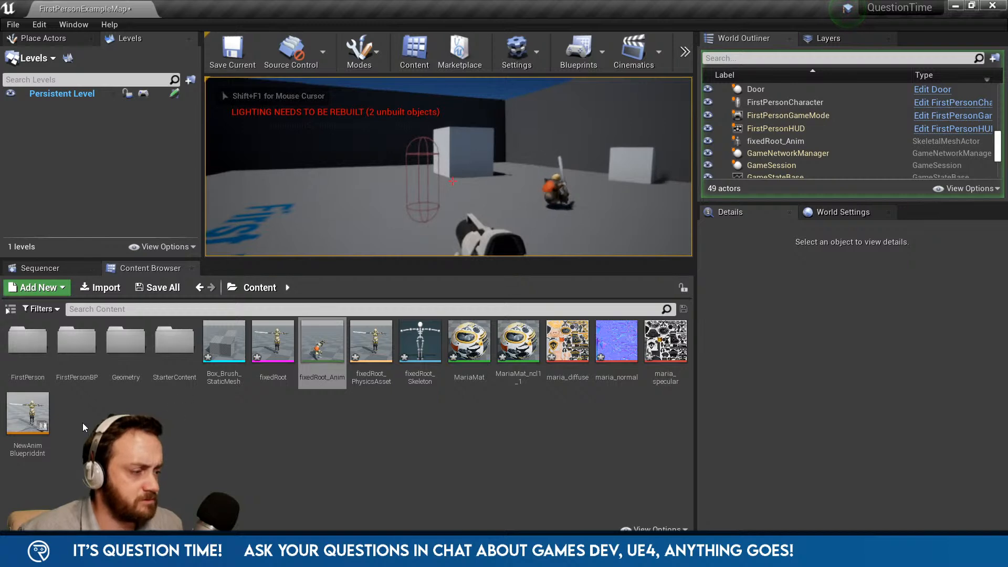
{"action": "key", "text": "Escape"}
- Reopen the NewAnimBluepriddnt animation blueprint to review its root motion setup and return to the level
{"action": "double_click", "coordinate": [33, 415]}
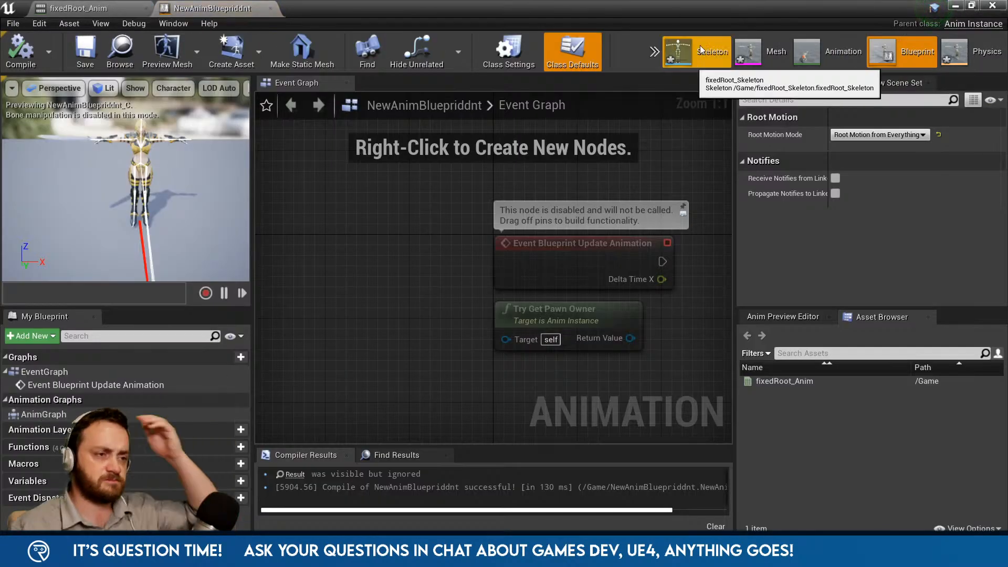
{"action": "left_click", "coordinate": [955, 5]}
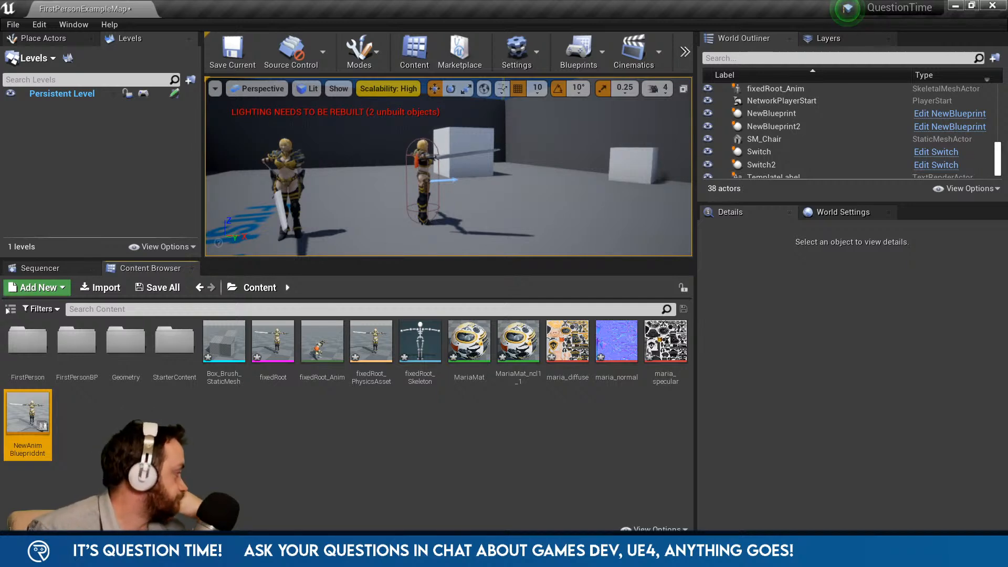
{"action": "left_click", "coordinate": [293, 450]}
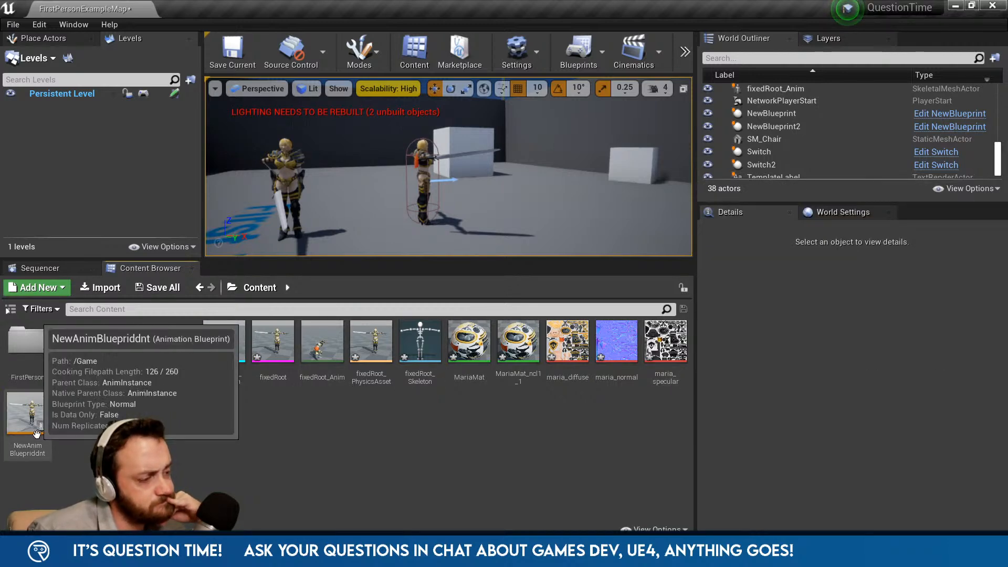
- Delete the Mesh and Play Animation nodes after the Delay in NewBlueprint's event graph, recompile and close the blueprint
{"action": "left_click", "coordinate": [964, 128]}
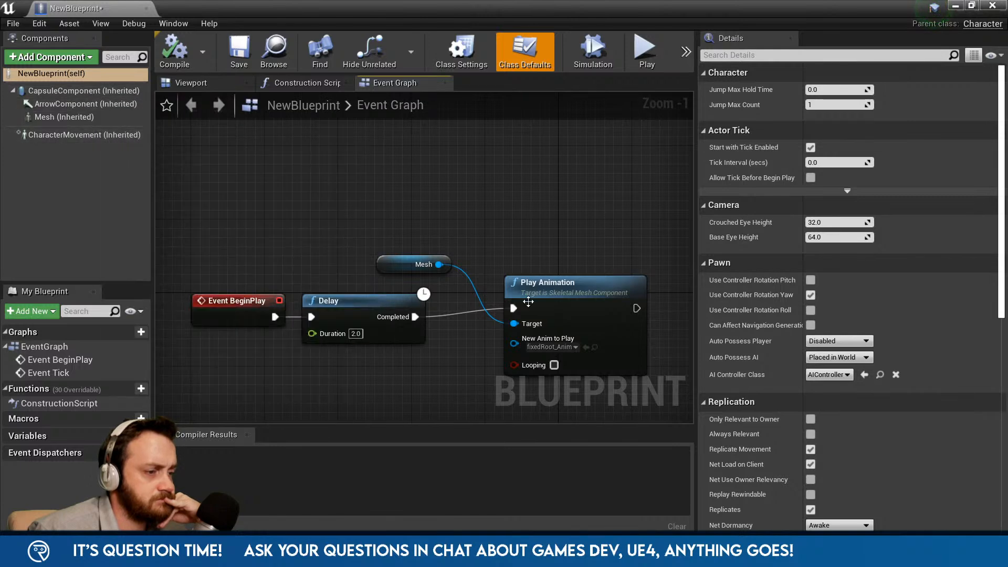
{"action": "left_click", "coordinate": [610, 306]}
{"action": "right_click_drag", "start_coordinate": [548, 249], "coordinate": [373, 190]}
{"action": "left_click_drag", "start_coordinate": [399, 243], "coordinate": [415, 253]}
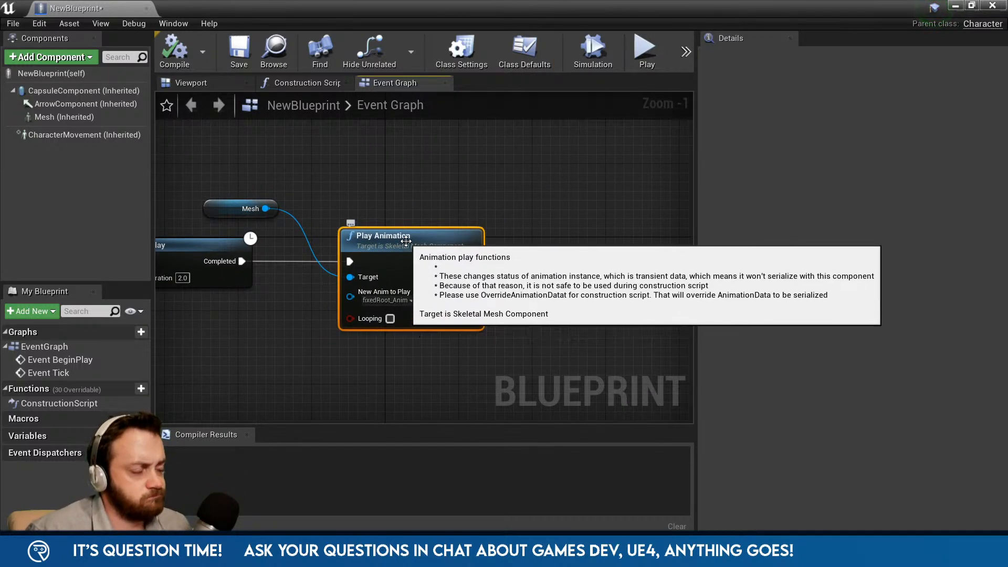
{"action": "left_click", "coordinate": [87, 117]}
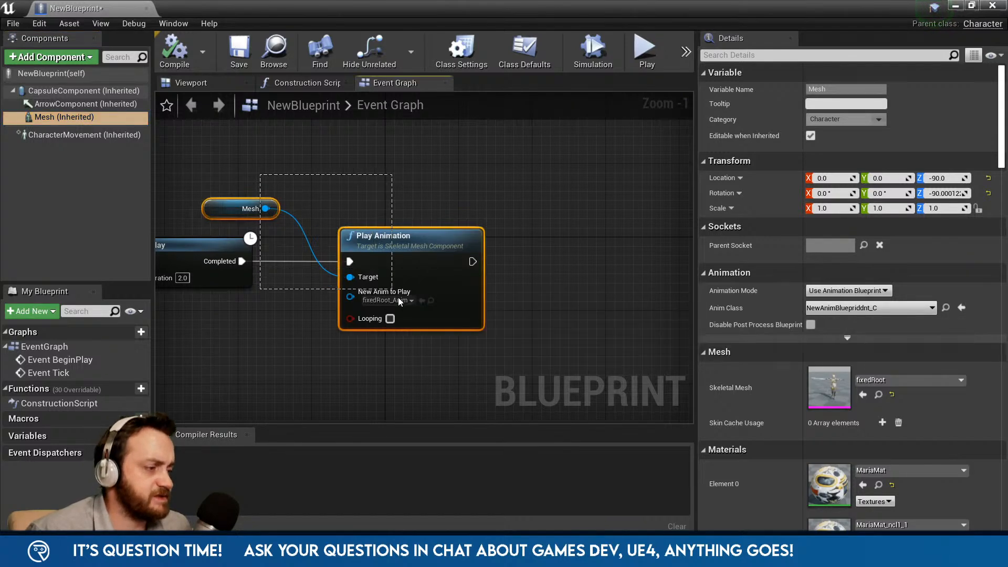
{"action": "left_click_drag", "start_coordinate": [397, 297], "coordinate": [399, 298]}
{"action": "key", "text": "Delete"}
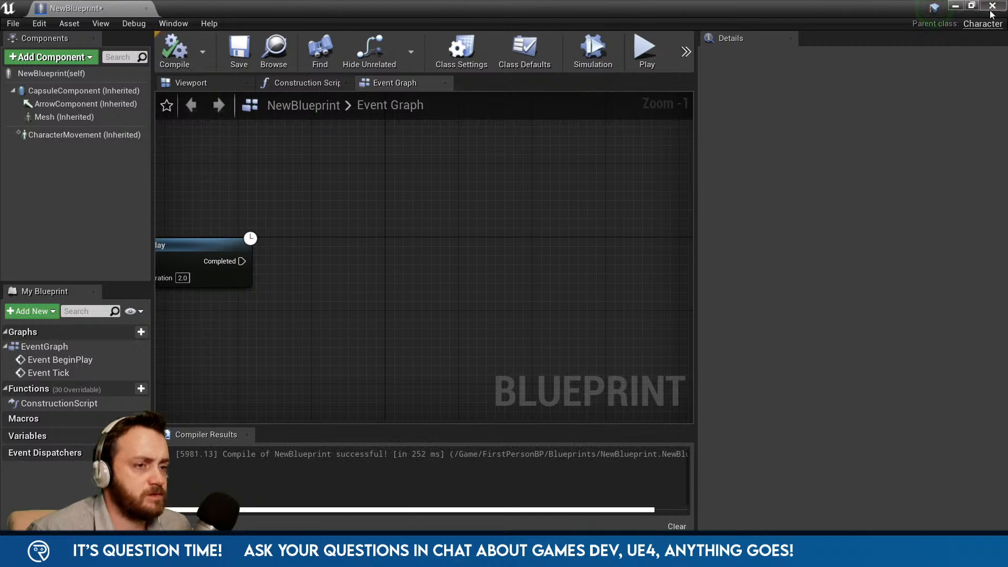
{"action": "left_click", "coordinate": [990, 8]}
- In NewAnimBluepriddnt's event graph, connect a Delay node with duration 2.0 to Event Blueprint Update Animation
{"action": "double_click", "coordinate": [31, 412]}
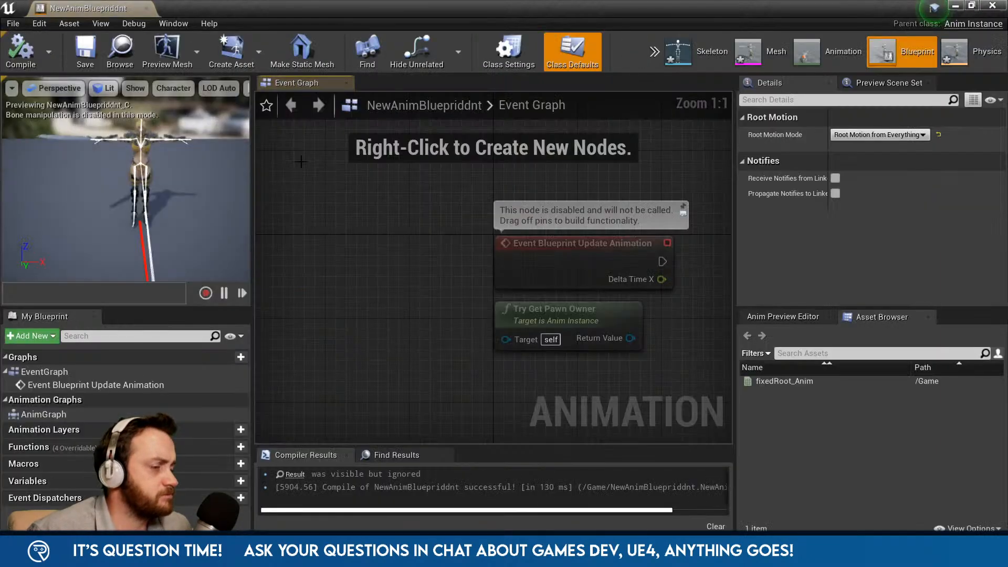
{"action": "right_click_drag", "start_coordinate": [587, 303], "coordinate": [412, 270]}
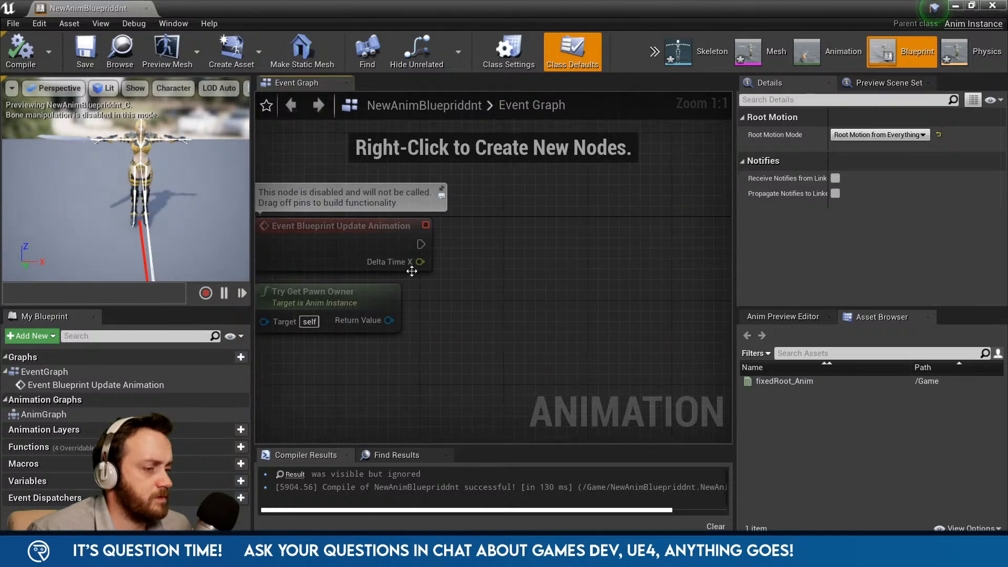
{"action": "scroll", "coordinate": [453, 265], "scroll_direction": "down", "scroll_amount": 3}
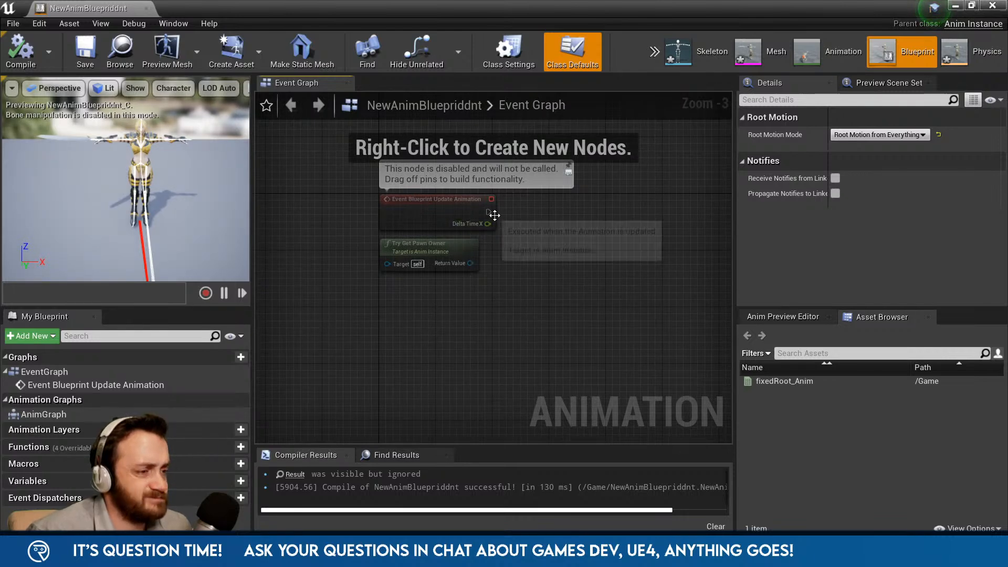
{"action": "left_click_drag", "start_coordinate": [545, 237], "coordinate": [544, 234]}
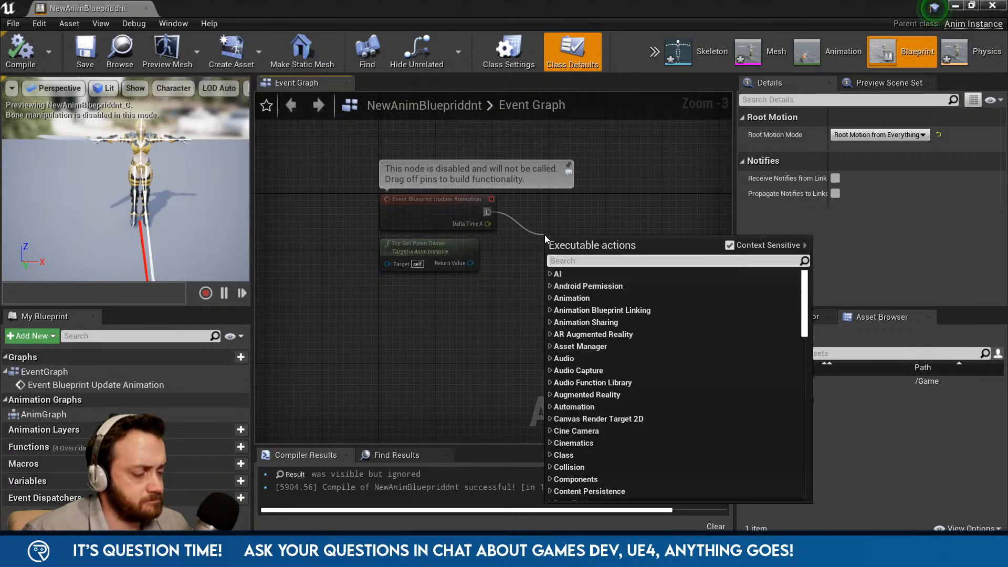
{"action": "type", "text": "del"}
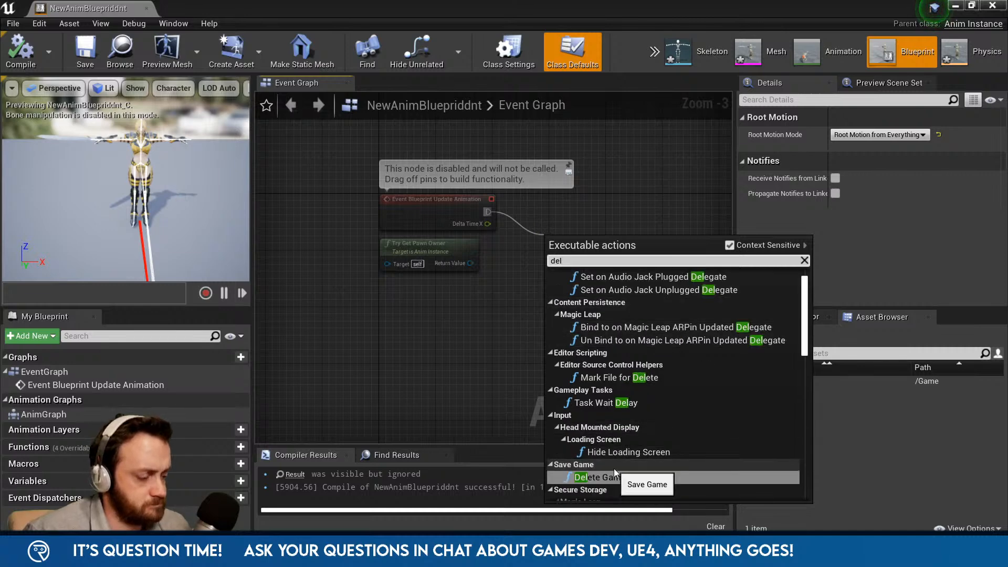
{"action": "type", "text": "ay"}
{"action": "left_click", "coordinate": [617, 408]}
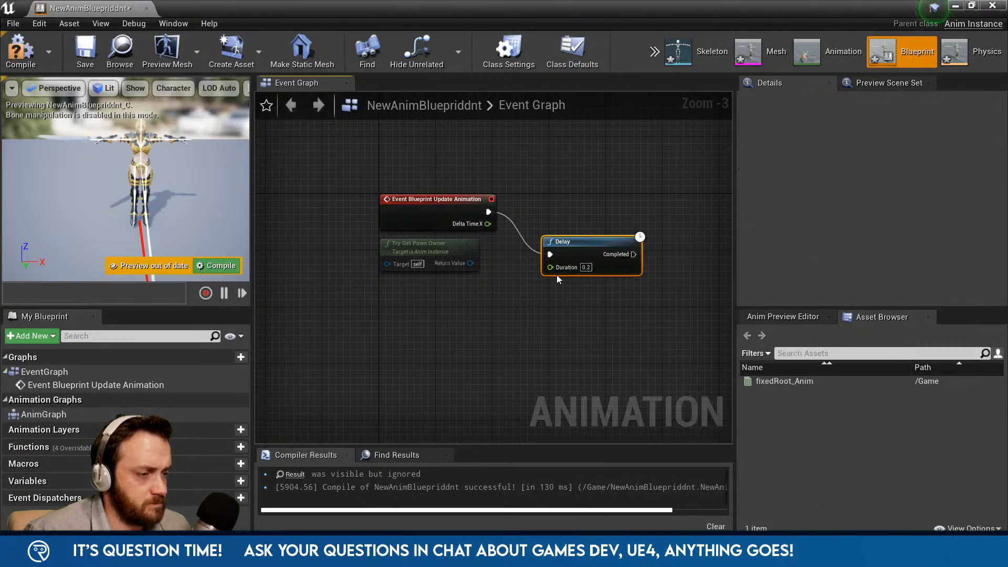
{"action": "type", "text": "2"}
{"action": "key", "text": "Return"}
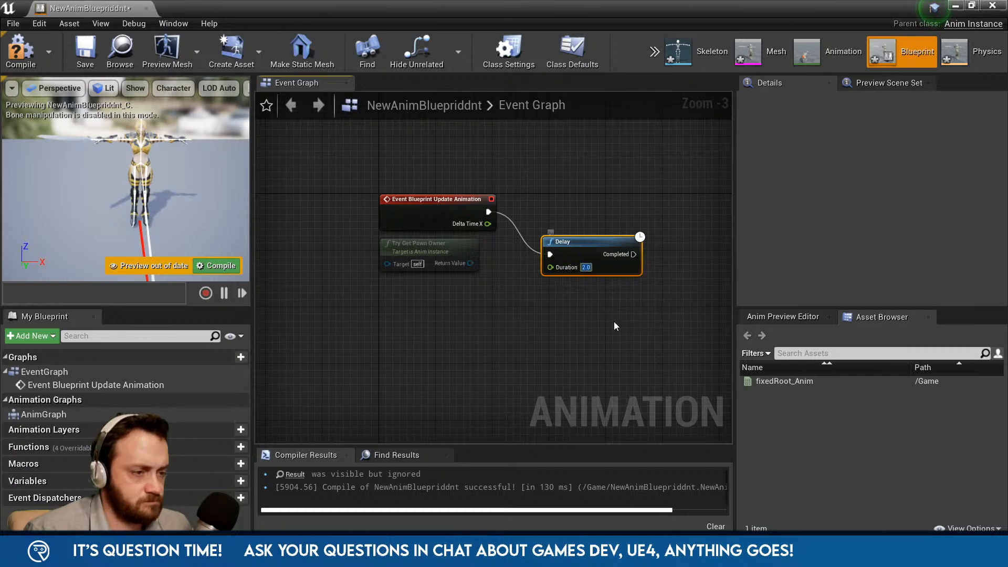
{"action": "right_click_drag", "start_coordinate": [614, 326], "coordinate": [495, 303]}
{"action": "left_click_drag", "start_coordinate": [537, 267], "coordinate": [536, 268]}
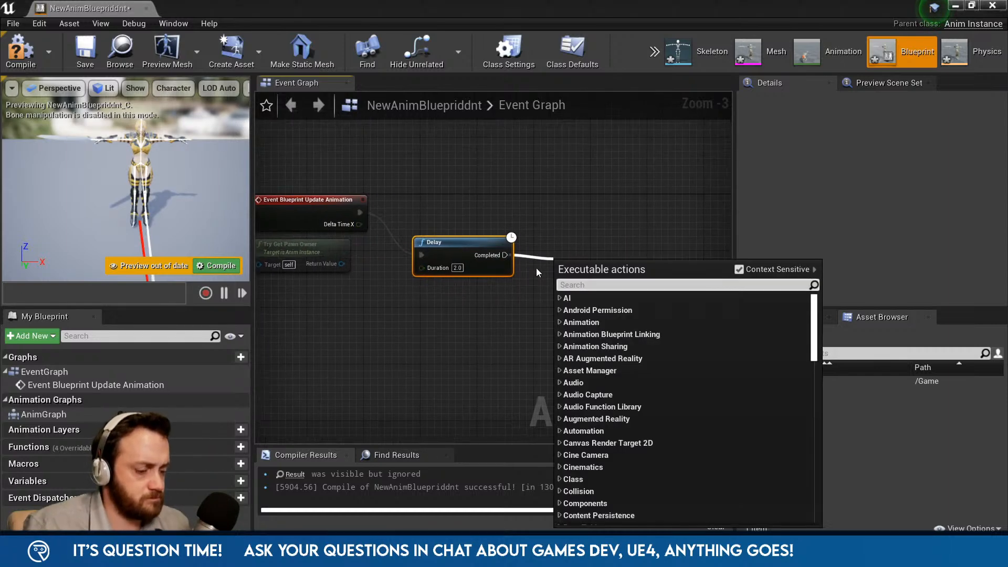
{"action": "type", "text": "play an"}
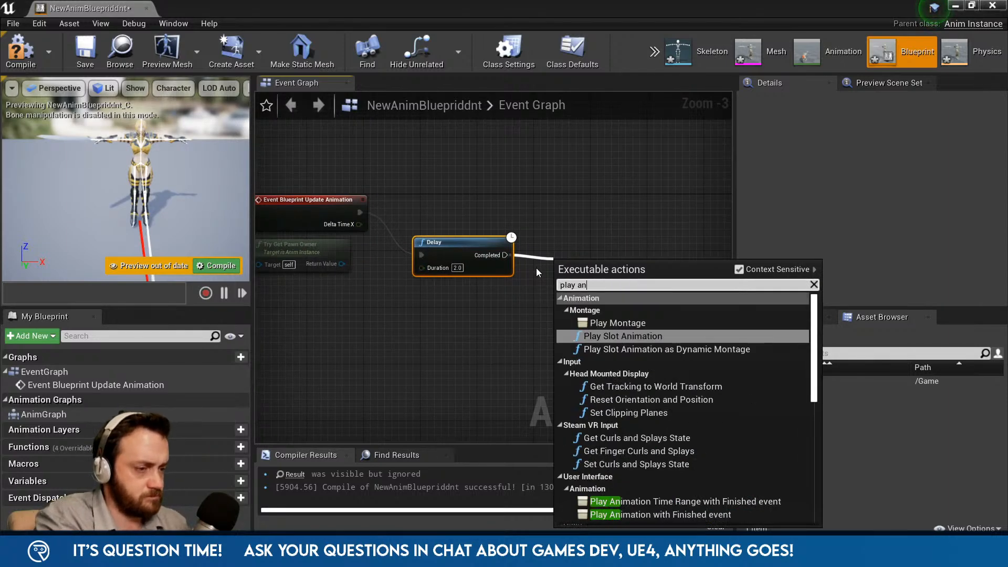
{"action": "scroll", "coordinate": [674, 416], "scroll_direction": "down", "scroll_amount": 4}
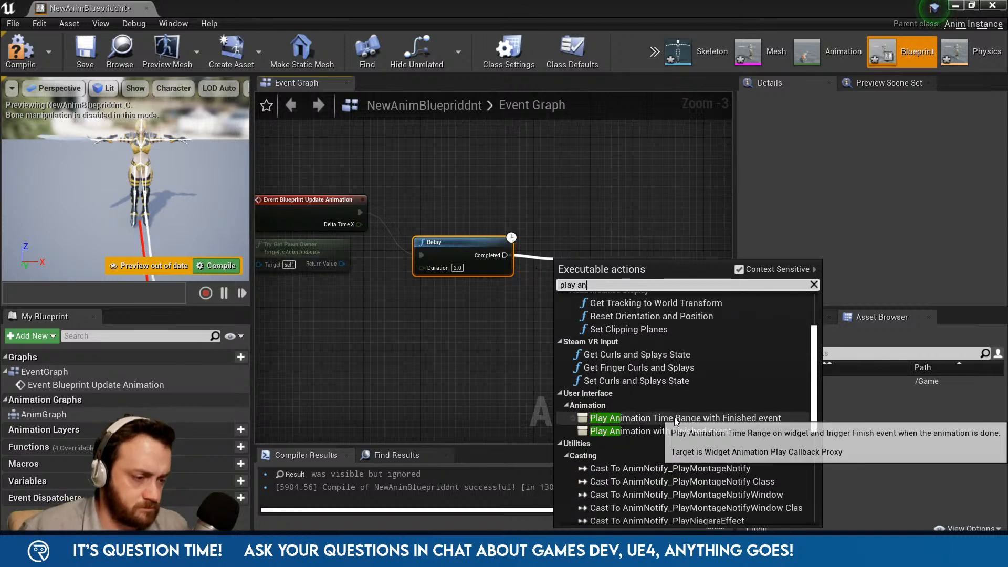
{"action": "scroll", "coordinate": [680, 416], "scroll_direction": "up", "scroll_amount": 4}
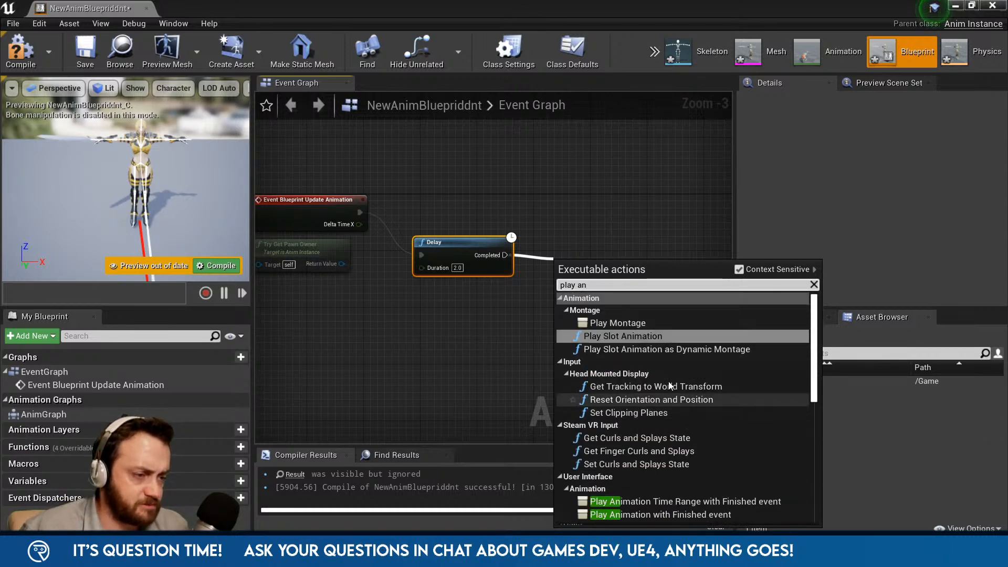
{"action": "left_click", "coordinate": [499, 335]}
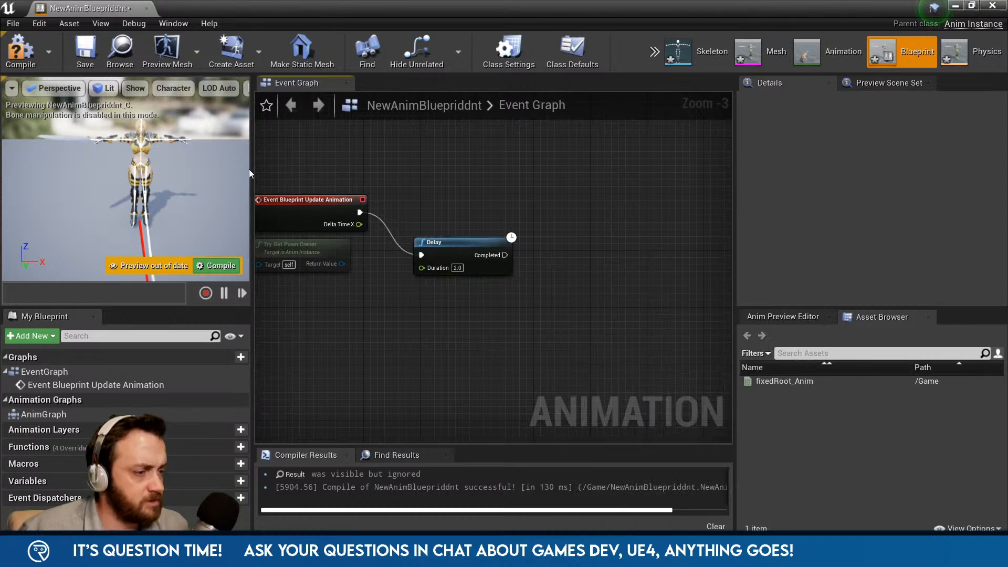
- Return to the level editor and create an animation montage from fixedRoot_Anim, keeping the default name
{"action": "left_click", "coordinate": [157, 554]}
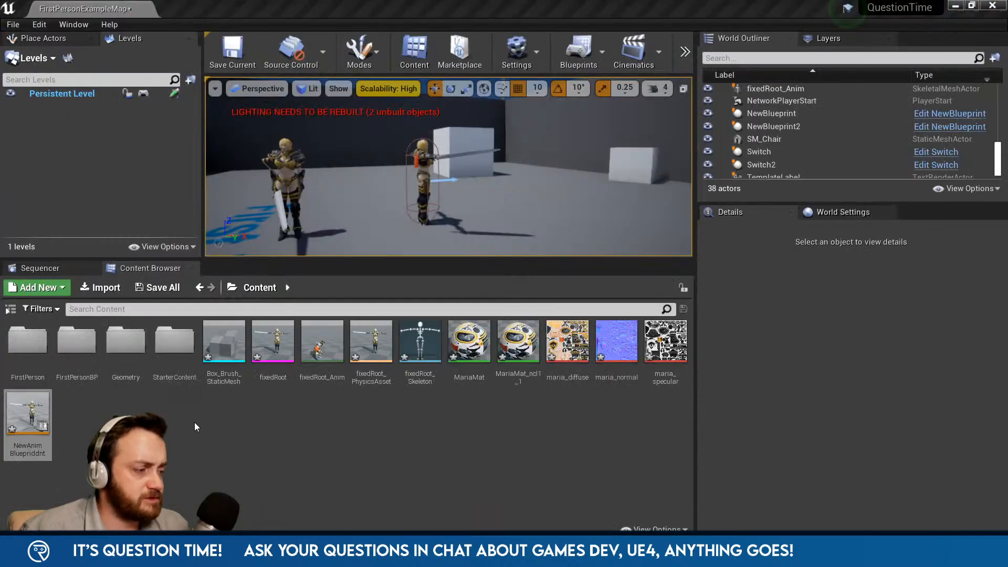
{"action": "right_click", "coordinate": [310, 332]}
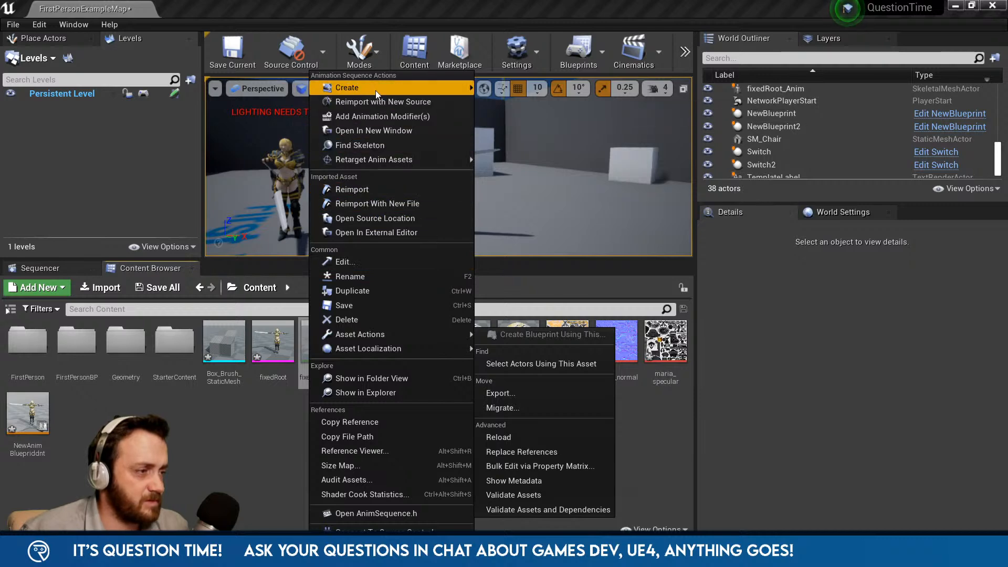
{"action": "mouse_move", "coordinate": [376, 89]}
{"action": "left_click", "coordinate": [535, 102]}
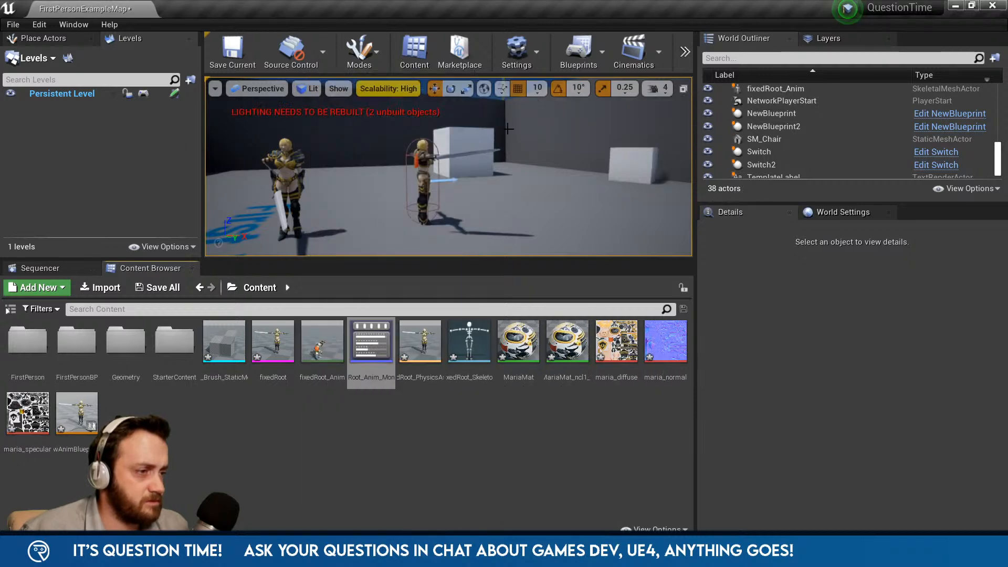
{"action": "key", "text": "Return"}
- Open fixedRoot_Anim_Montage, review its asset details and view the previewed dive roll from the side
{"action": "double_click", "coordinate": [384, 382]}
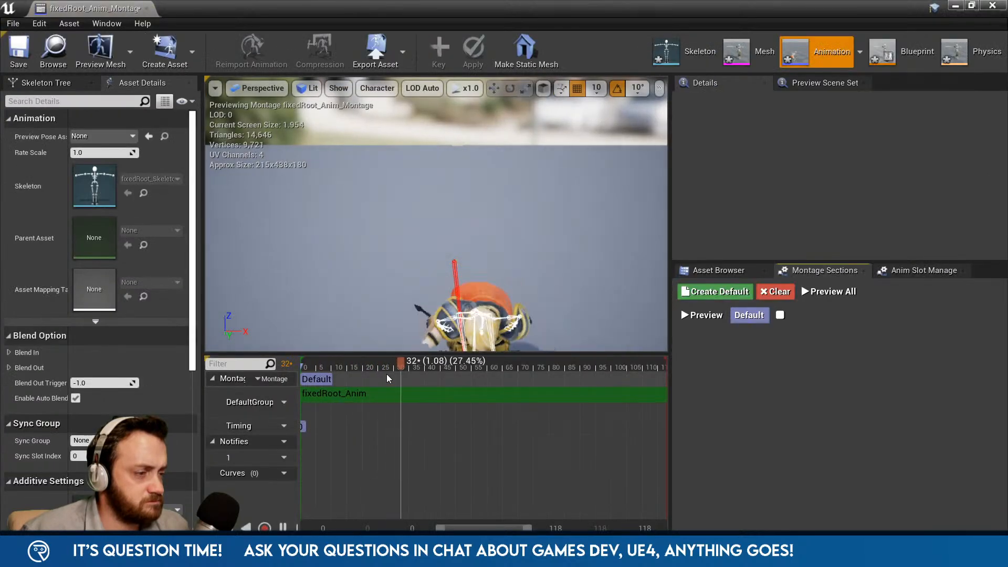
{"action": "scroll", "coordinate": [143, 385], "scroll_direction": "down", "scroll_amount": 3}
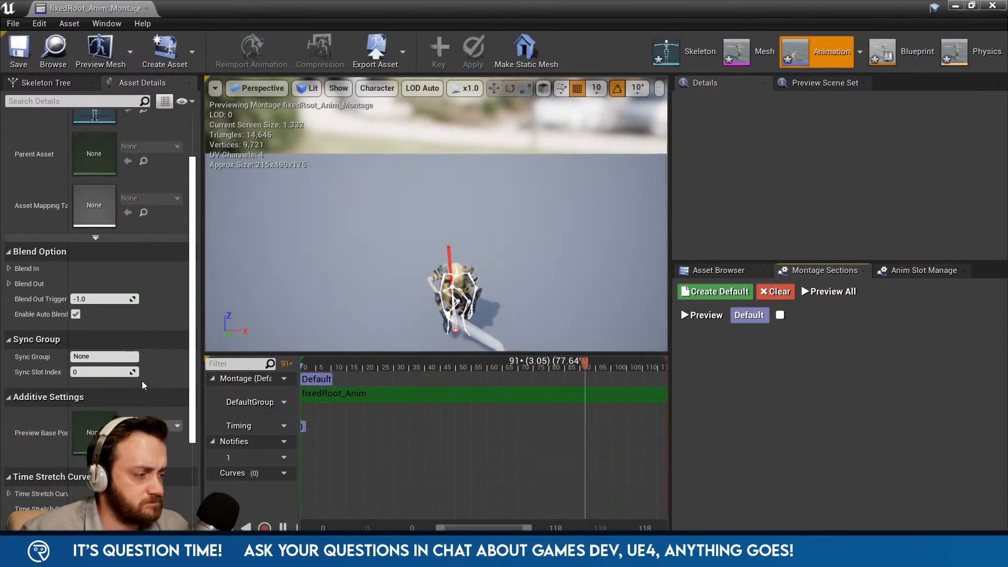
{"action": "scroll", "coordinate": [142, 385], "scroll_direction": "down", "scroll_amount": 4}
{"action": "scroll", "coordinate": [142, 386], "scroll_direction": "up", "scroll_amount": 3}
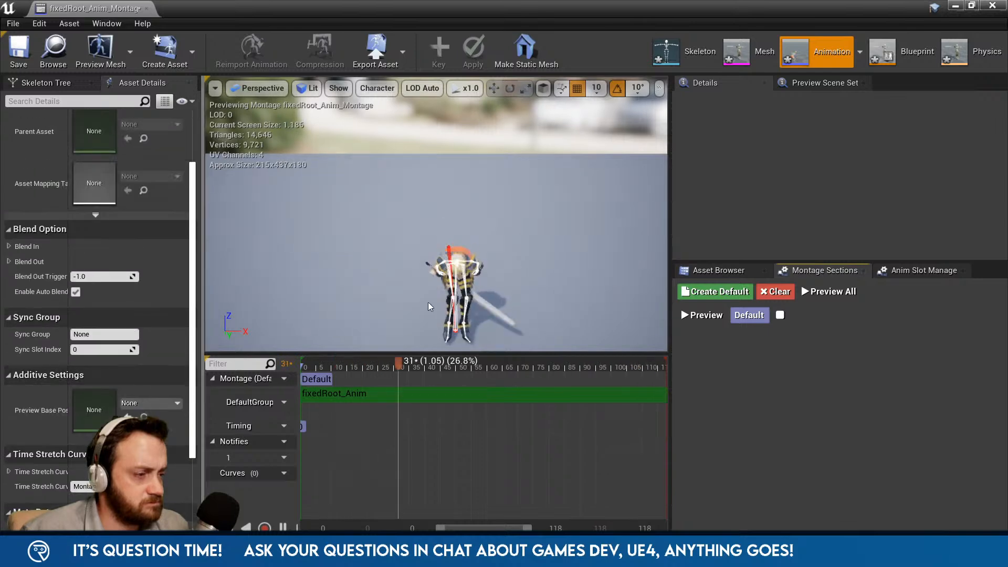
{"action": "left_click_drag", "start_coordinate": [429, 306], "coordinate": [512, 304], "text": "alt"}
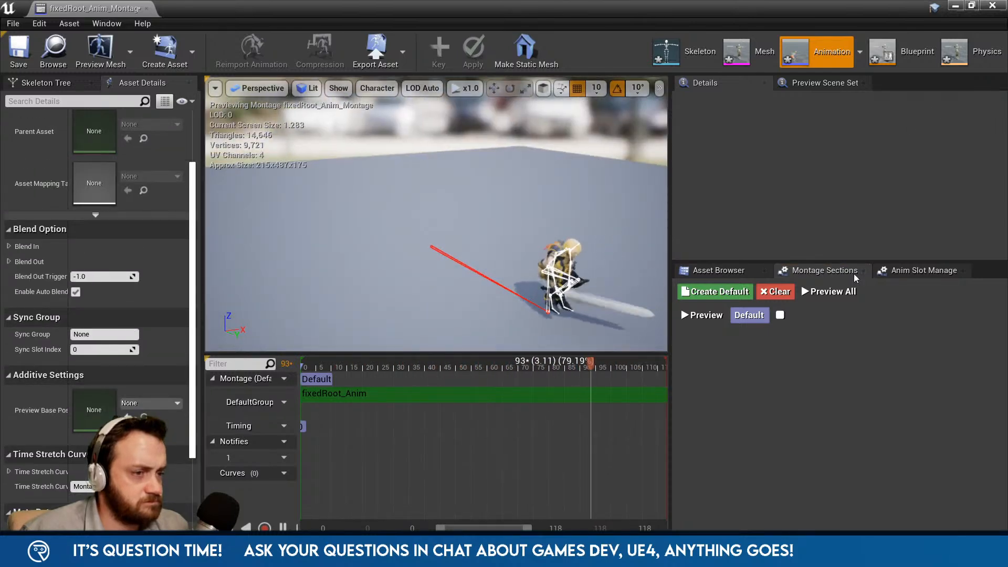
{"action": "key", "text": "alt+Tab"}
{"action": "double_click", "coordinate": [322, 366]}
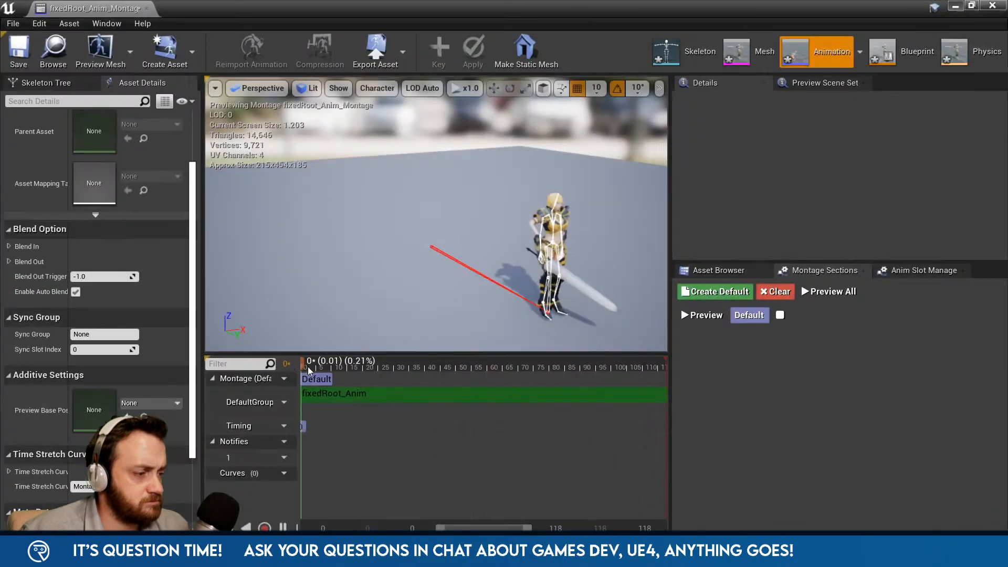
- Set fixedRoot_Anim's Root Motion Root Lock to Anim First Frame, save the animation and close its editor
{"action": "scroll", "coordinate": [113, 415], "scroll_direction": "down", "scroll_amount": 2}
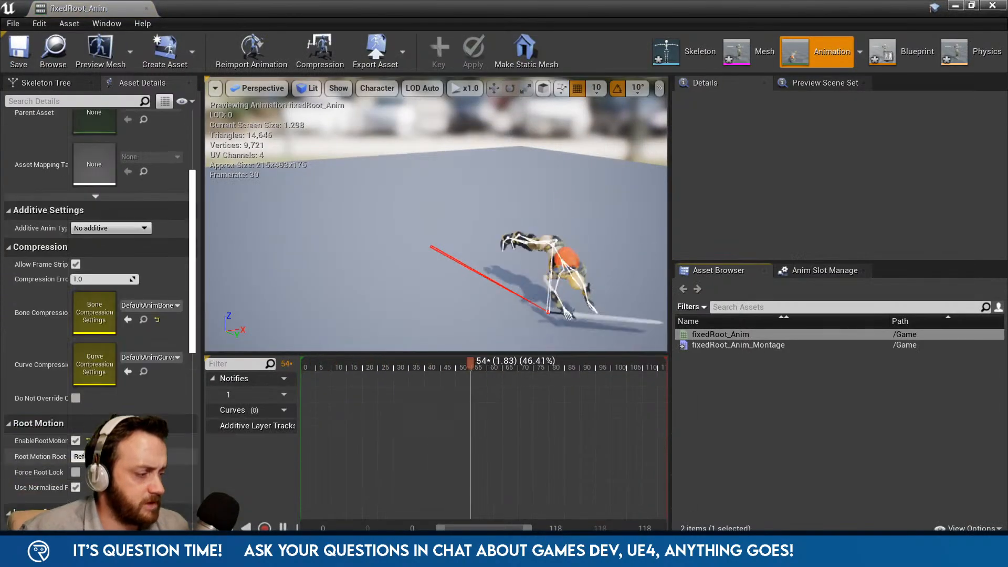
{"action": "left_click", "coordinate": [100, 456]}
{"action": "left_click", "coordinate": [103, 475]}
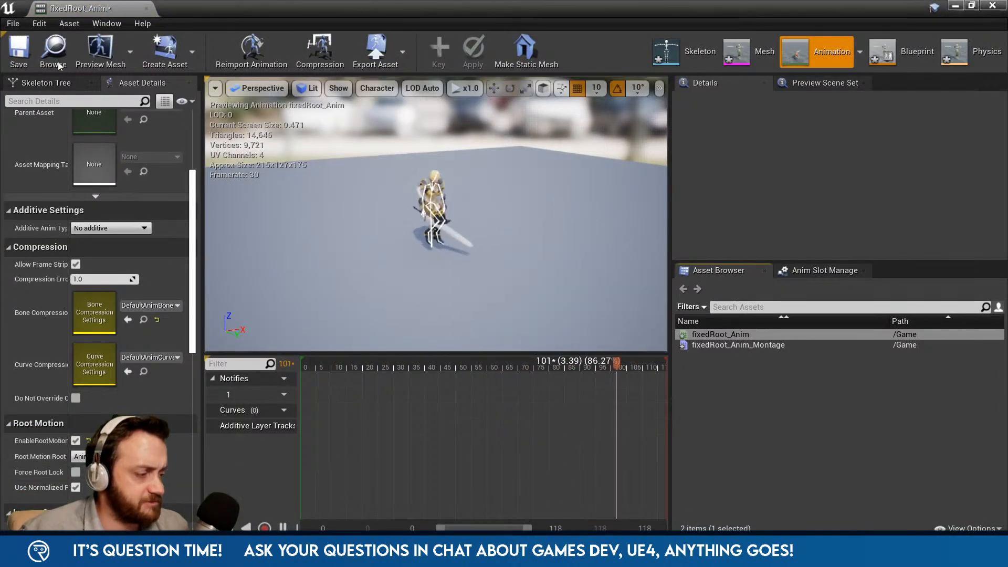
{"action": "left_click", "coordinate": [22, 59]}
{"action": "left_click", "coordinate": [992, 6]}
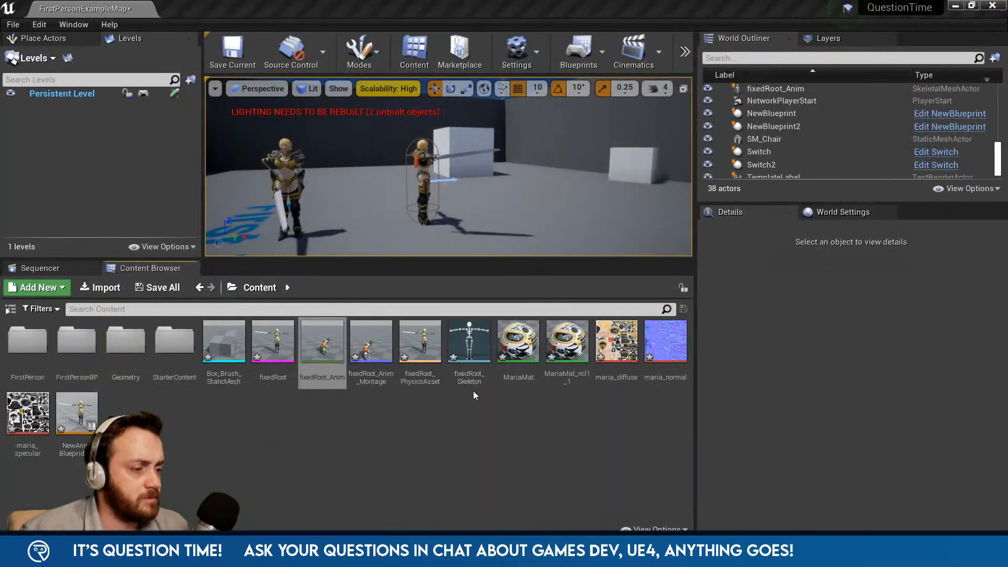
- Open fixedRoot_Anim_Montage, toggle the character's root motion preview to examine the dive roll from the side, and close the montage
{"action": "double_click", "coordinate": [357, 379]}
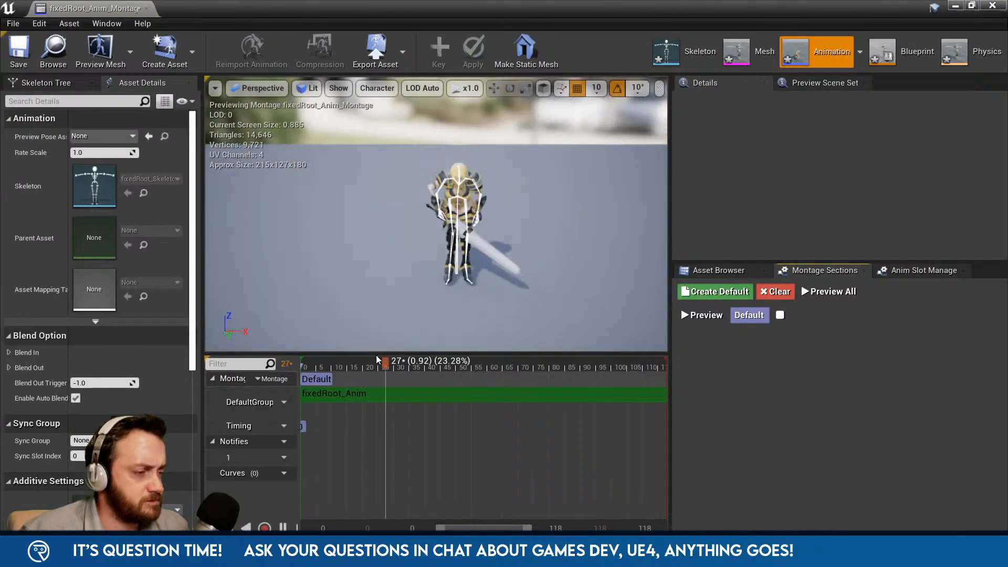
{"action": "left_click_drag", "start_coordinate": [395, 273], "coordinate": [530, 267], "text": "alt"}
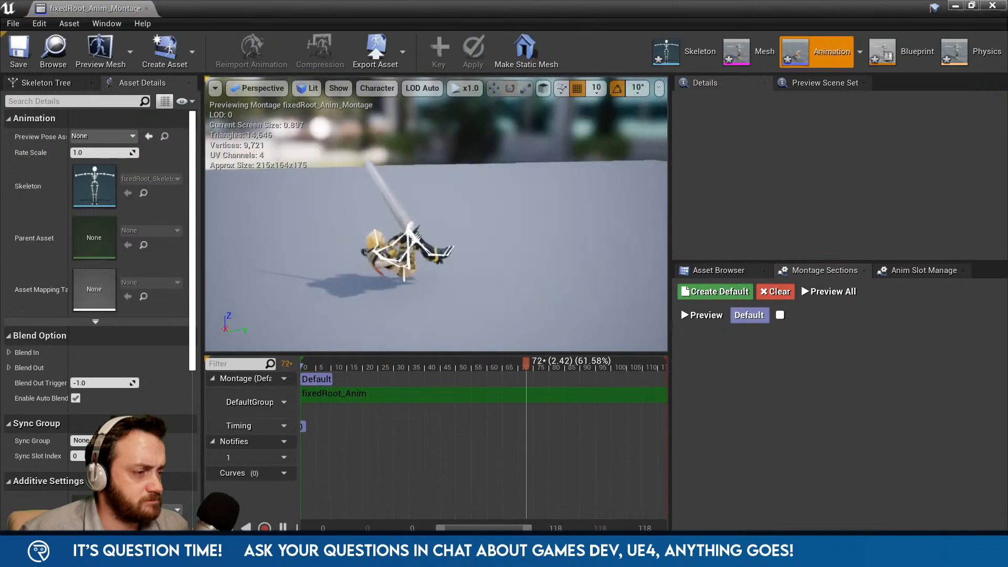
{"action": "scroll", "coordinate": [395, 273], "scroll_direction": "down", "scroll_amount": 3}
{"action": "left_click", "coordinate": [377, 88]}
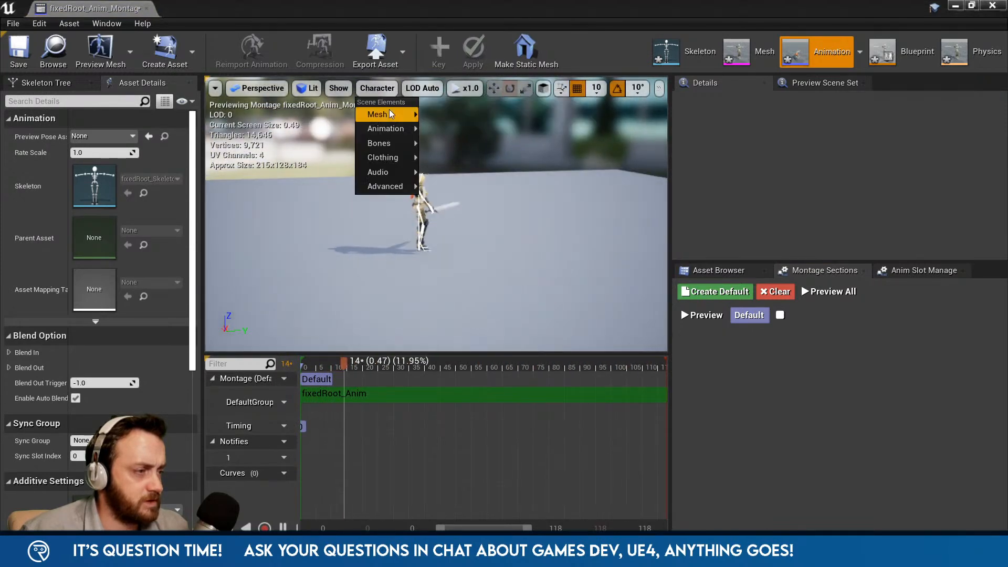
{"action": "mouse_move", "coordinate": [399, 129]}
{"action": "left_click", "coordinate": [445, 134]}
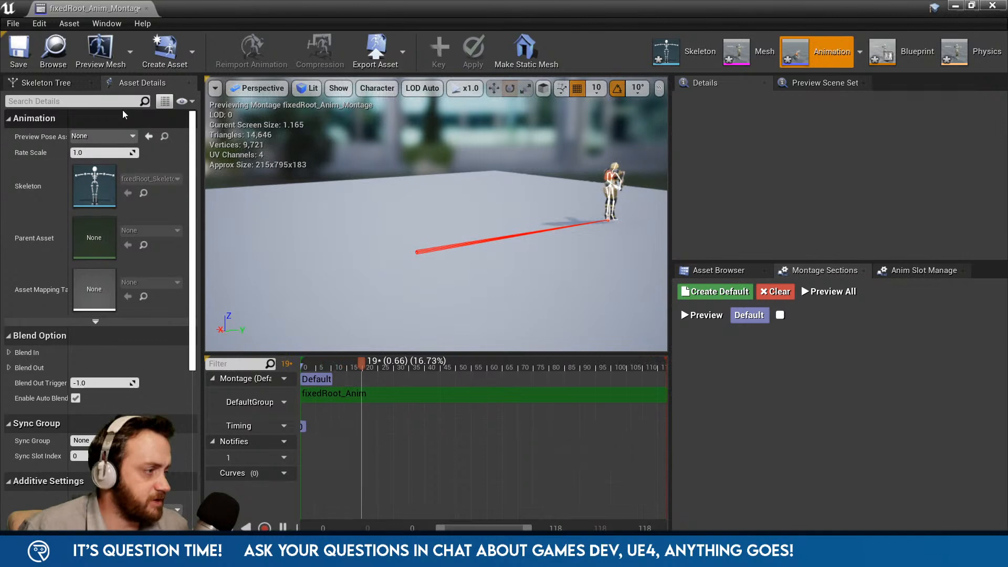
{"action": "left_click", "coordinate": [992, 6]}
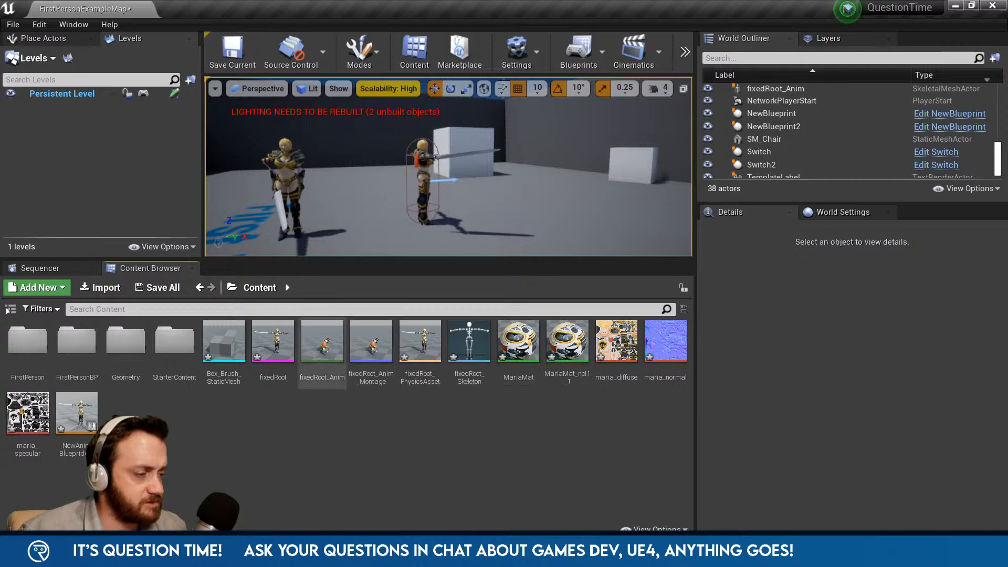
- In NewBlueprint's event graph, connect a Play Anim Montage node after the Delay and assign fixedRoot_Anim_Montage to it
{"action": "left_click", "coordinate": [931, 127]}
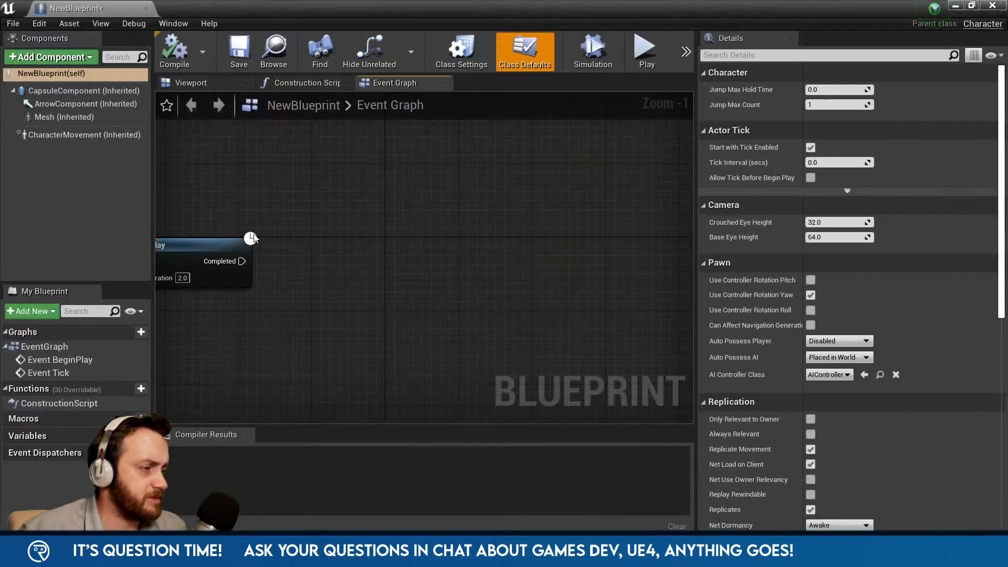
{"action": "left_click_drag", "start_coordinate": [341, 259], "coordinate": [341, 259]}
{"action": "type", "text": "play mon"}
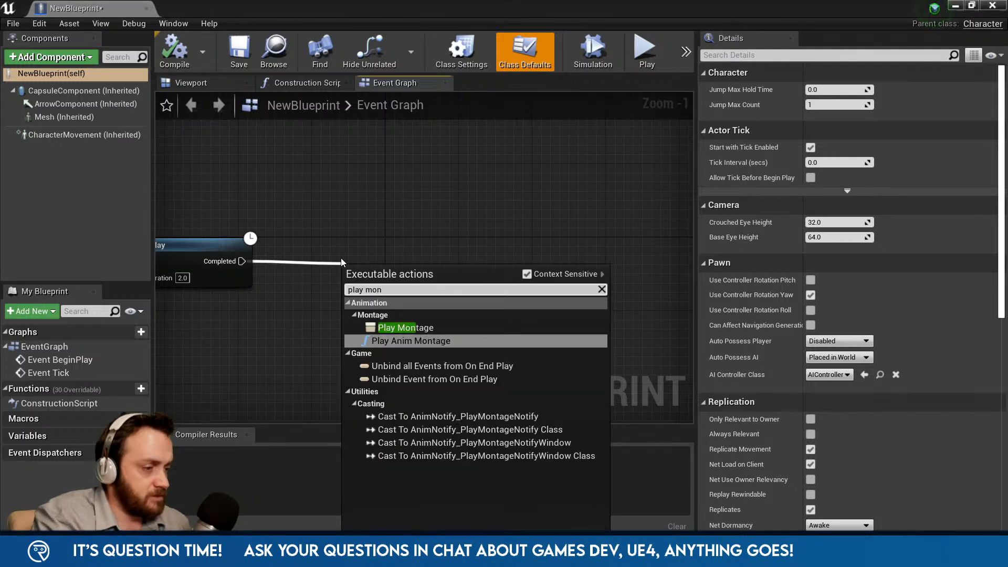
{"action": "left_click", "coordinate": [402, 341]}
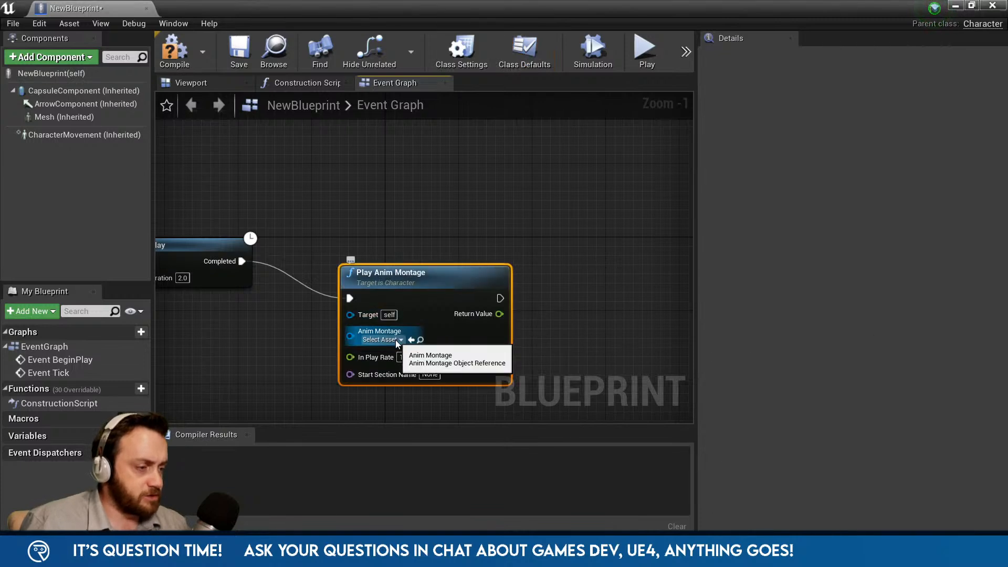
{"action": "left_click", "coordinate": [393, 340]}
{"action": "left_click", "coordinate": [415, 412]}
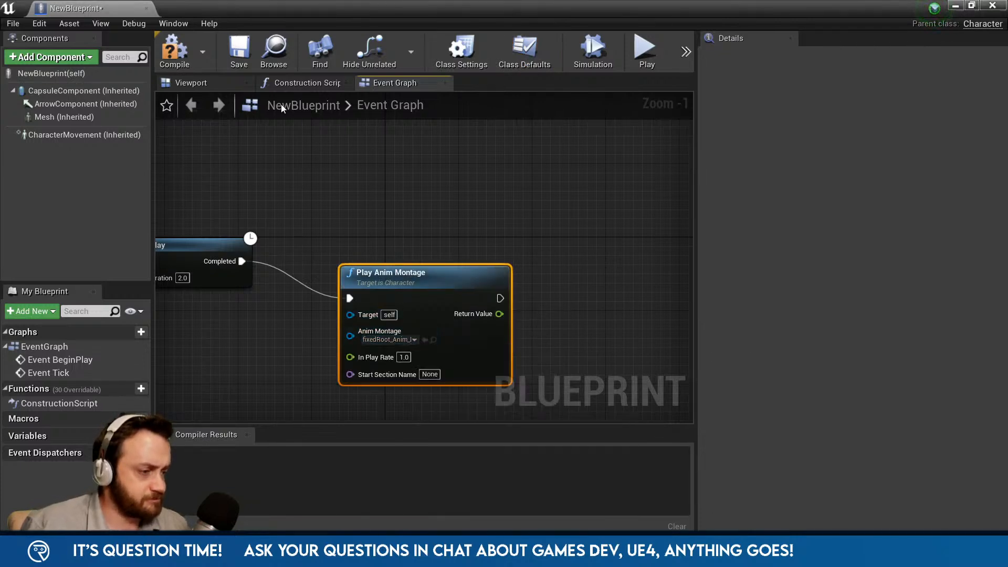
- Return to the level editor, play the level to watch whether the character blueprint performs the montage, and stop playing
{"action": "left_click", "coordinate": [956, 7]}
{"action": "left_click", "coordinate": [685, 52]}
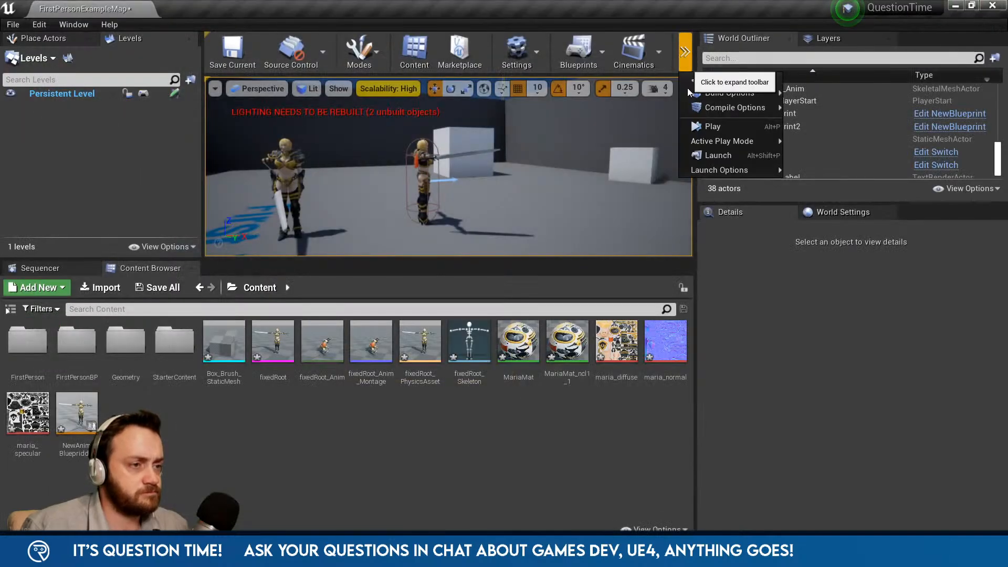
{"action": "left_click", "coordinate": [694, 129]}
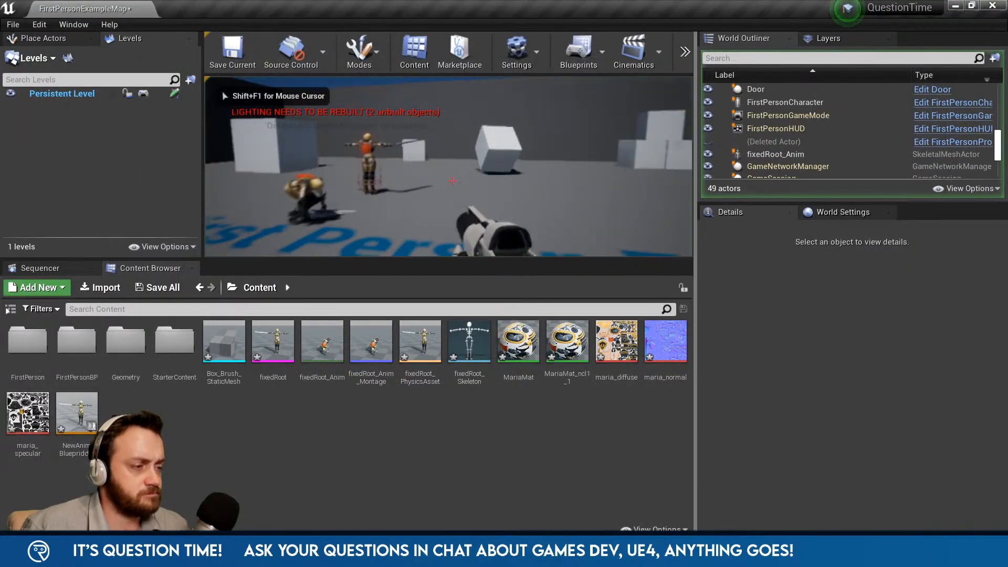
{"action": "key", "text": "w"}
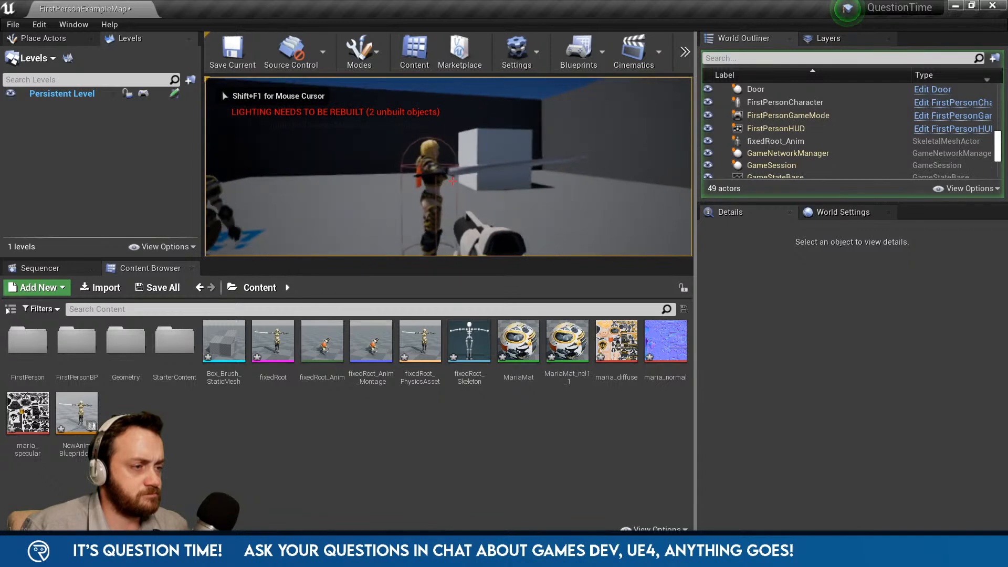
{"action": "key", "text": "s"}
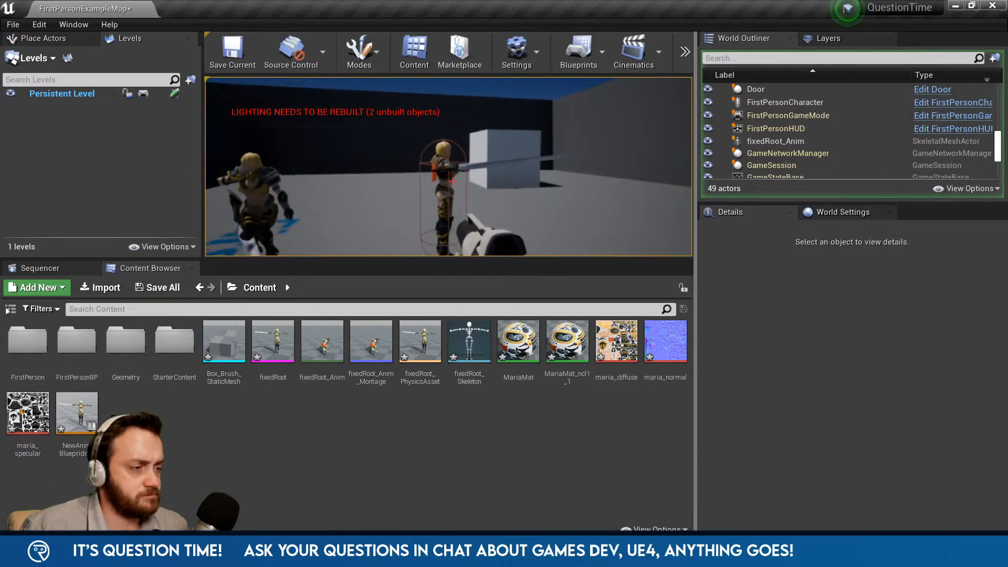
{"action": "key", "text": "Escape"}
- Align the Play Anim Montage node with the Delay in NewBlueprint's event graph, save the blueprint and close it
{"action": "double_click", "coordinate": [417, 370]}
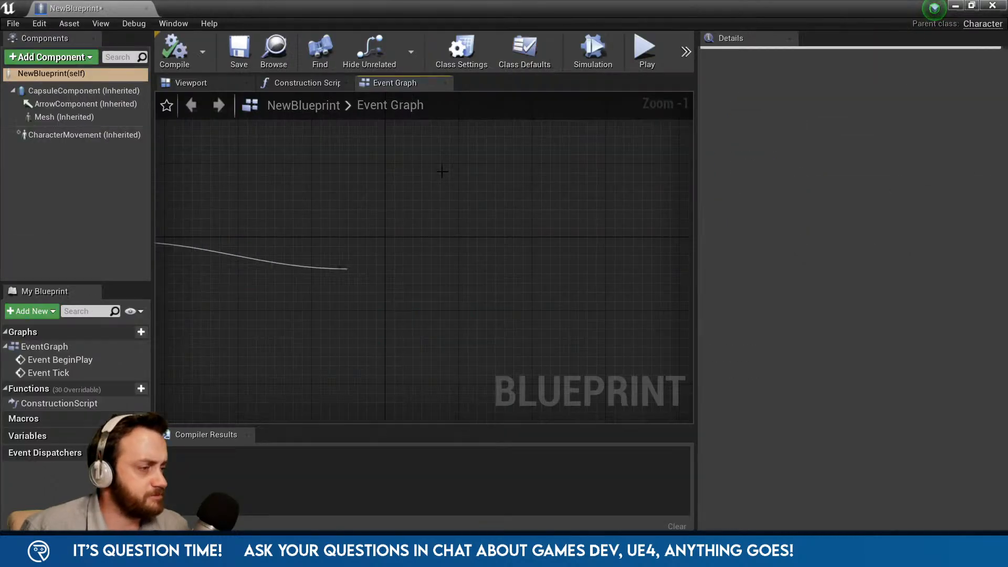
{"action": "left_click_drag", "start_coordinate": [403, 272], "coordinate": [420, 234]}
{"action": "mouse_move", "coordinate": [295, 268]}
{"action": "right_mouse_down"}
{"action": "mouse_move", "coordinate": [561, 253]}
{"action": "mouse_move", "coordinate": [294, 248]}
{"action": "right_mouse_up"}
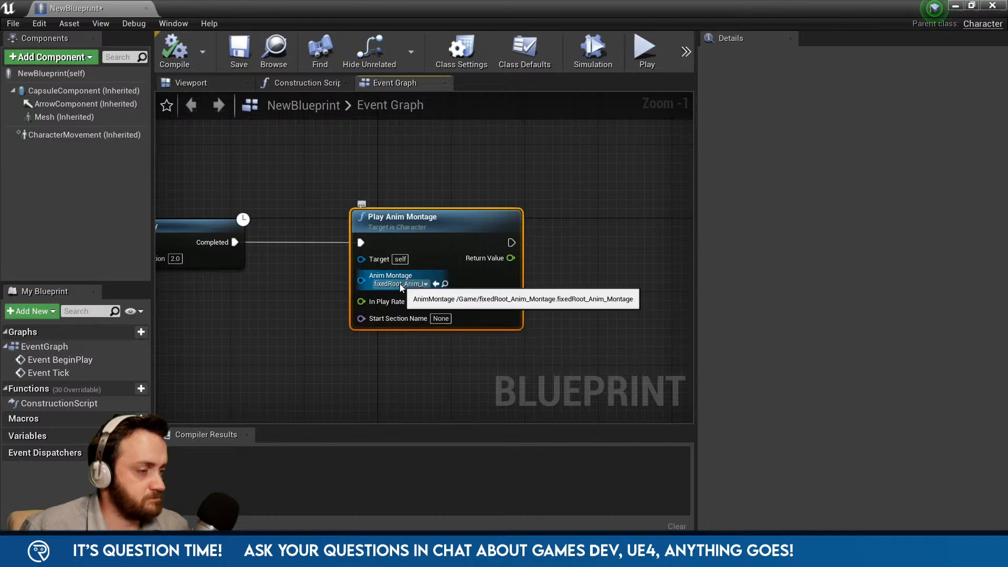
{"action": "left_click", "coordinate": [237, 44]}
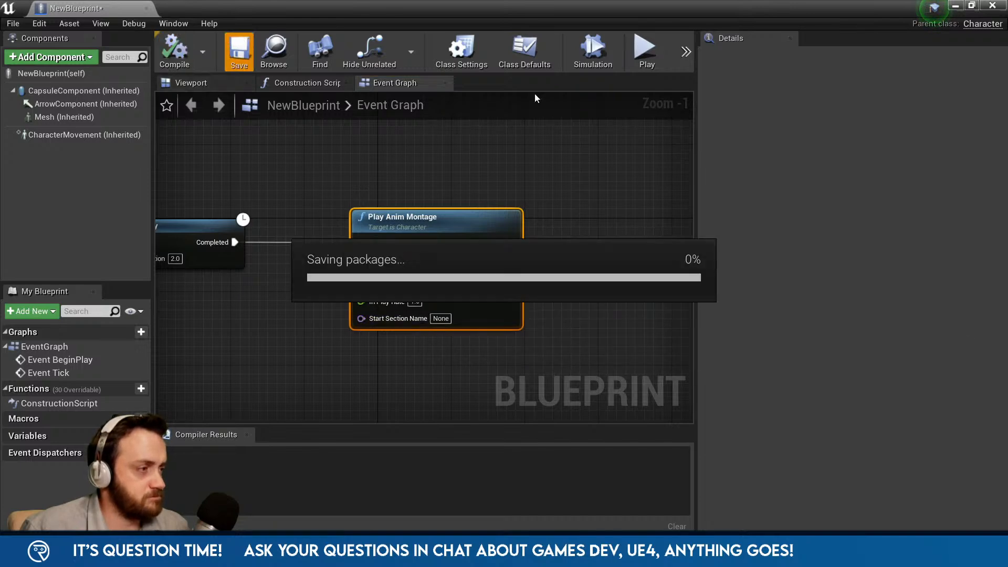
{"action": "left_click", "coordinate": [994, 6]}
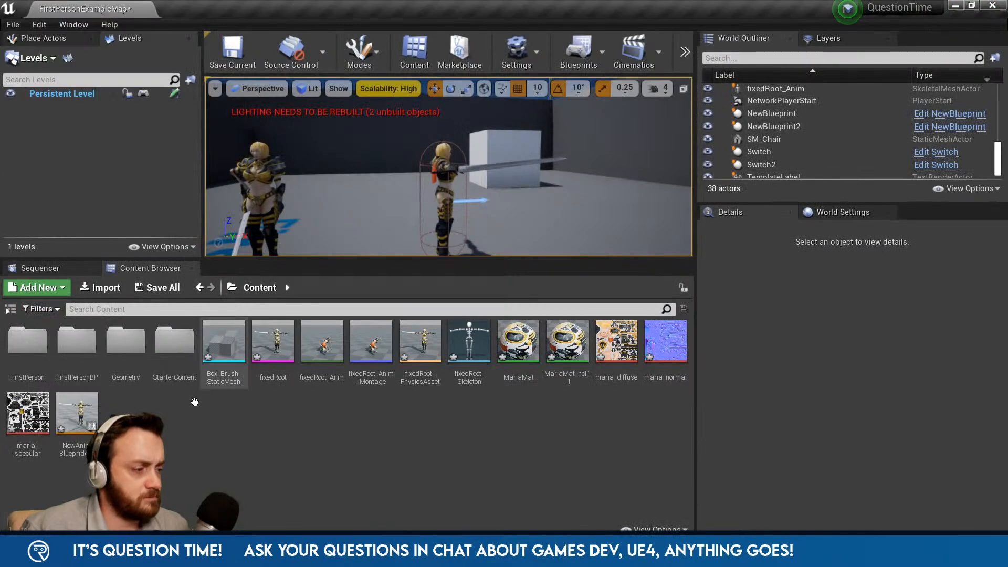
- In NewAnimBluepriddnt's AnimGraph, connect a Slot 'DefaultSlot' node to the Output Pose and close the animation blueprint
{"action": "double_click", "coordinate": [77, 415]}
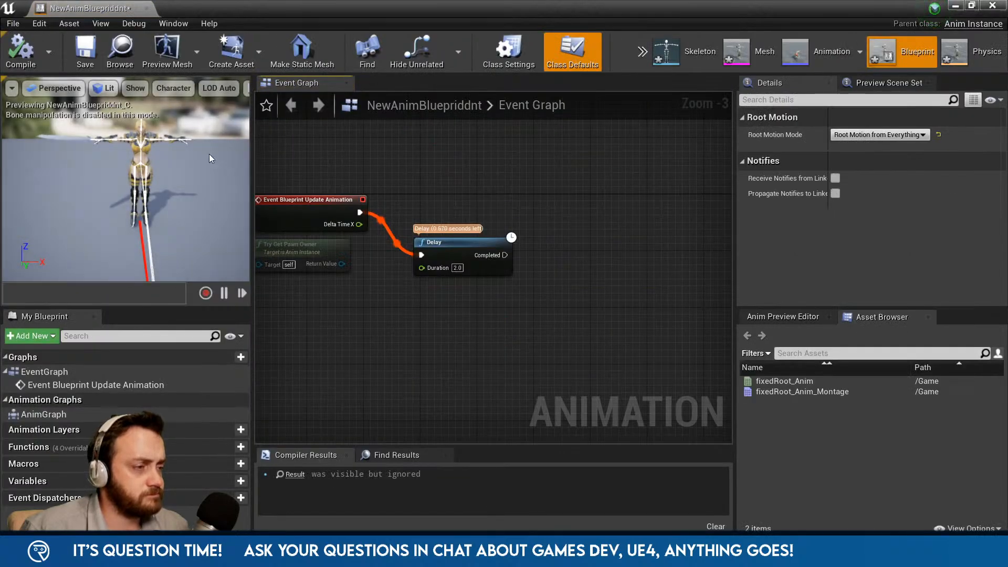
{"action": "double_click", "coordinate": [45, 415]}
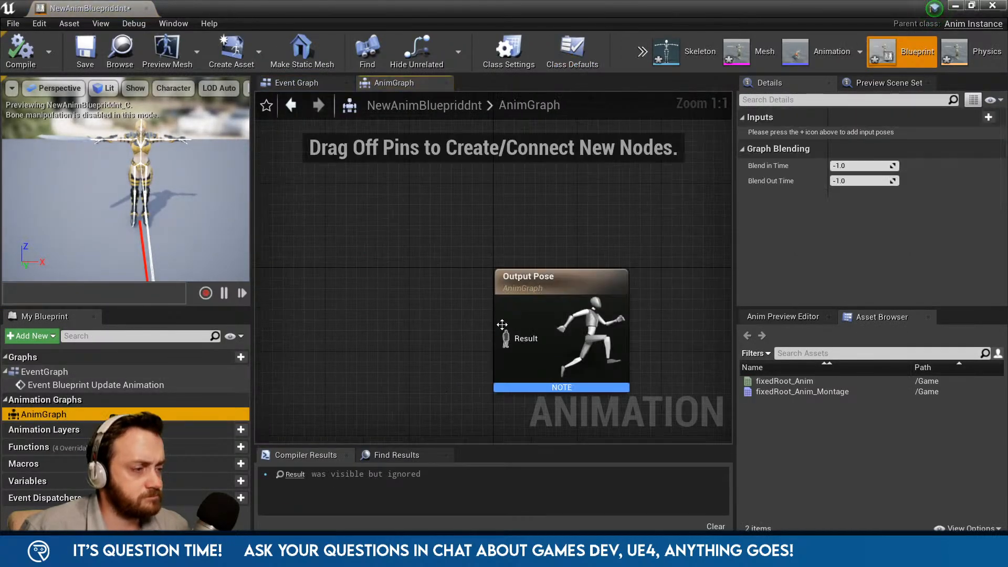
{"action": "left_click_drag", "start_coordinate": [505, 339], "coordinate": [419, 341]}
{"action": "type", "text": "slot"}
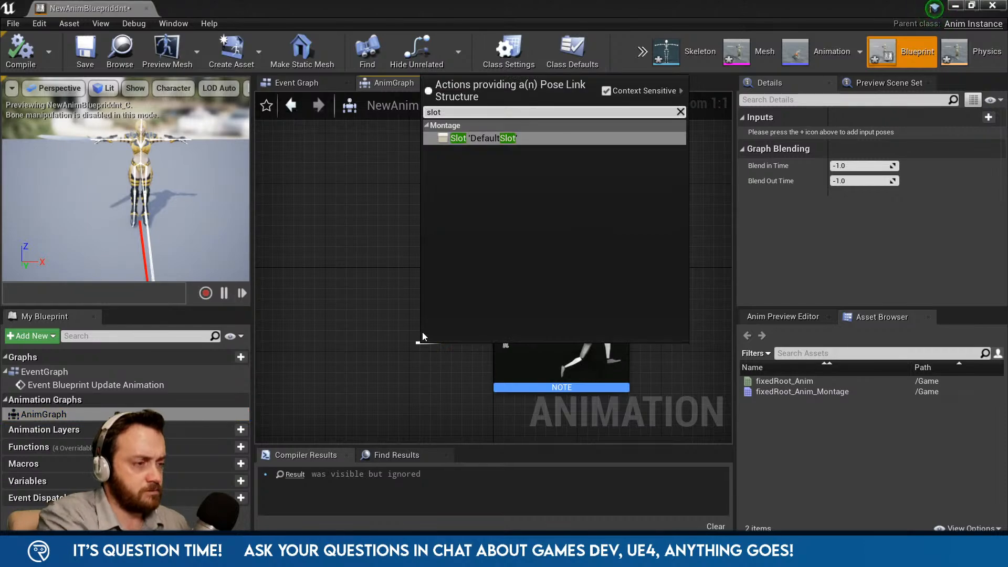
{"action": "left_click", "coordinate": [492, 138]}
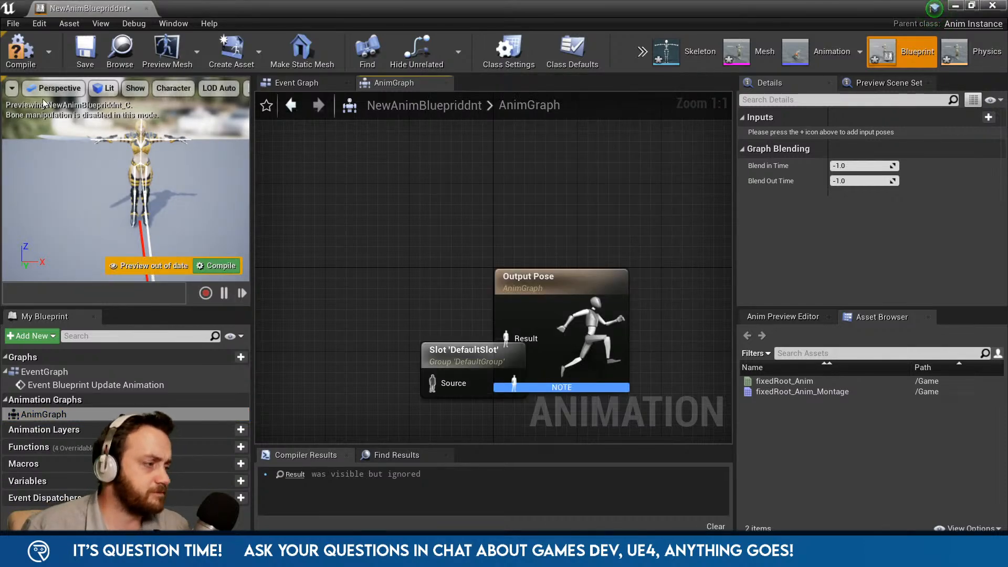
{"action": "left_click", "coordinate": [991, 5]}
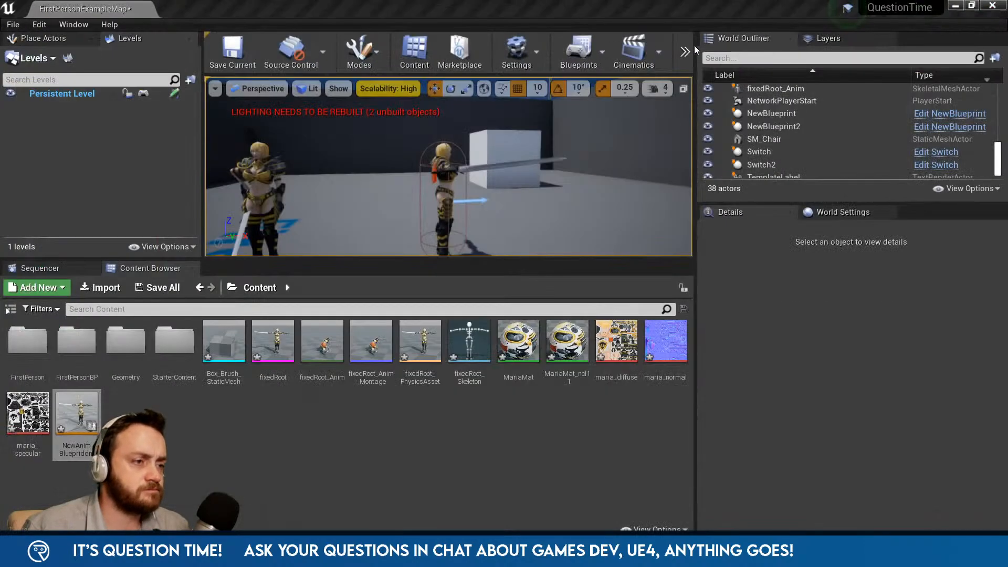
- Play the level, walk around the character to check how its mesh and capsule move during the montage, and stop playing
{"action": "left_click", "coordinate": [682, 54]}
{"action": "left_click", "coordinate": [704, 127]}
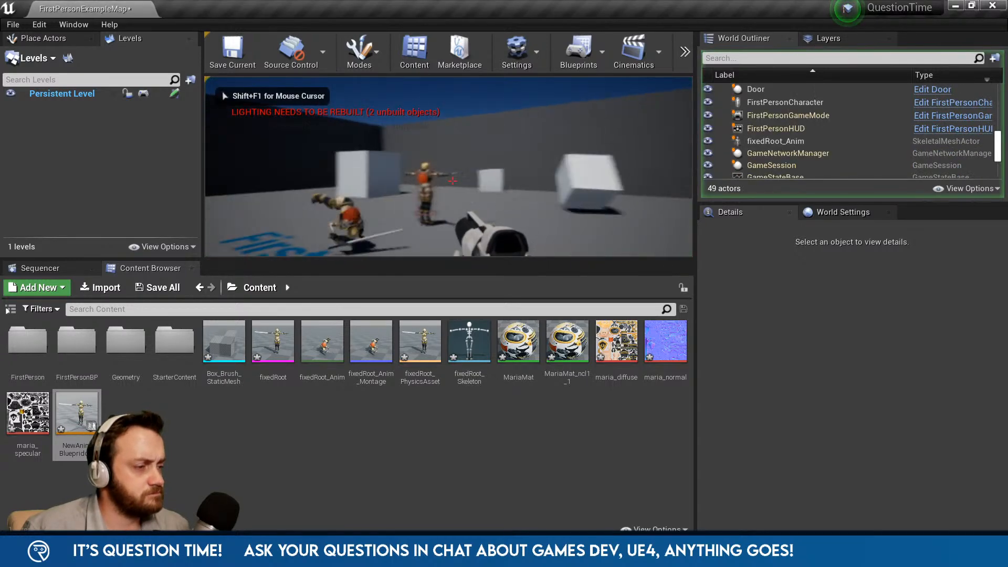
{"action": "key", "text": "d"}
{"action": "key", "text": "w"}
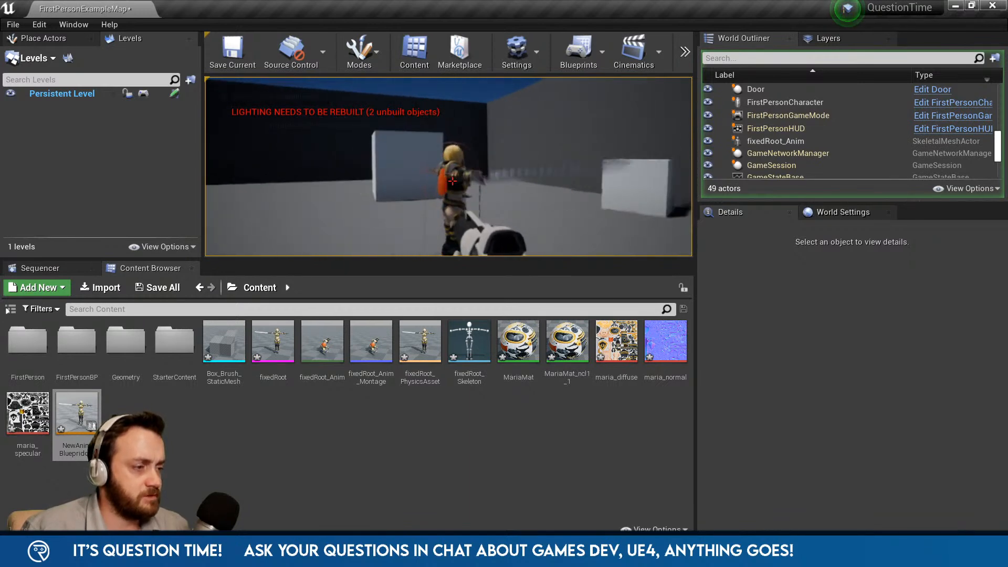
{"action": "key", "text": "s"}
{"action": "key", "text": "w"}
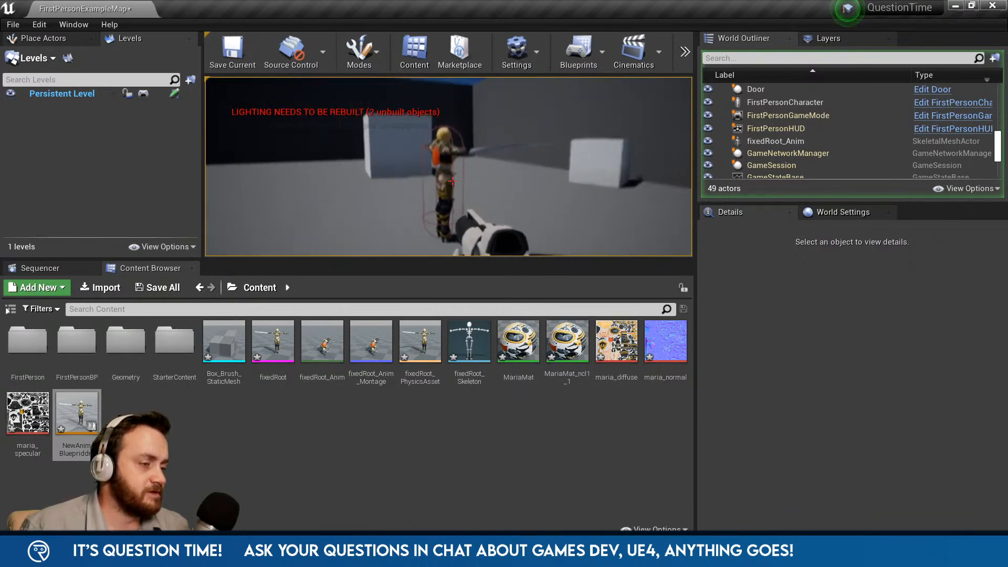
{"action": "key", "text": "a"}
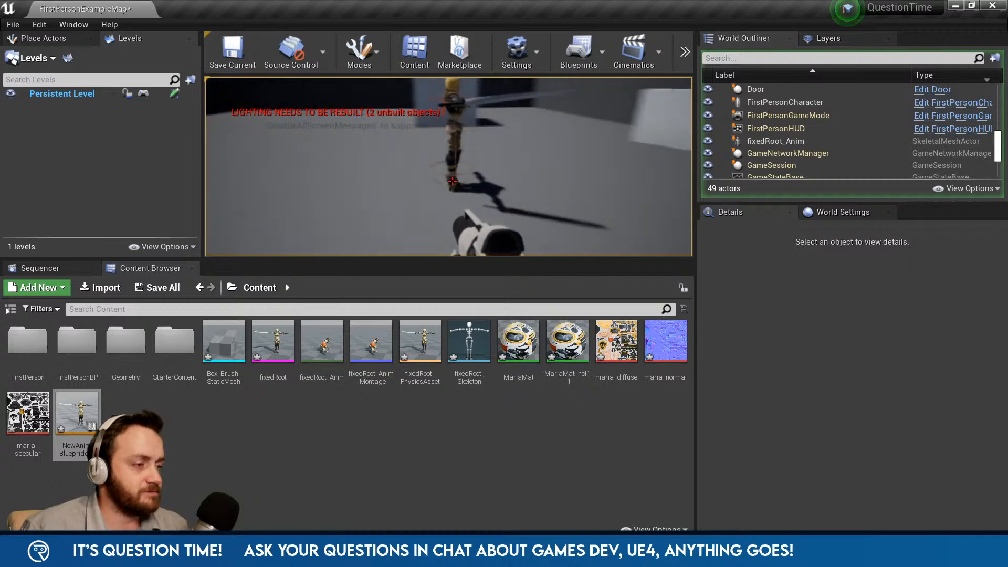
{"action": "key", "text": "shift+F1"}
{"action": "key", "text": "Escape"}
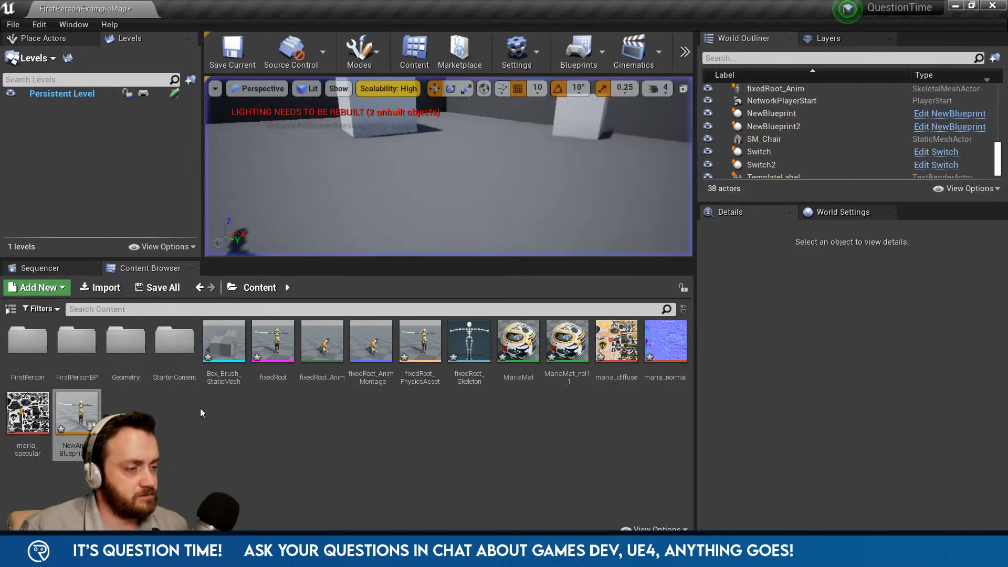
- Check fixedRoot_Anim_Montage in its editor, close it and reopen NewAnimBluepriddnt
{"action": "double_click", "coordinate": [382, 355]}
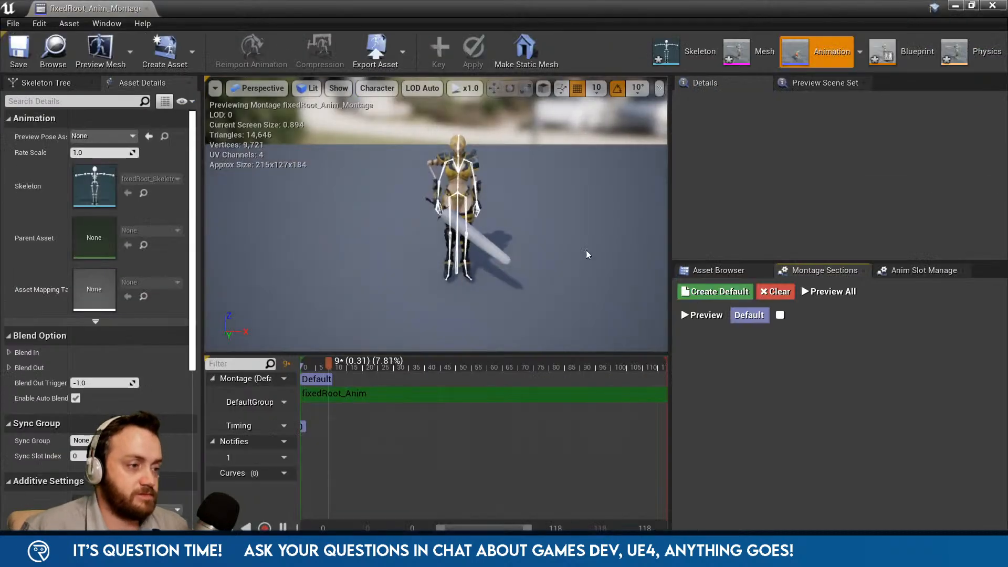
{"action": "left_click", "coordinate": [1005, 6]}
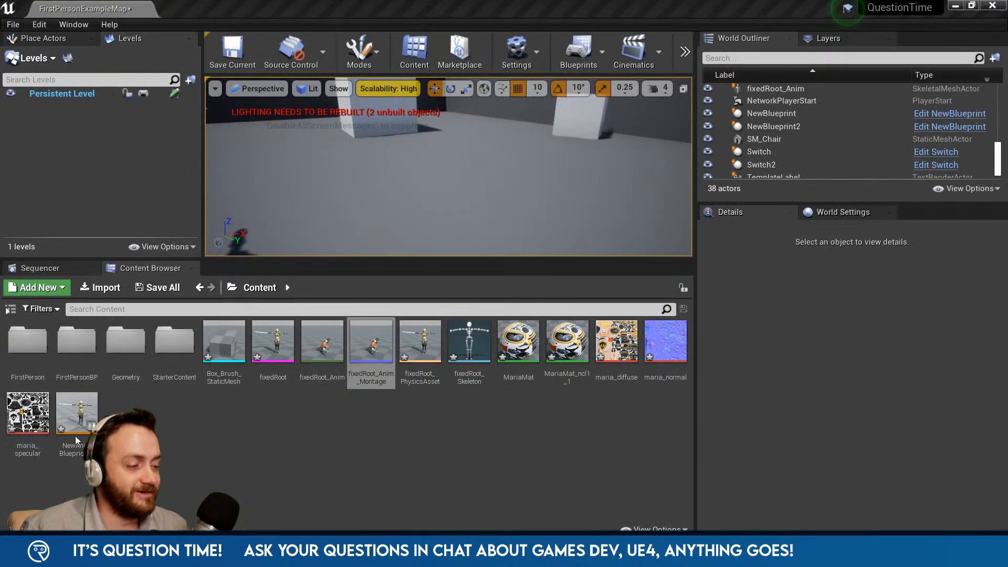
{"action": "double_click", "coordinate": [73, 420]}
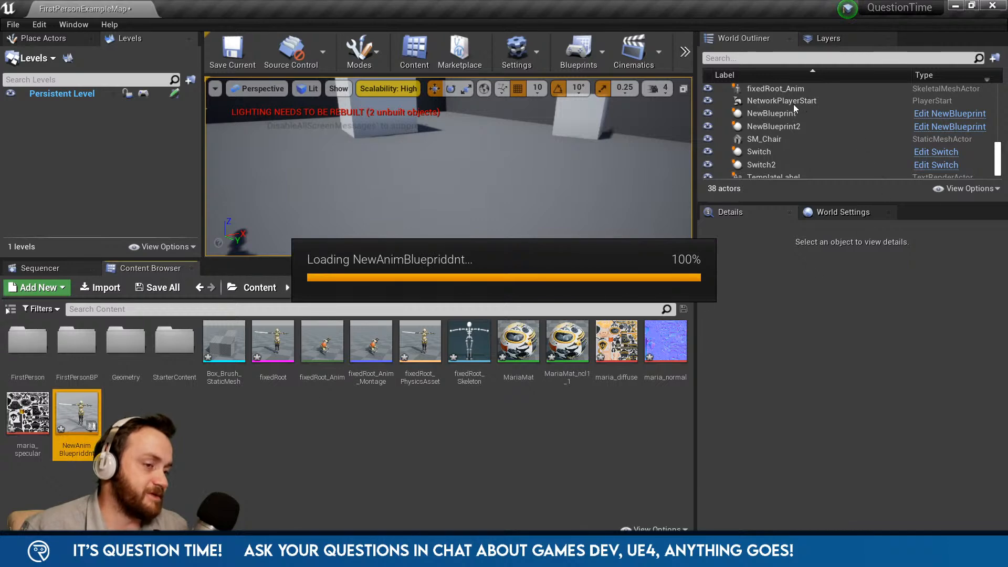